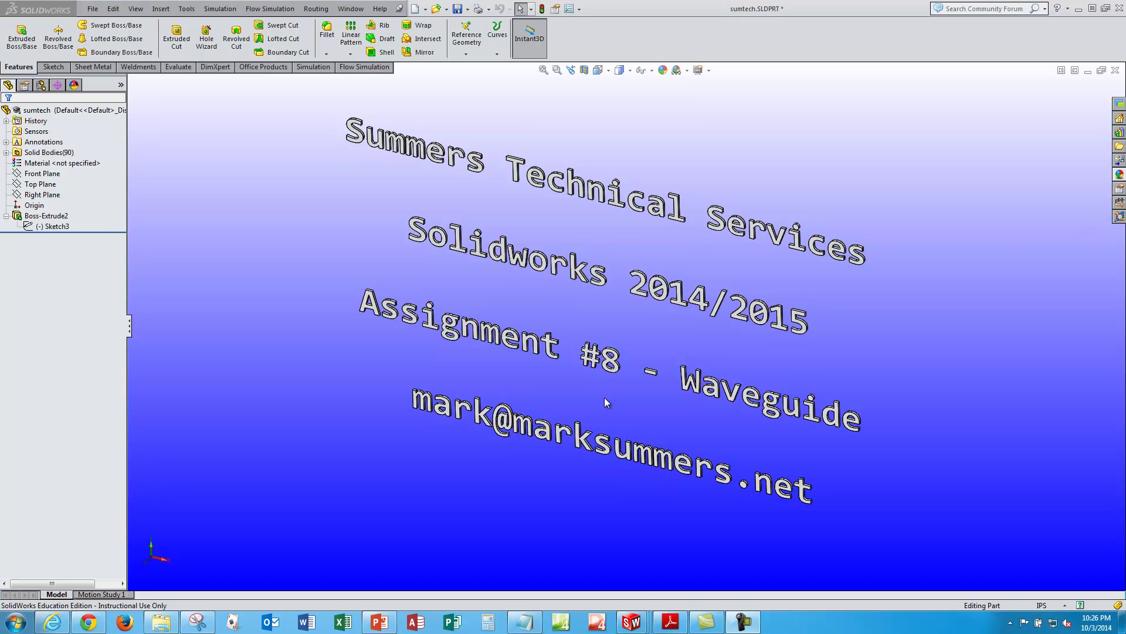
- Bring up the NRG-018-00-08 assembly, rebuild it, and orbit to inspect the pipes
mouse_move(636, 619)
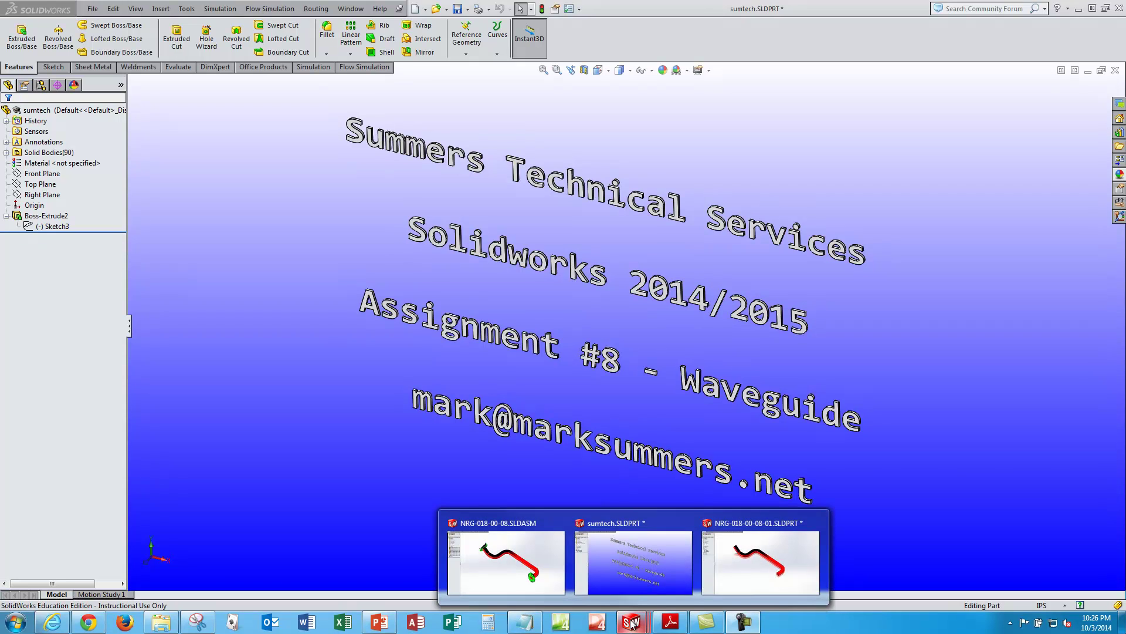
click(519, 556)
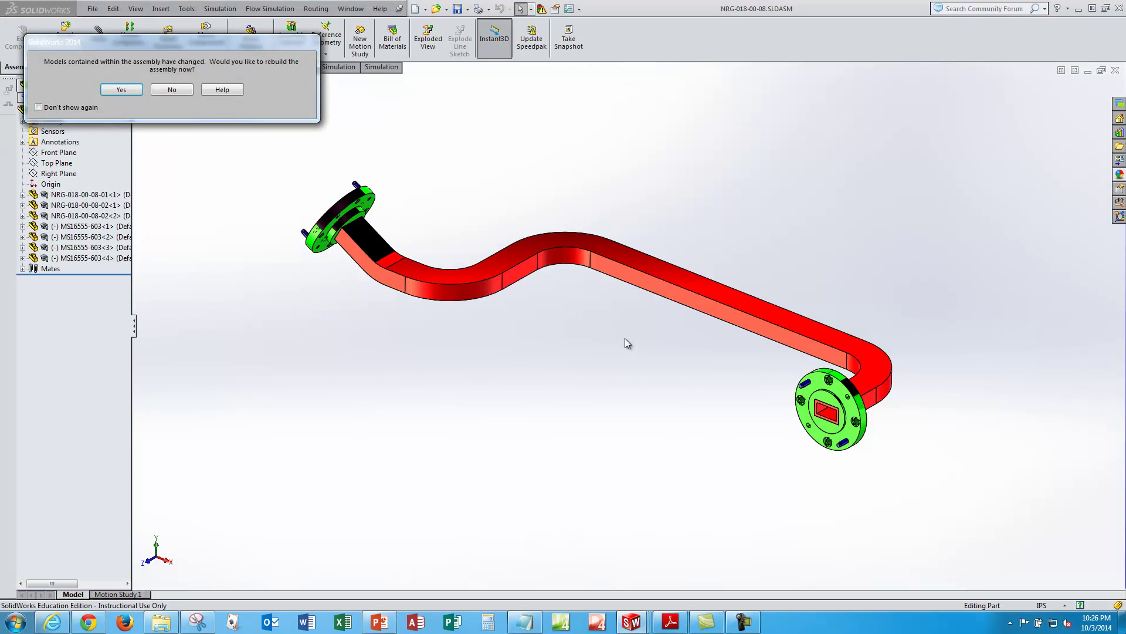
click(116, 89)
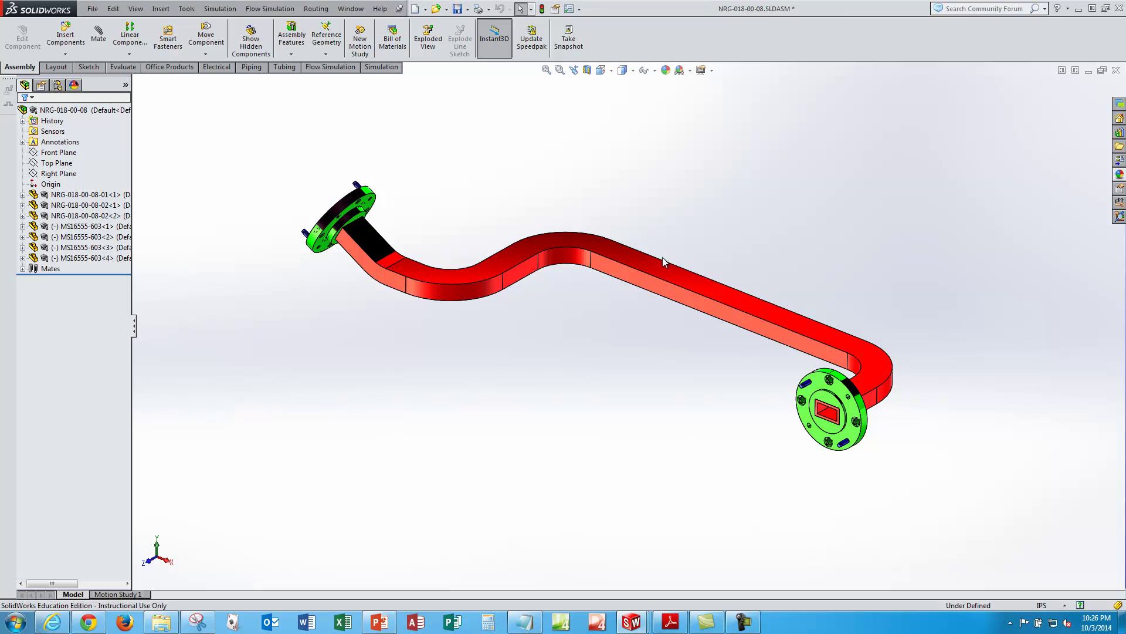
middle_drag(630, 282, 666, 256)
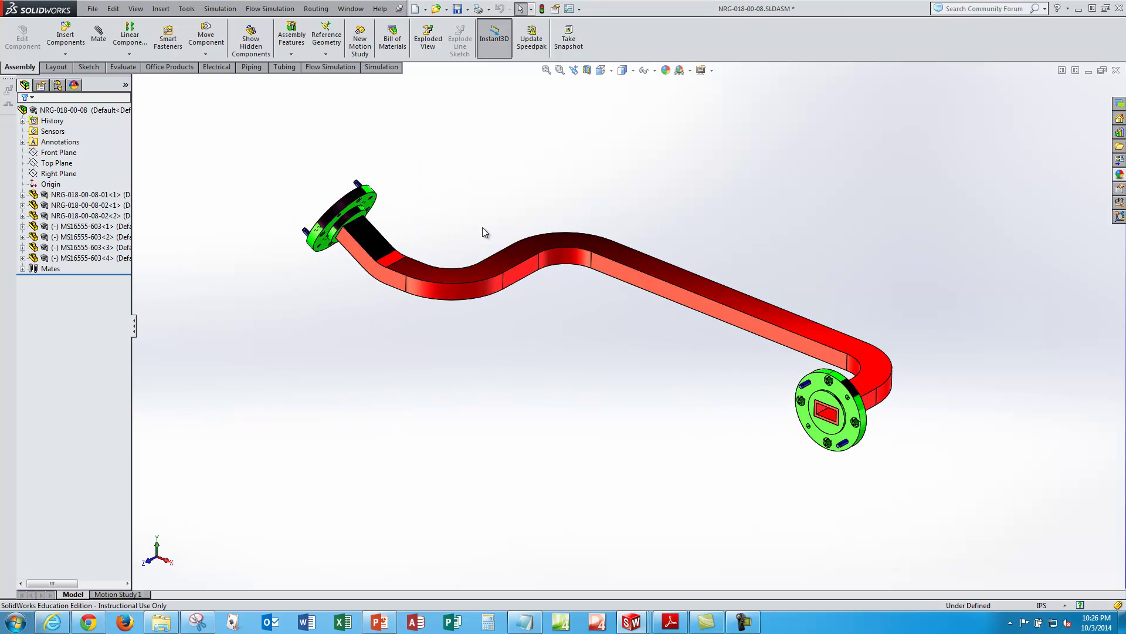
middle_drag(662, 245, 674, 232)
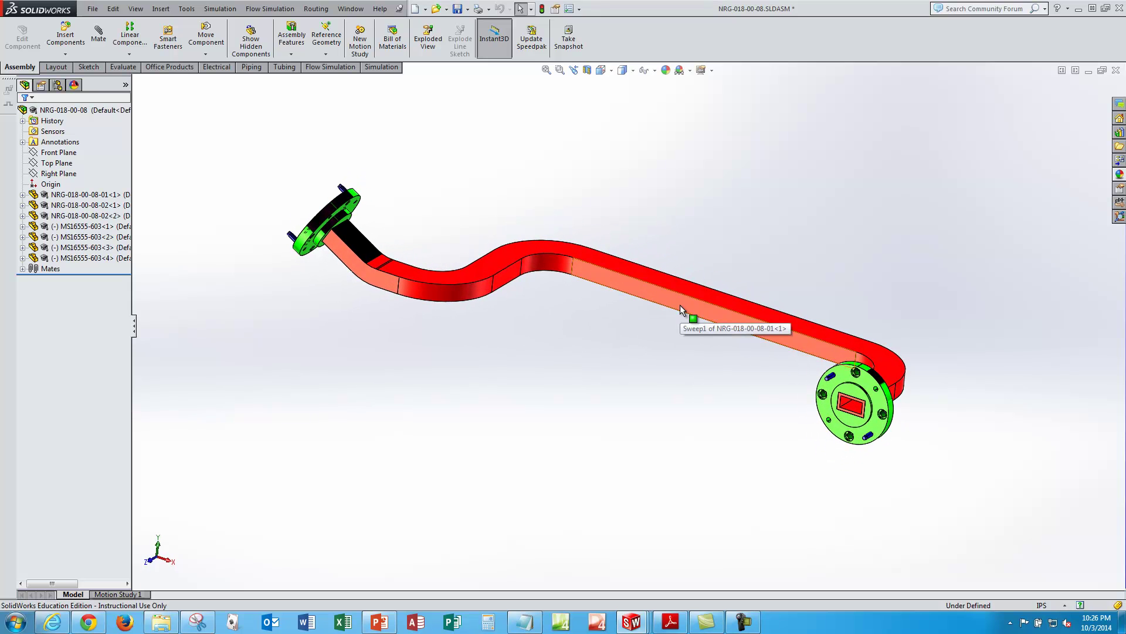
middle_drag(722, 372, 731, 387)
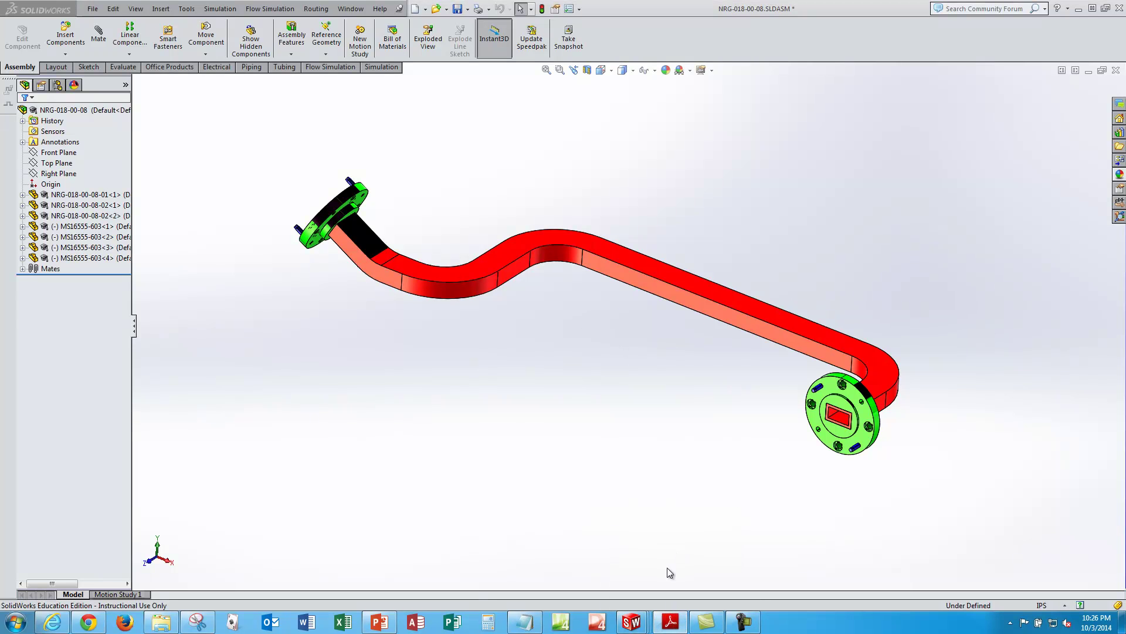
- Switch to tube part NRG-018-00-08-01 and show it in isometric view
mouse_move(632, 621)
mouse_move(638, 562)
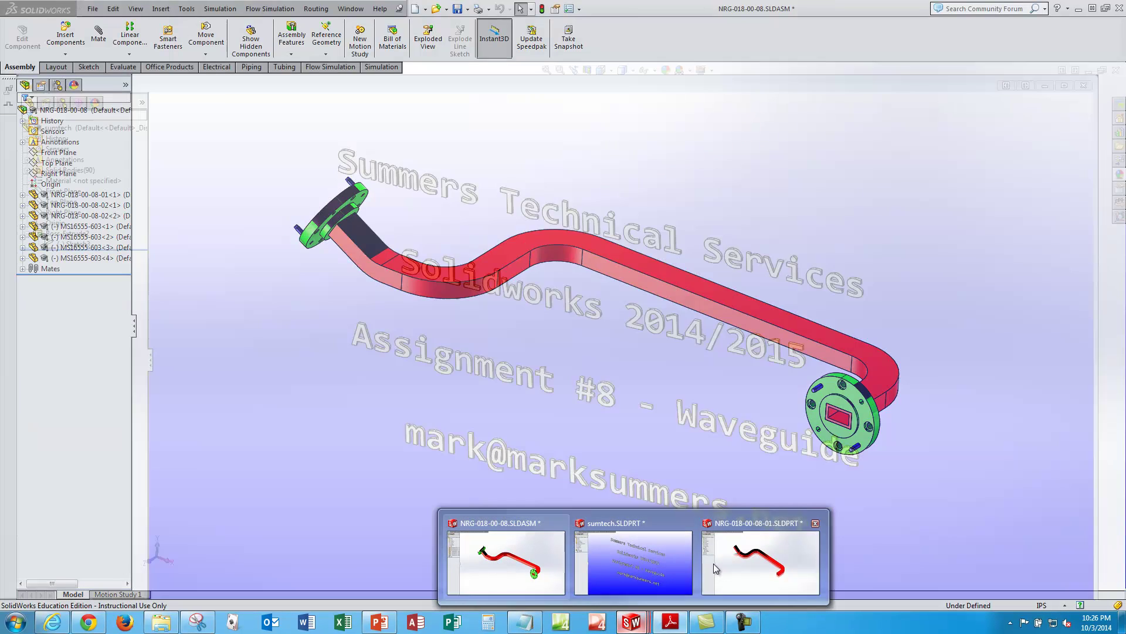
click(731, 564)
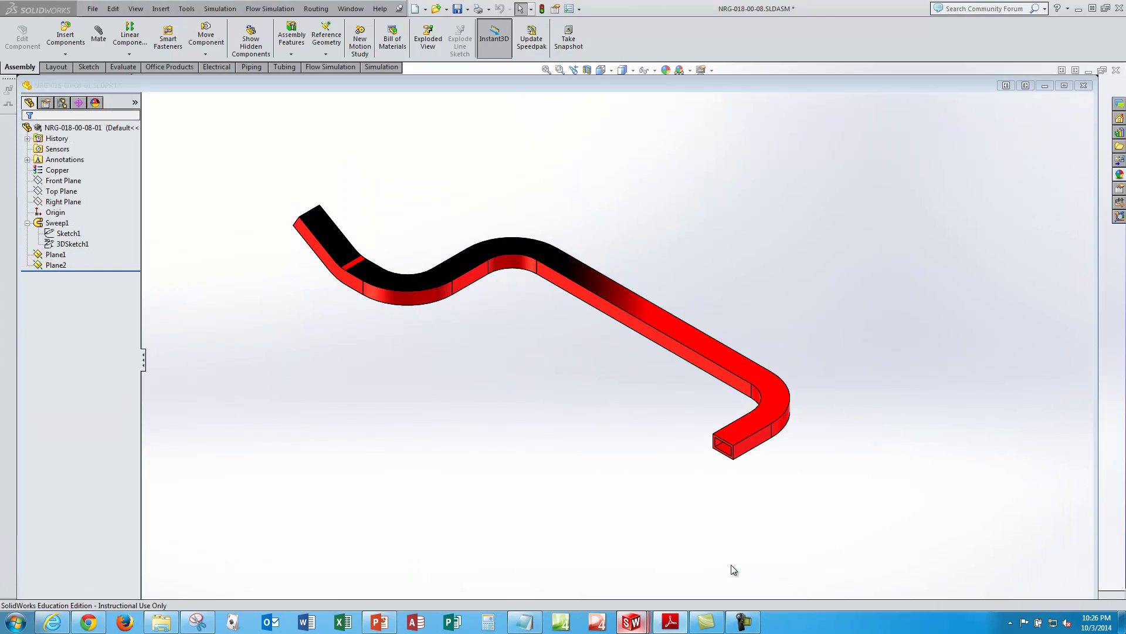
key(ctrl+7)
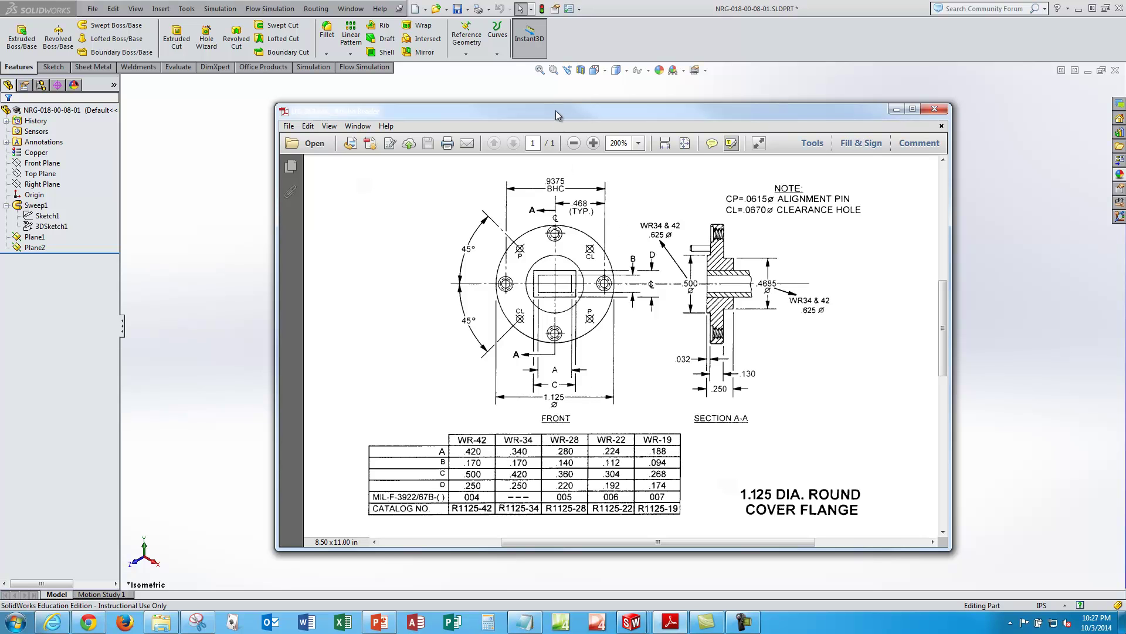
- Compare the model against the flange drawing's WR size table for dimensions A–D
key(alt+Tab)
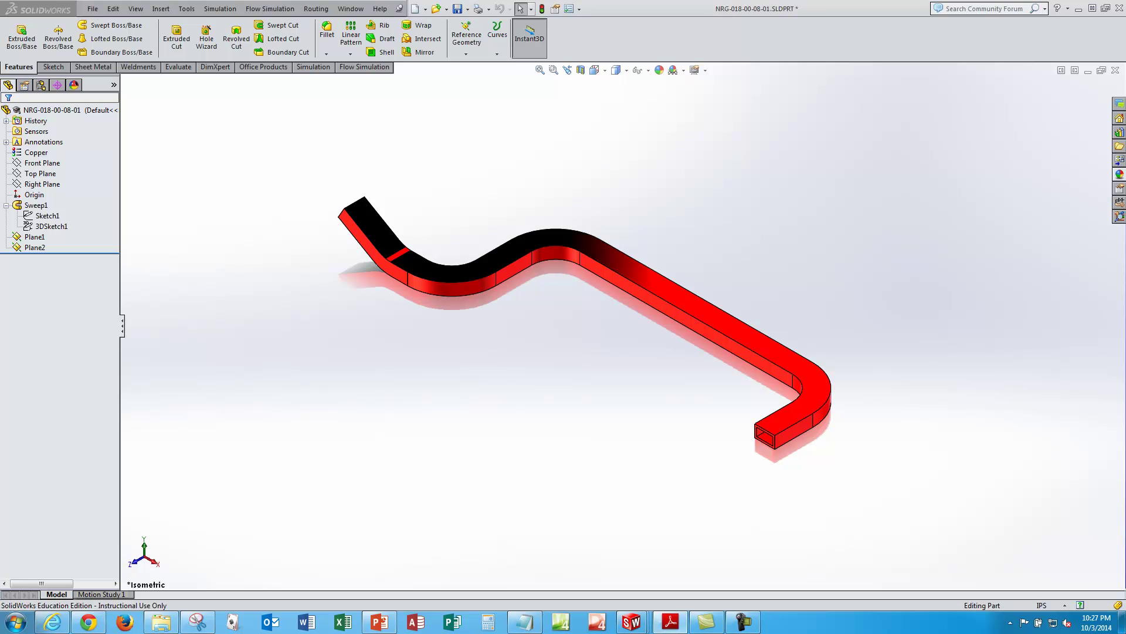
drag(1125, 124, 489, 121)
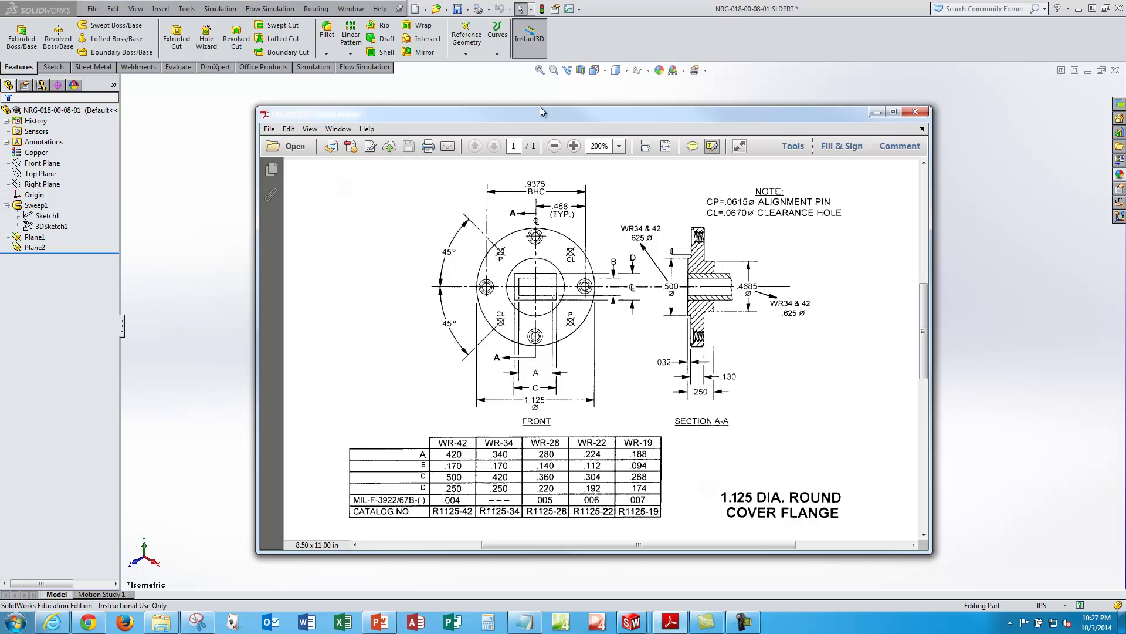
drag(538, 115, 1125, 191)
- In Tools > Equations, add global variables A = .340 and B = .170
click(1103, 190)
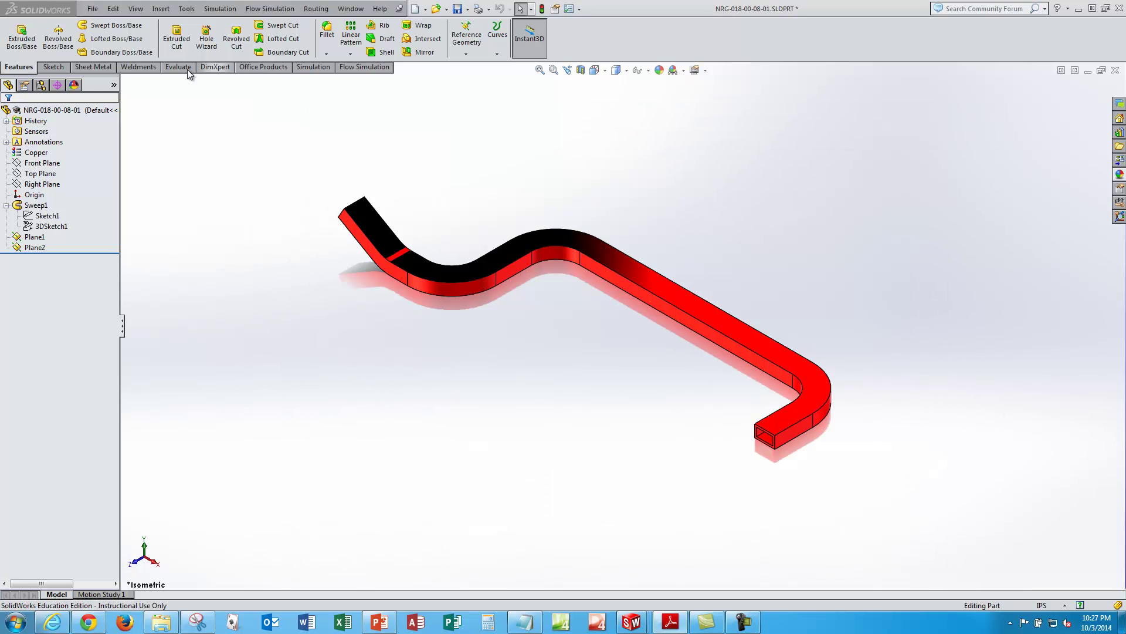
click(187, 9)
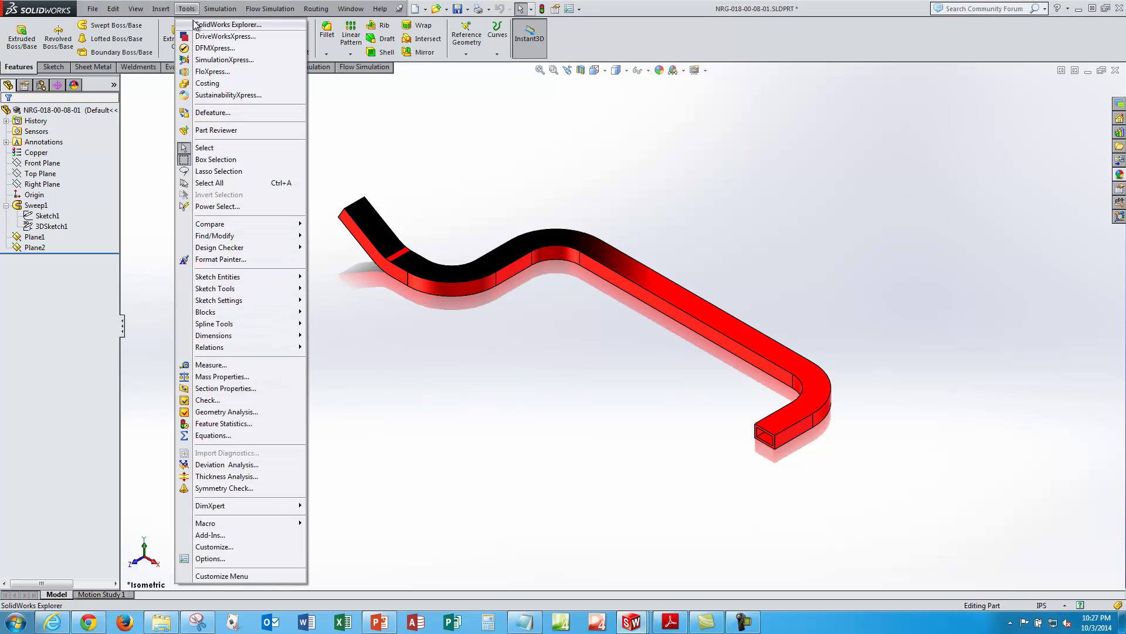
click(220, 436)
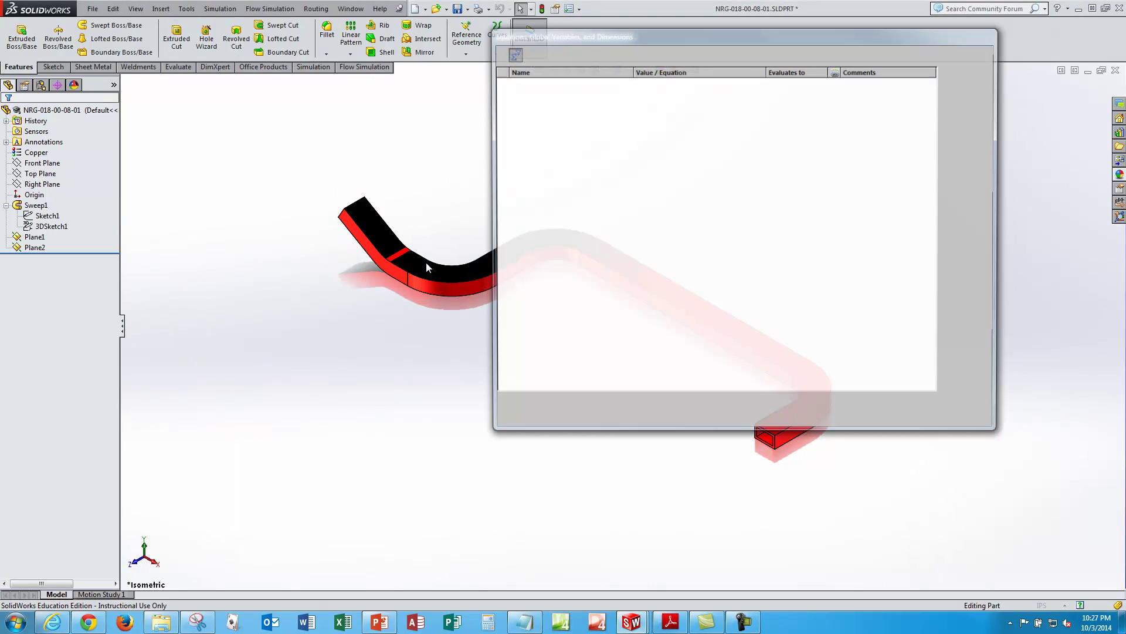
click(550, 90)
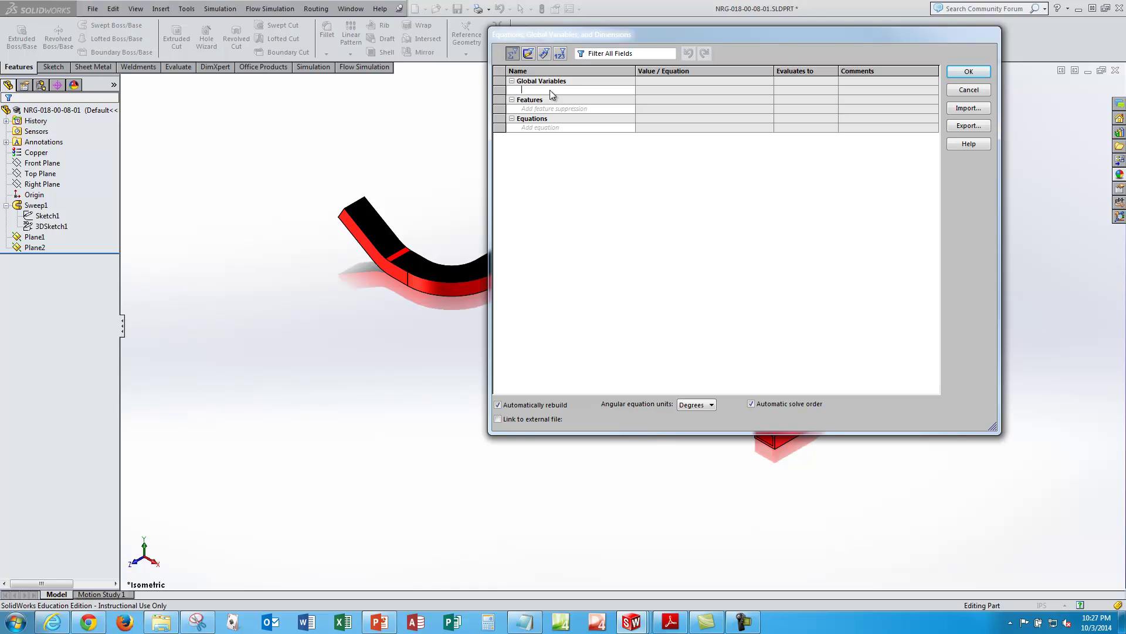
text(A)
key(Tab)
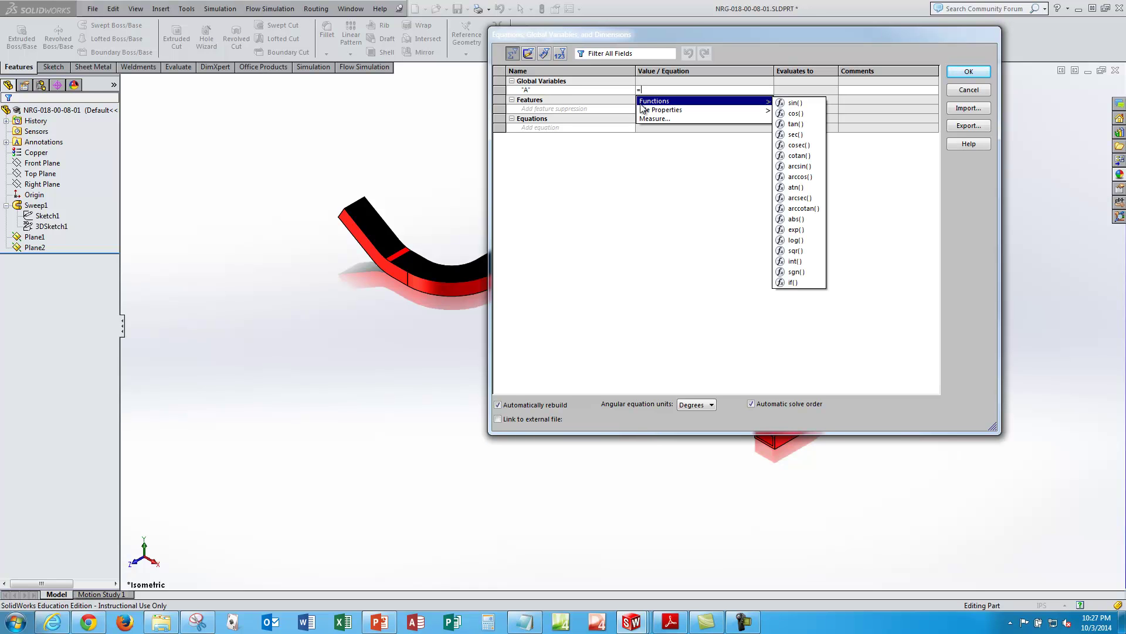
text(.340)
key(Return)
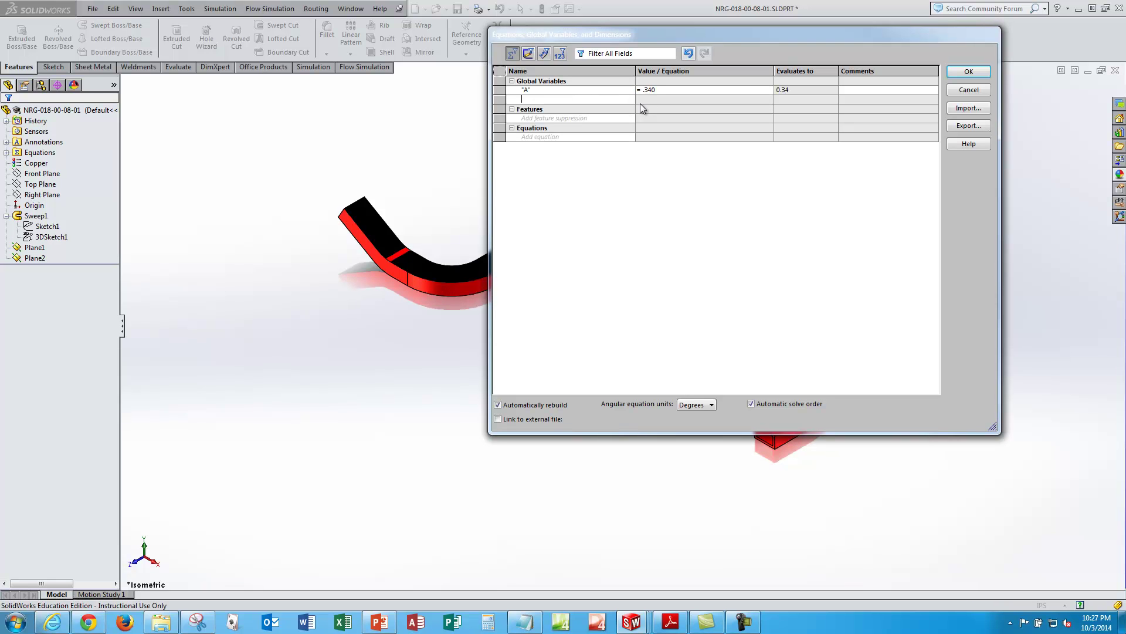
text(B)
key(Tab)
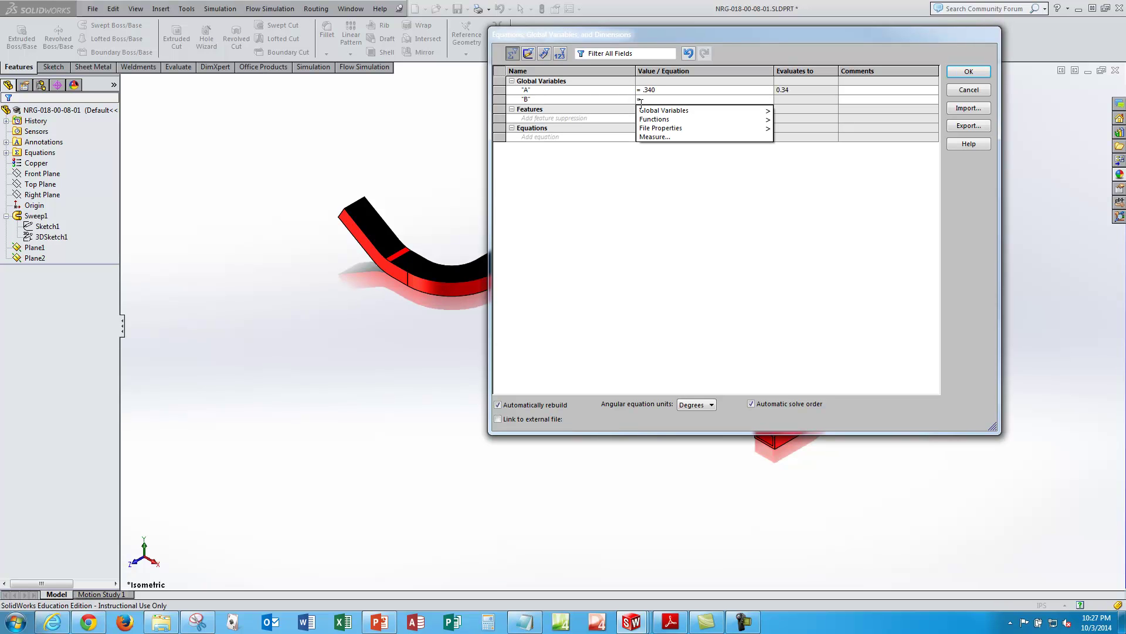
text(.170)
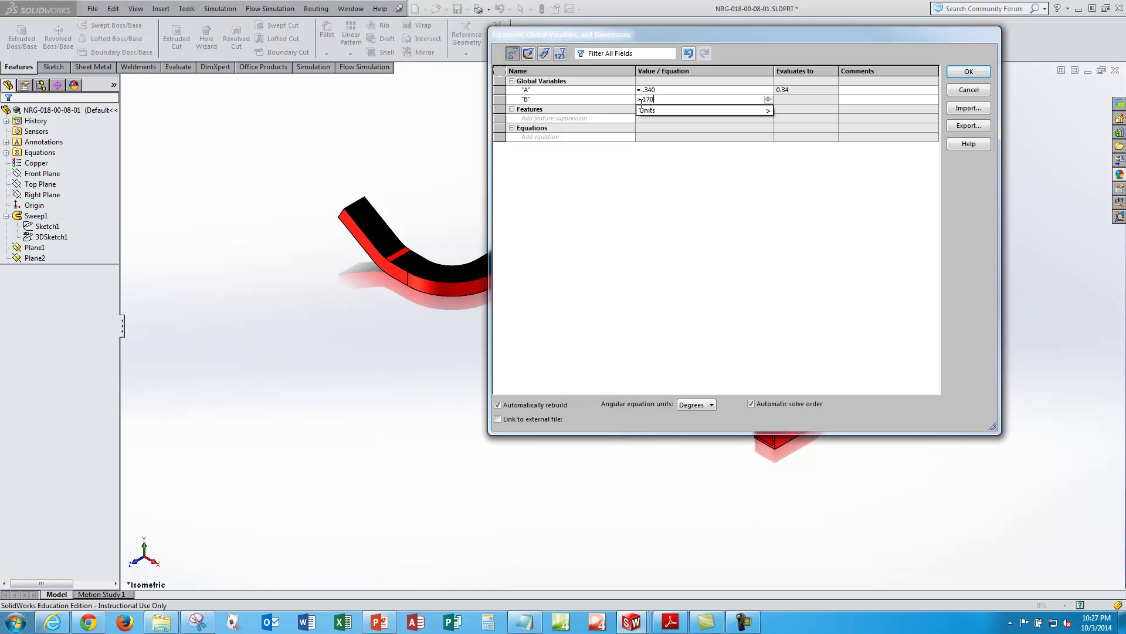
key(Return)
- Add global variables C = .420 and D = .250, and delete the stray C comment
text(C)
key(Return)
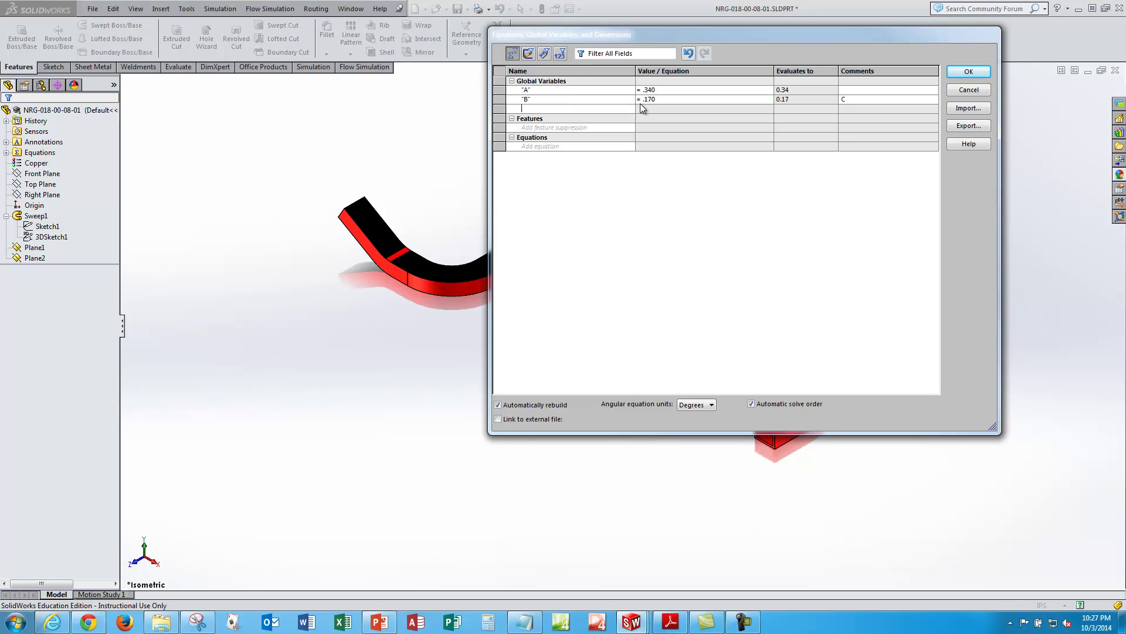
text(.42)
key(BackSpace)
key(BackSpace)
text(C)
key(Tab)
text(.420)
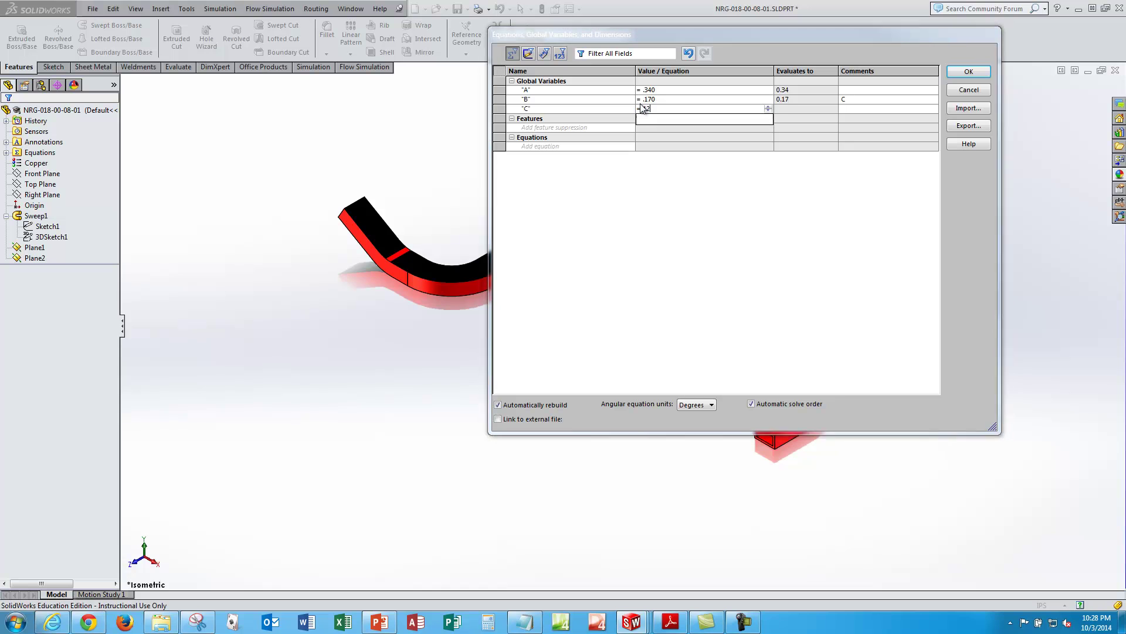
key(Tab)
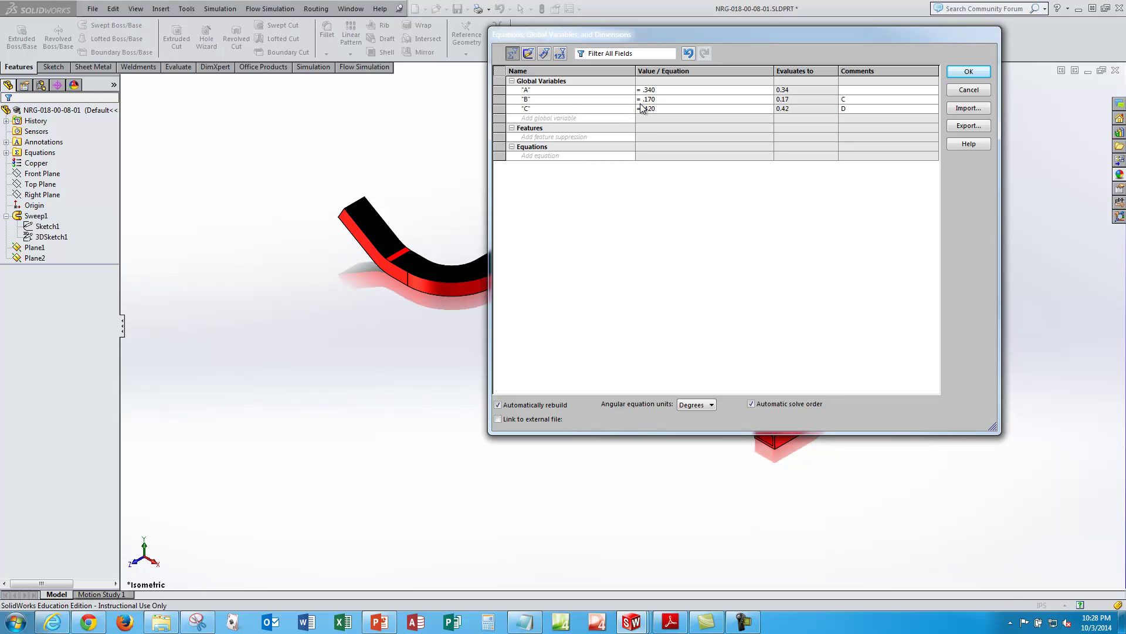
key(Tab)
text(D)
key(Tab)
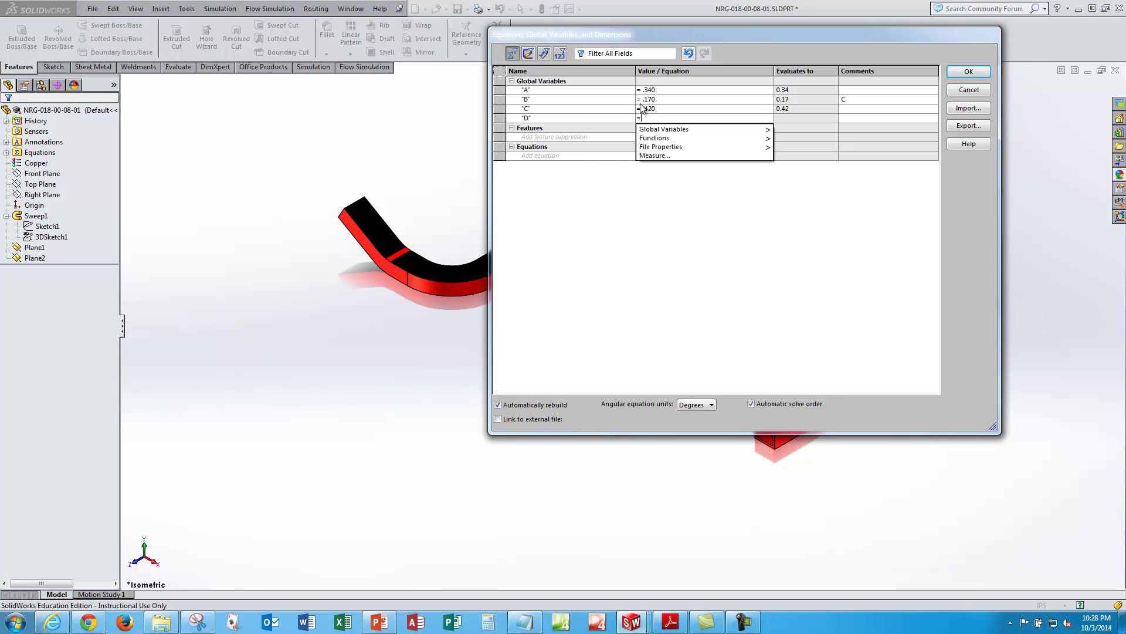
text(.250)
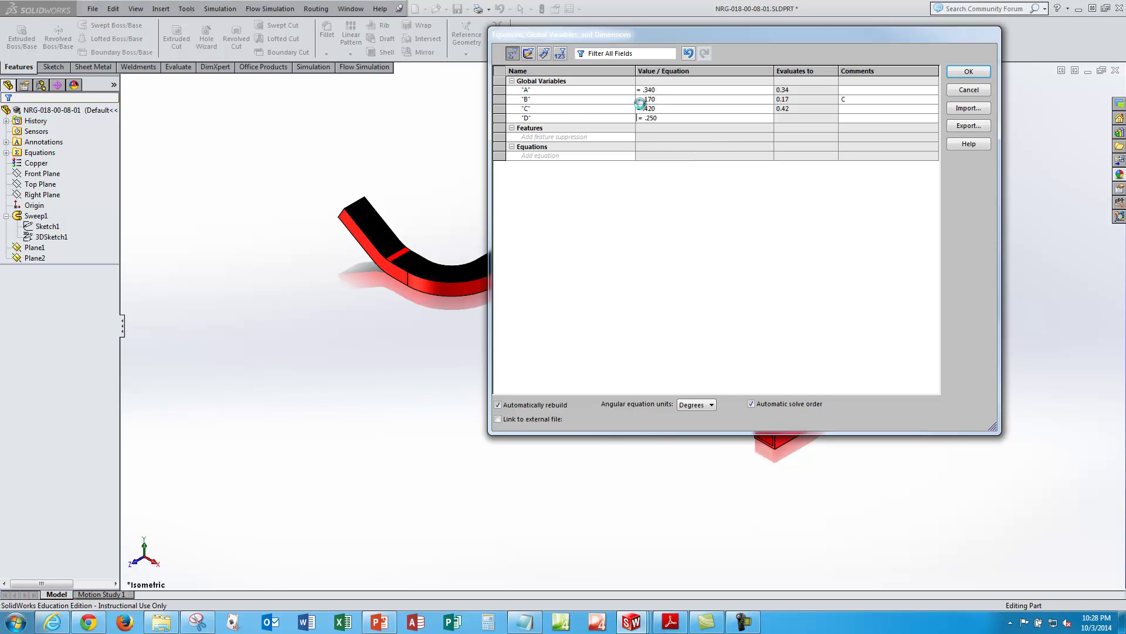
key(Tab)
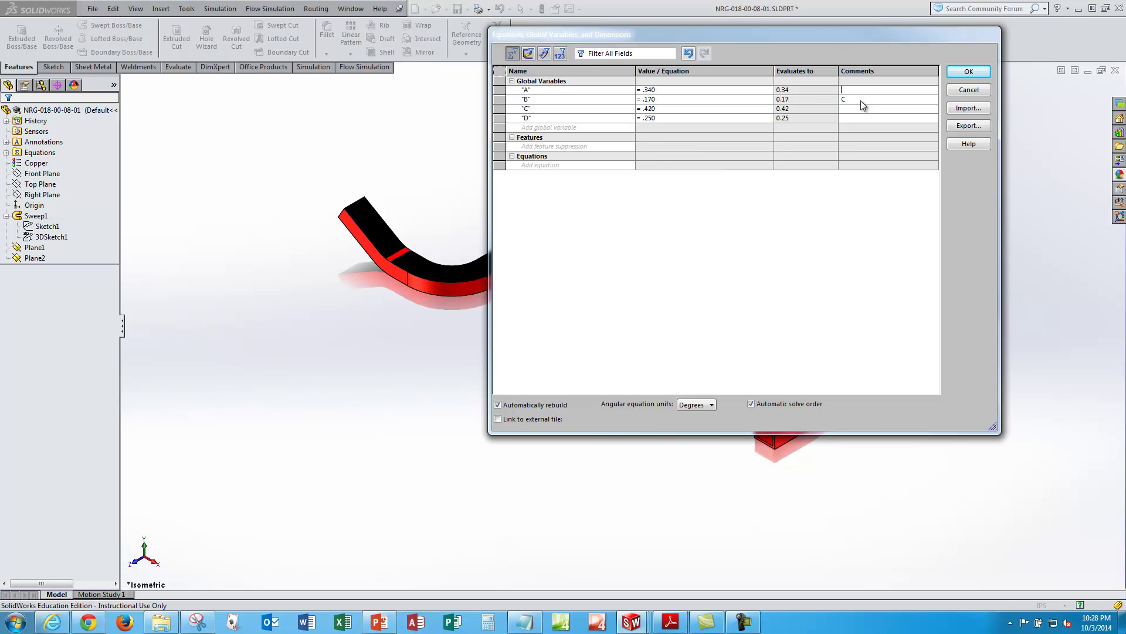
key(BackSpace)
- Close the equations editor and start editing the profile Sketch1
click(968, 73)
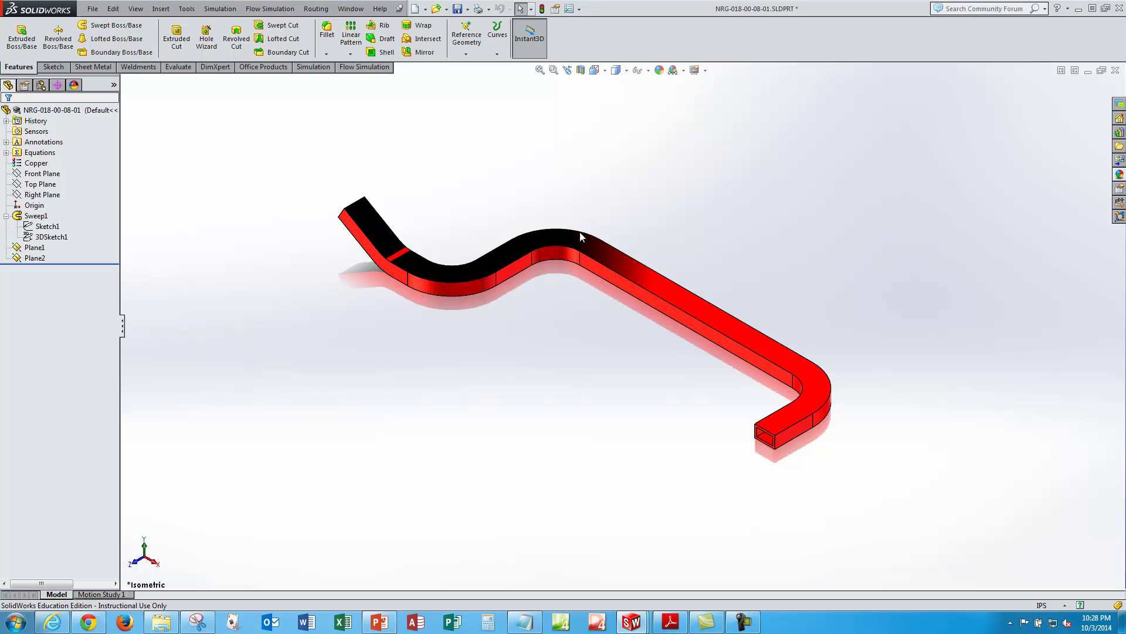
click(37, 228)
click(45, 238)
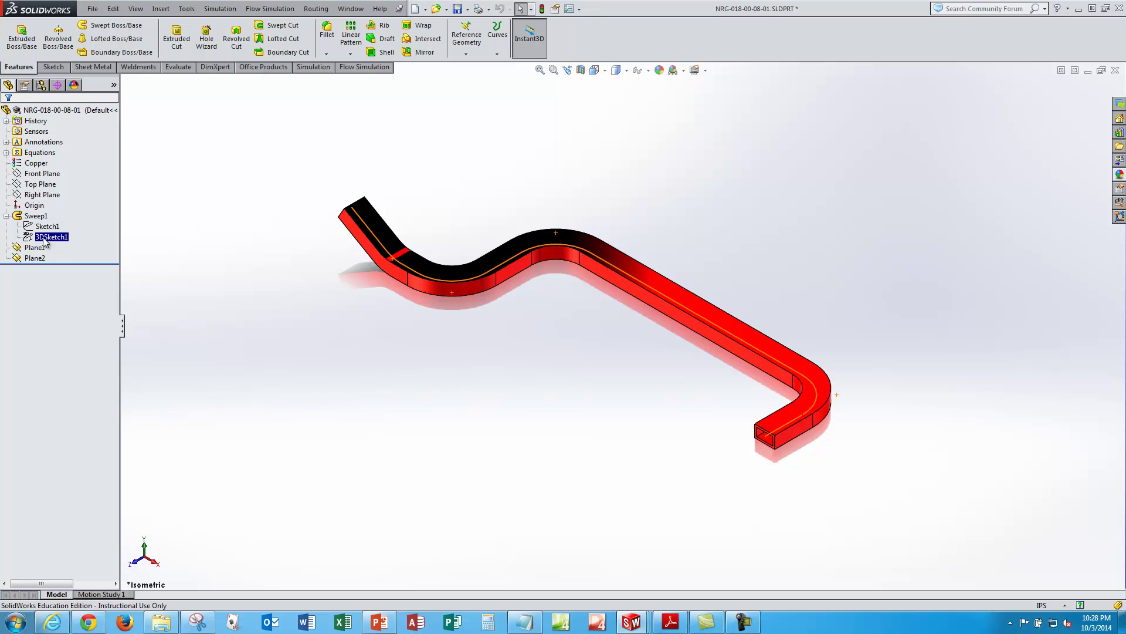
click(47, 226)
right_click(47, 226)
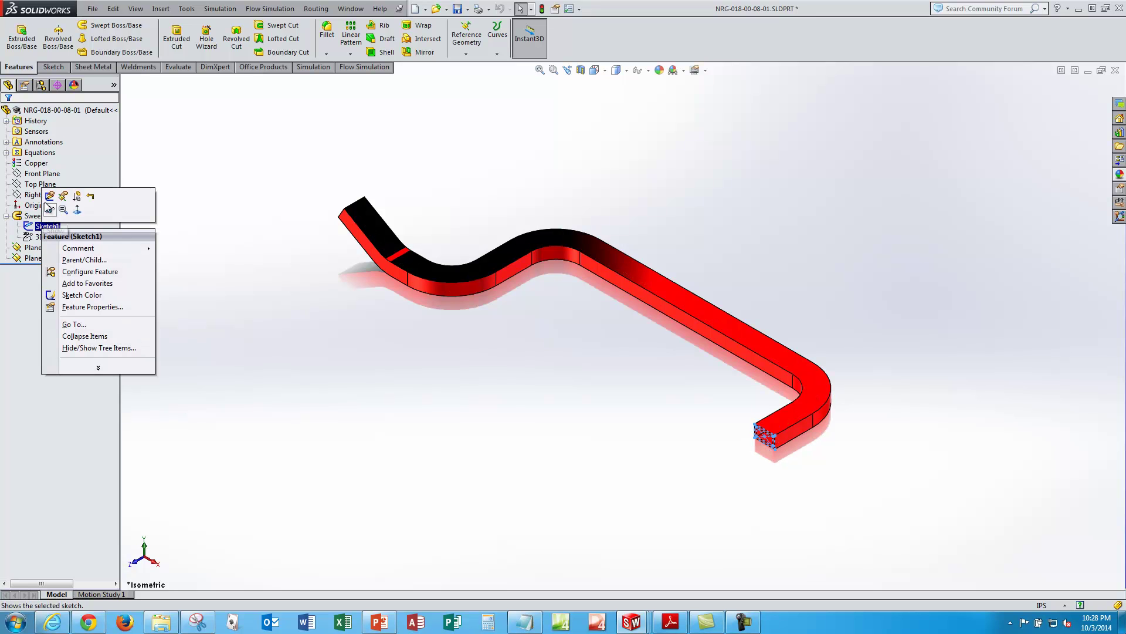
click(49, 196)
scroll(771, 443, down, 3)
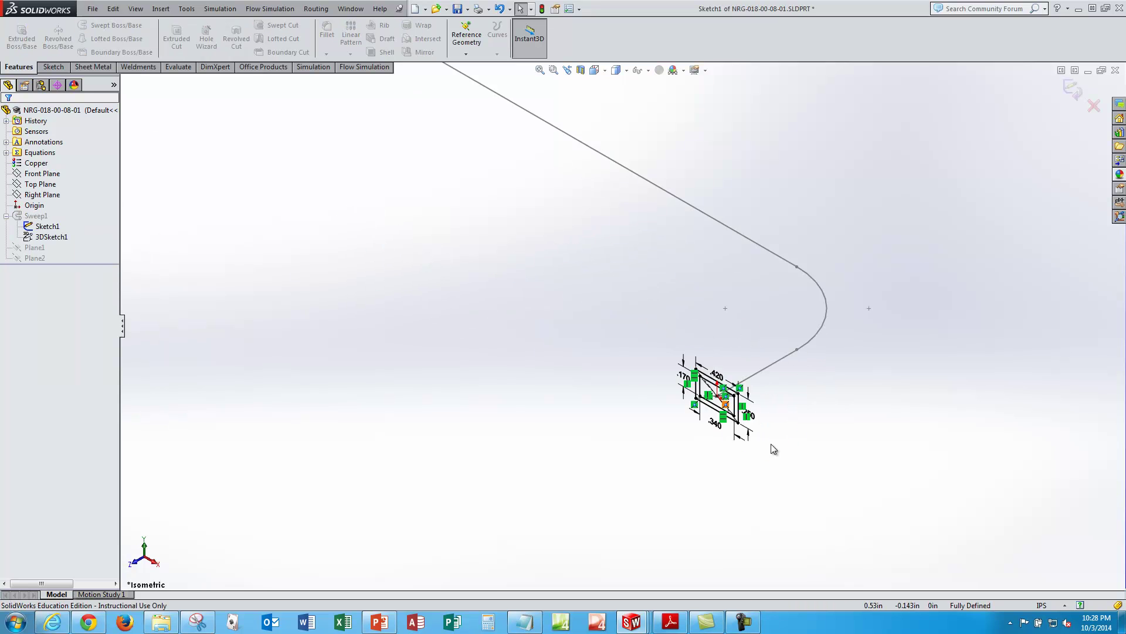
scroll(726, 392, down, 5)
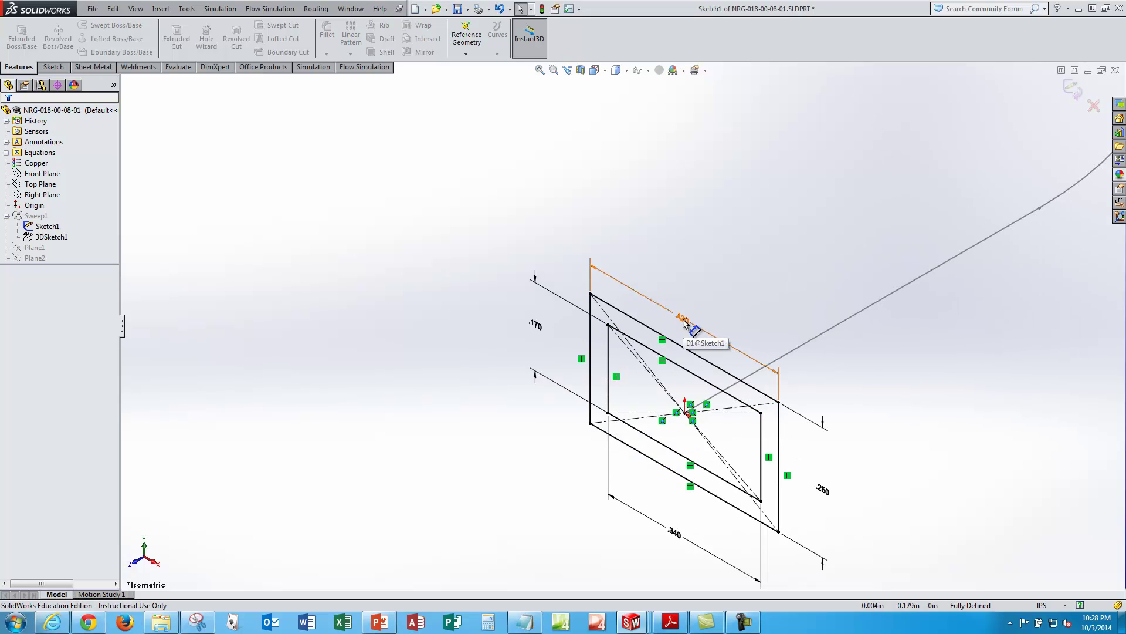
- Link the .420 width dimension to global variable C
click(683, 322)
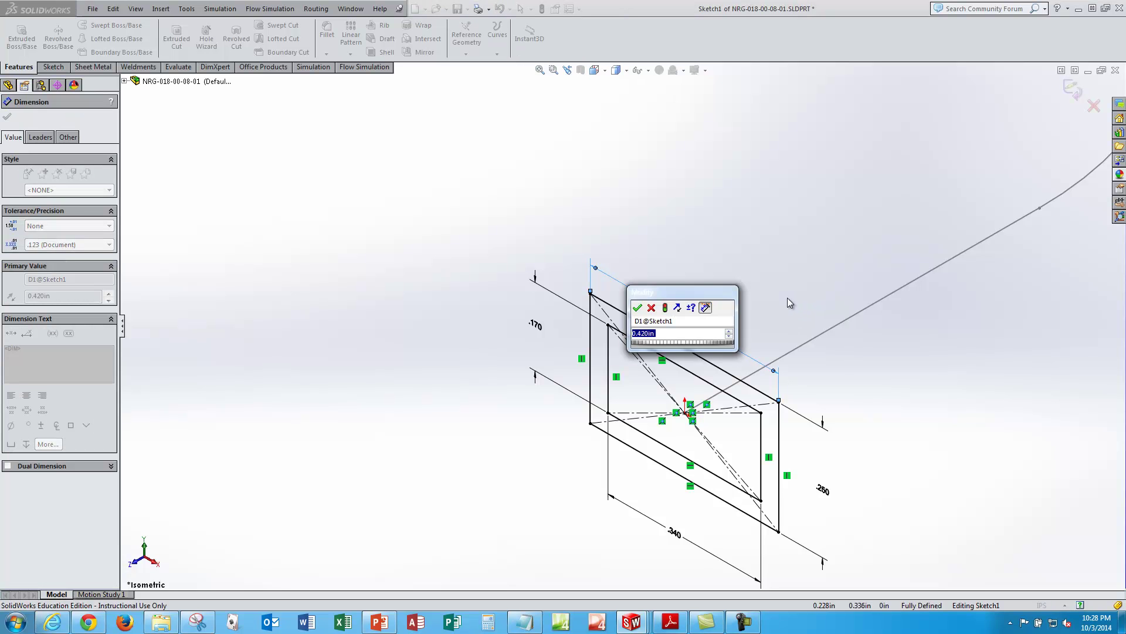
text(=)
key(Down)
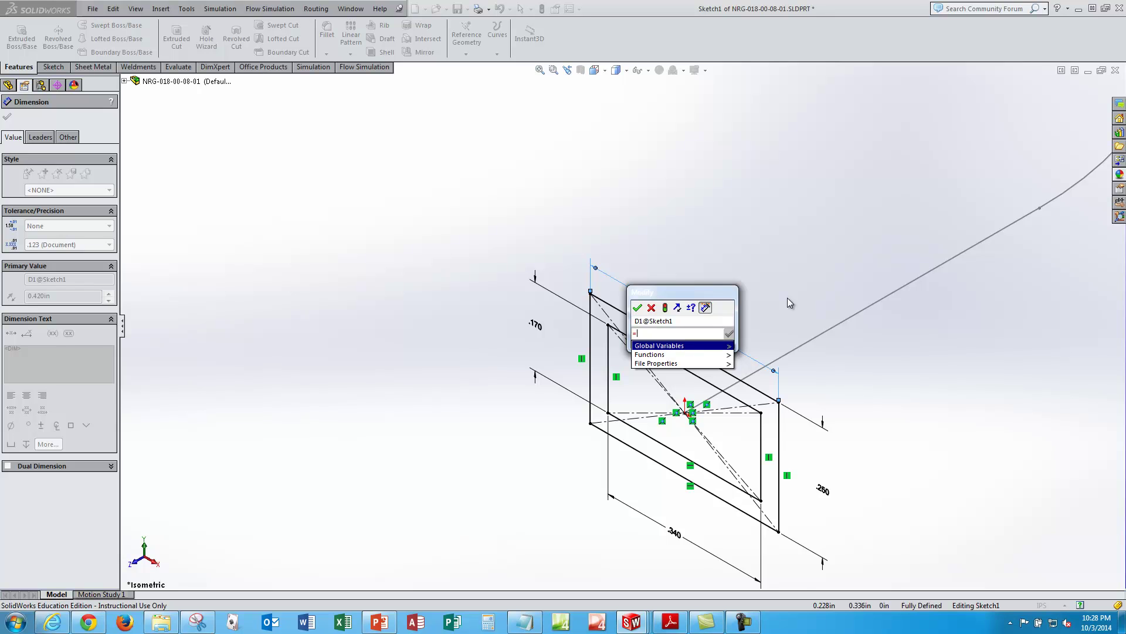
key(Right)
key(Down)
key(Down)
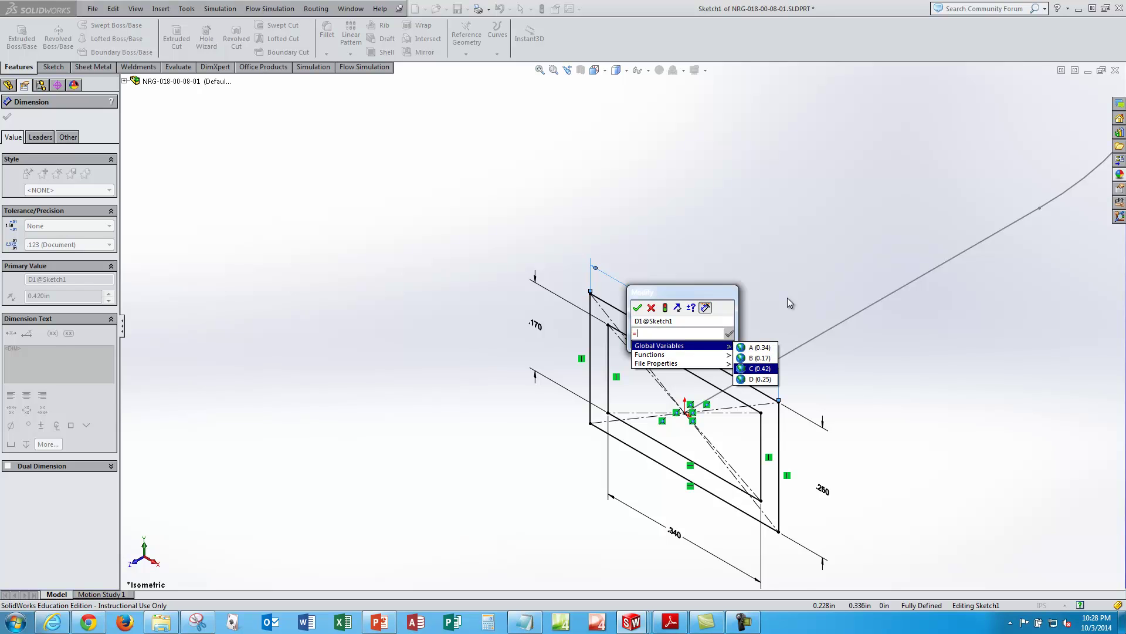
key(Return)
key(Return)
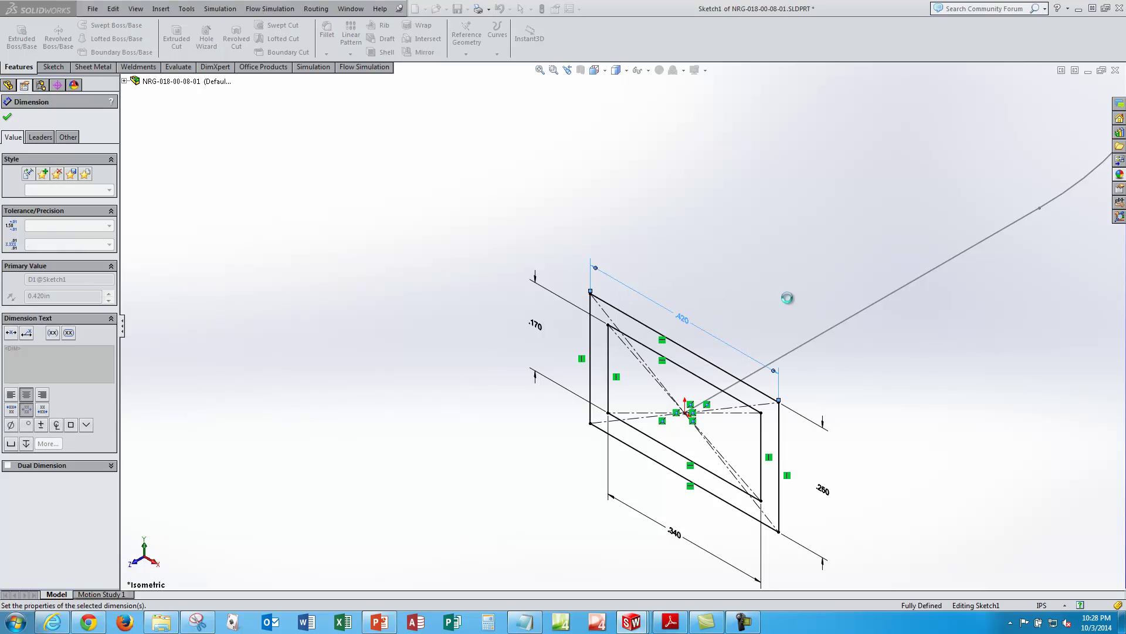
key(Escape)
scroll(686, 319, down, 2)
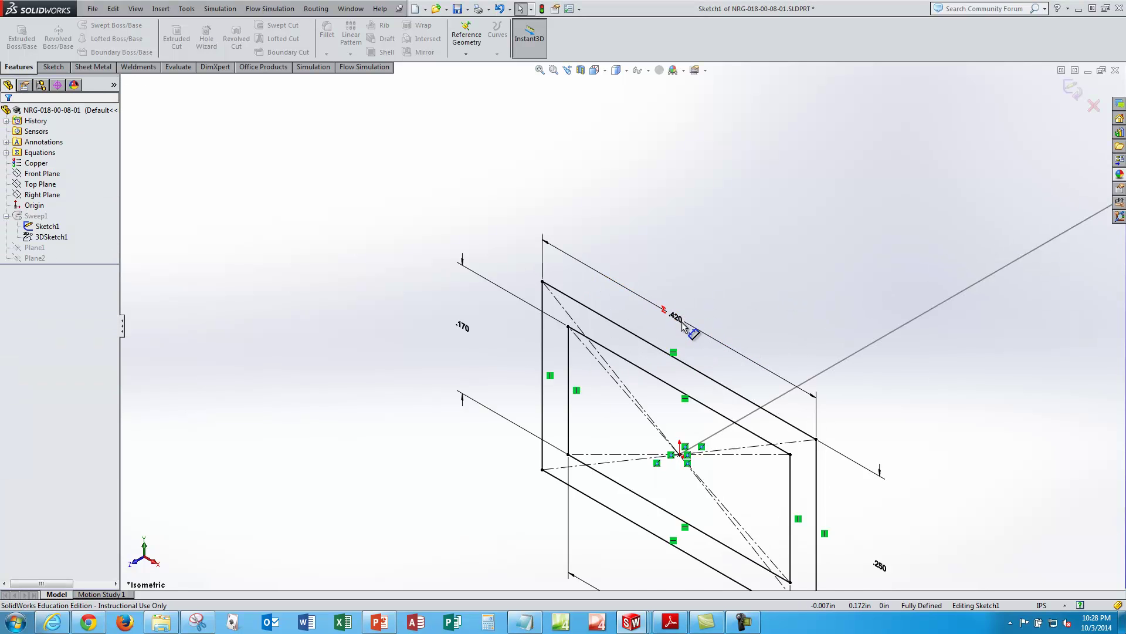
scroll(682, 324, down, 3)
scroll(740, 304, up, 4)
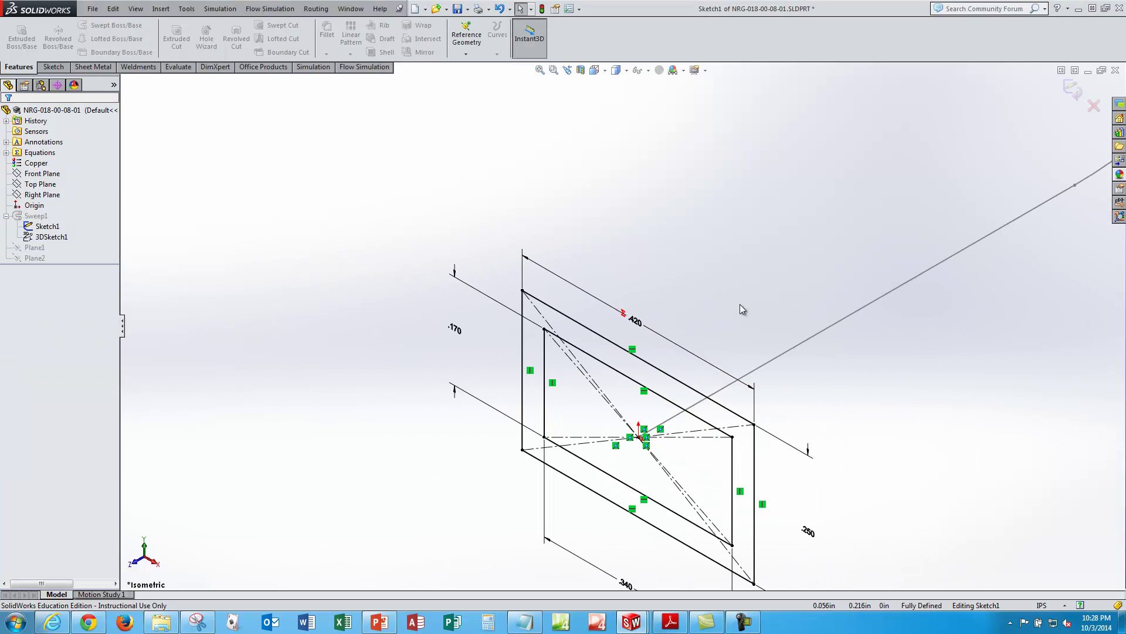
scroll(741, 304, up, 2)
scroll(636, 534, down, 1)
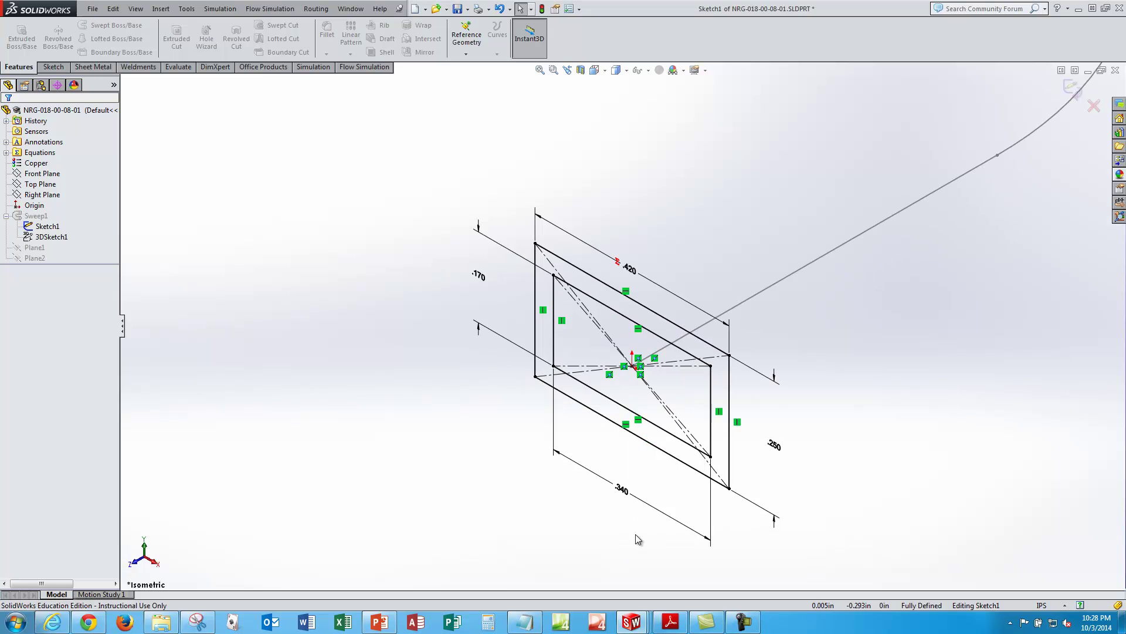
- Link the .340 dimension to variable A and the .170 dimension to variable B
click(629, 494)
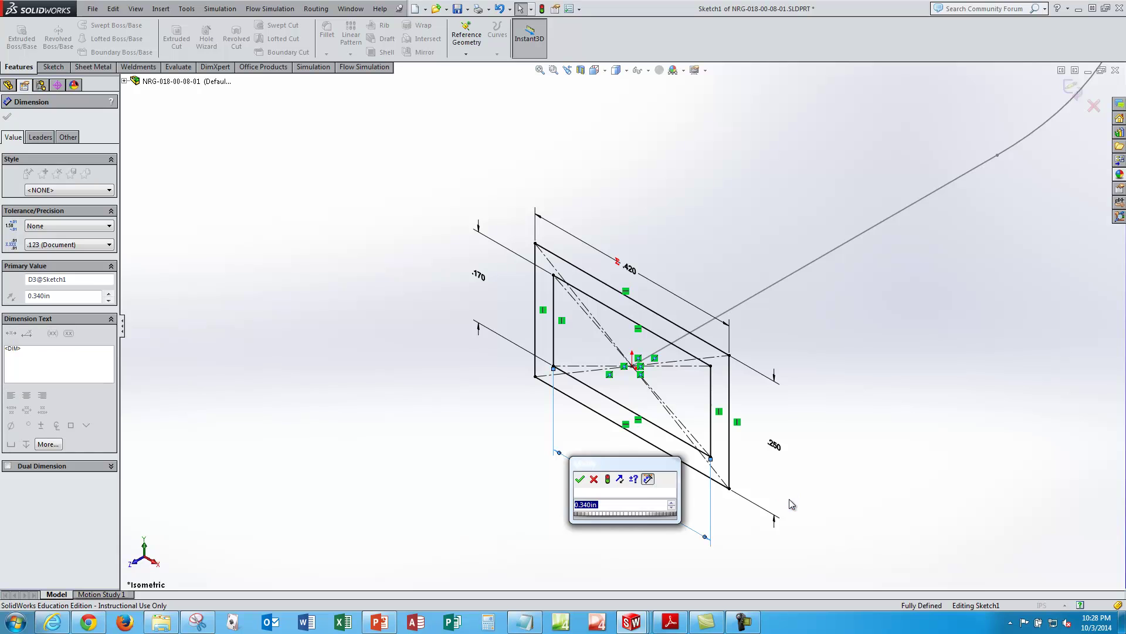
text(=)
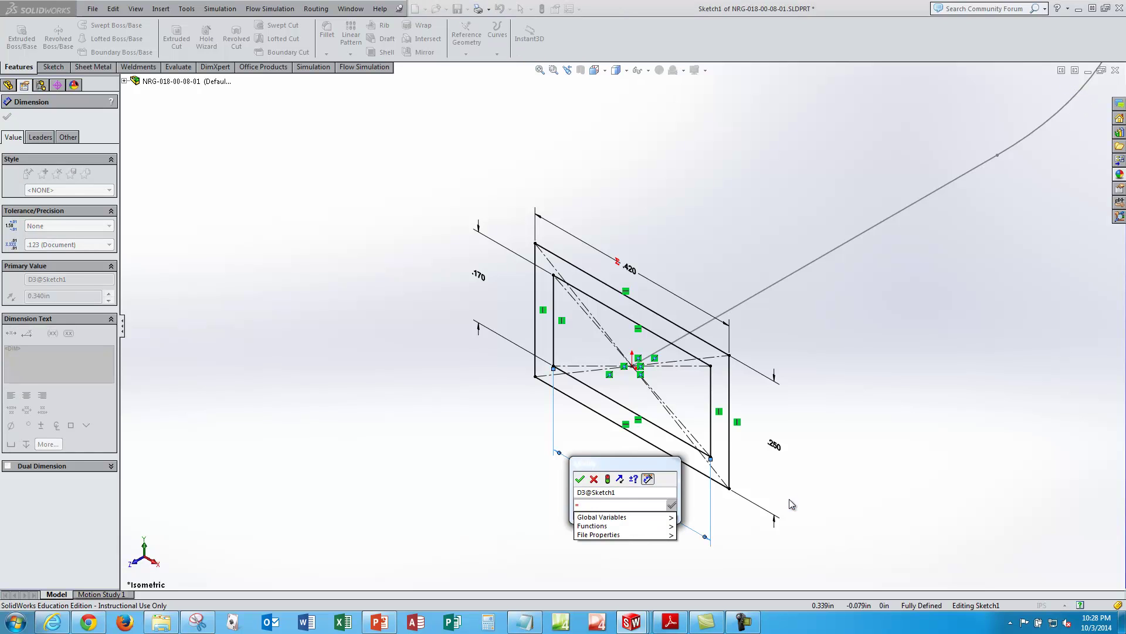
key(Down)
key(Right)
key(Return)
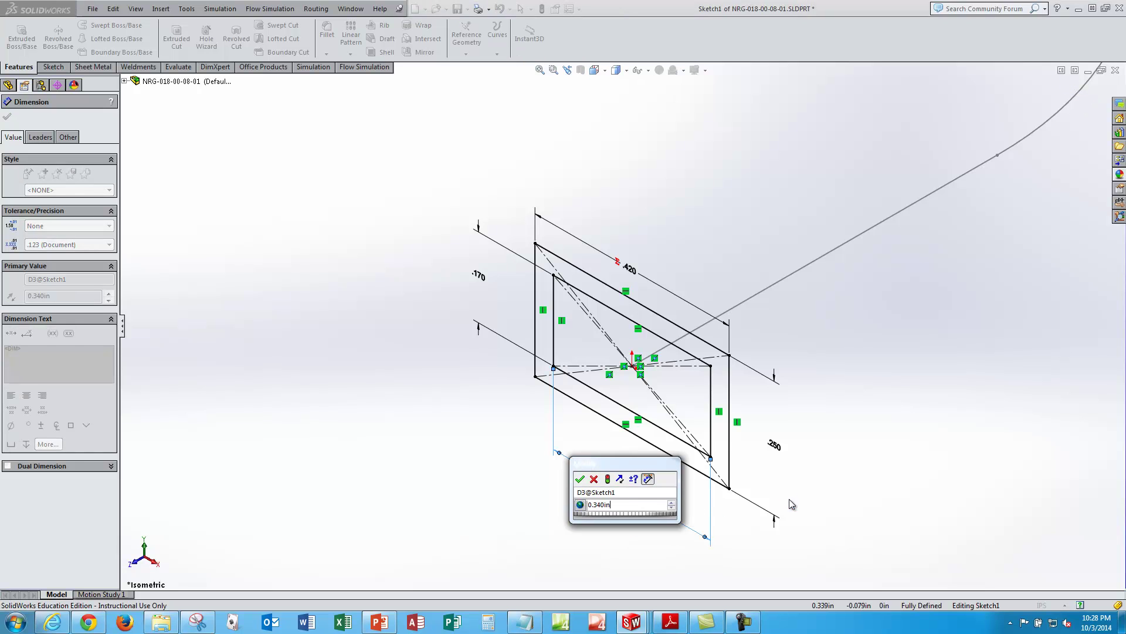
key(Return)
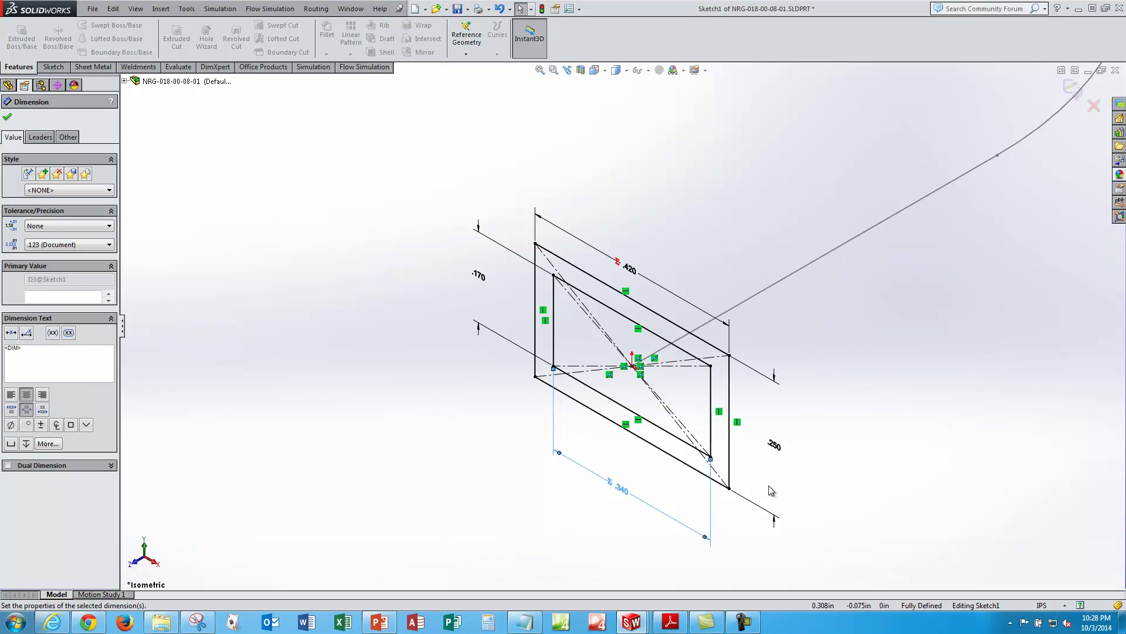
click(478, 273)
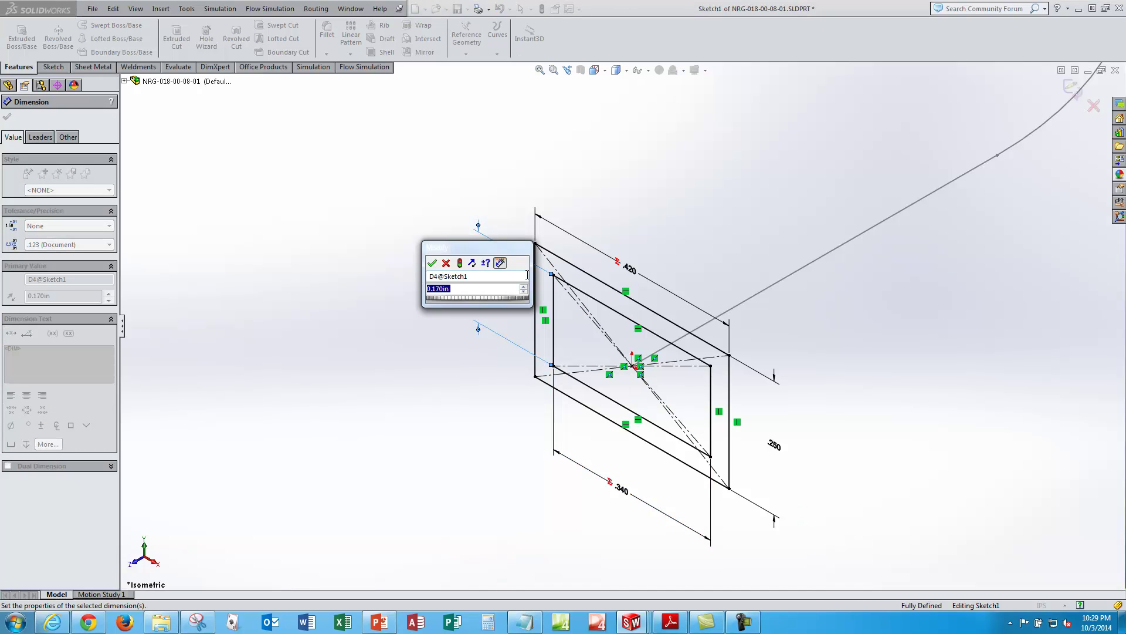
text(=)
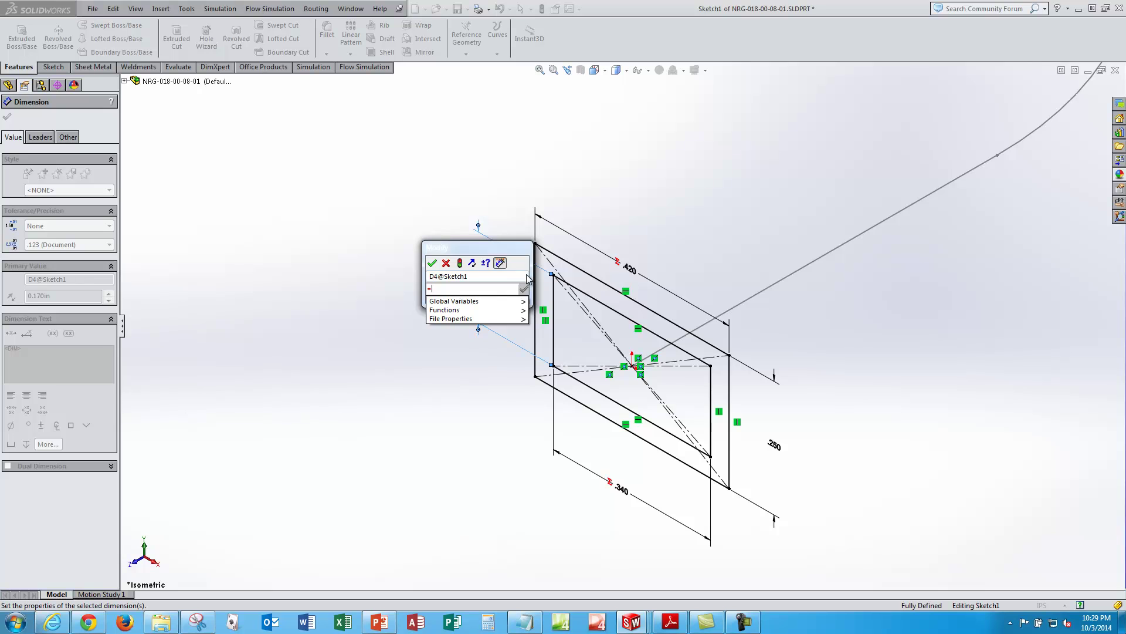
mouse_move(504, 301)
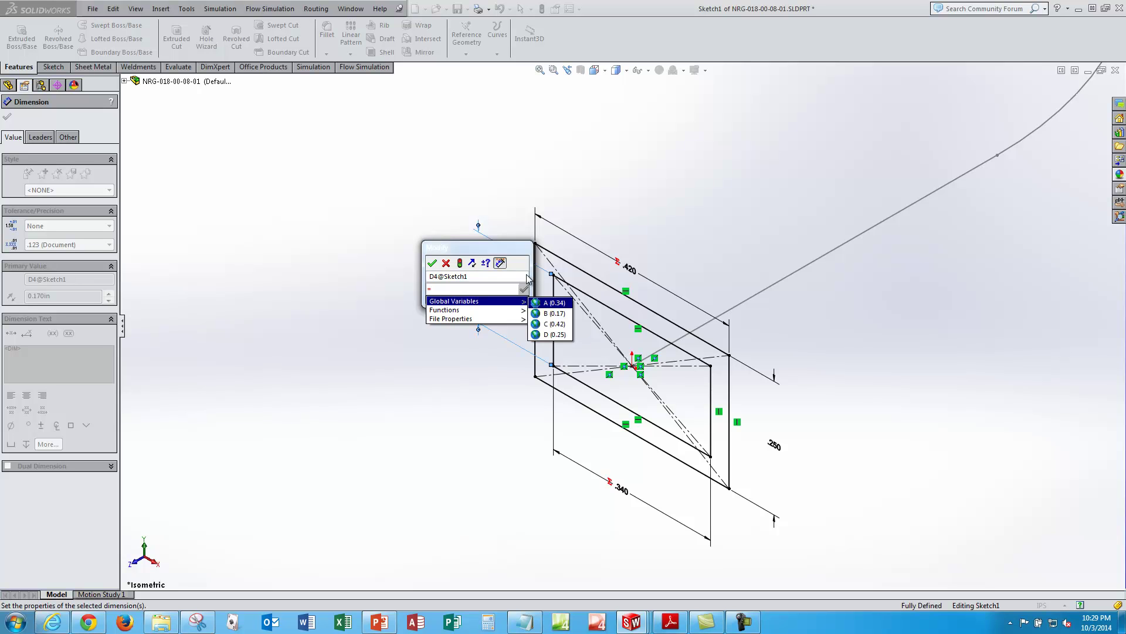
click(548, 302)
key(Return)
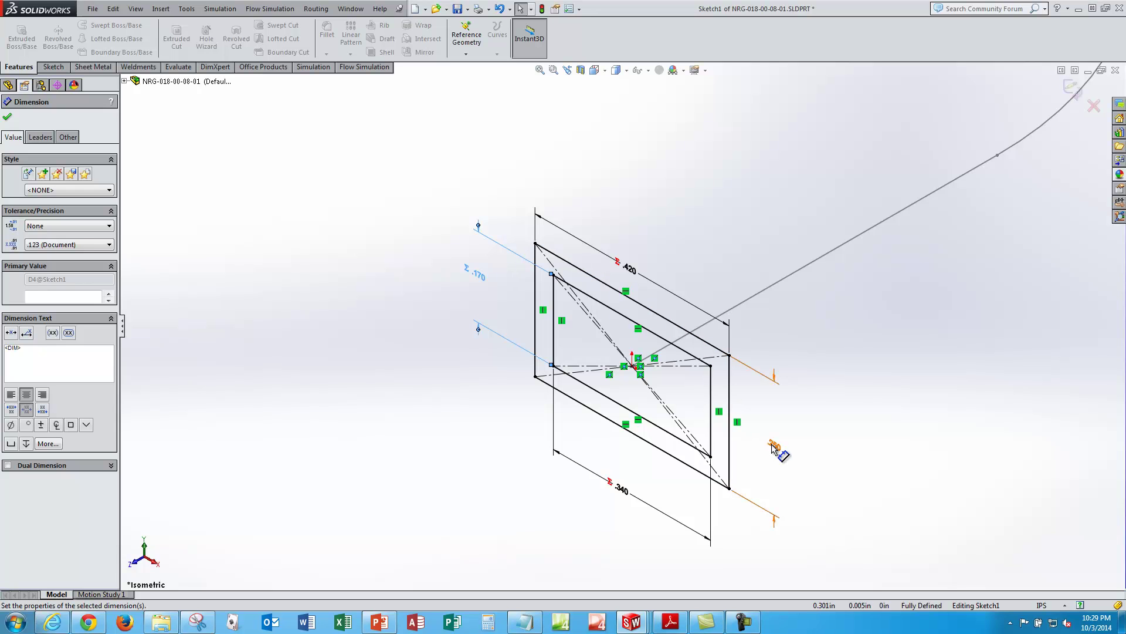
- Link the .250 dimension to variable D and close the Dimension PropertyManager
click(811, 441)
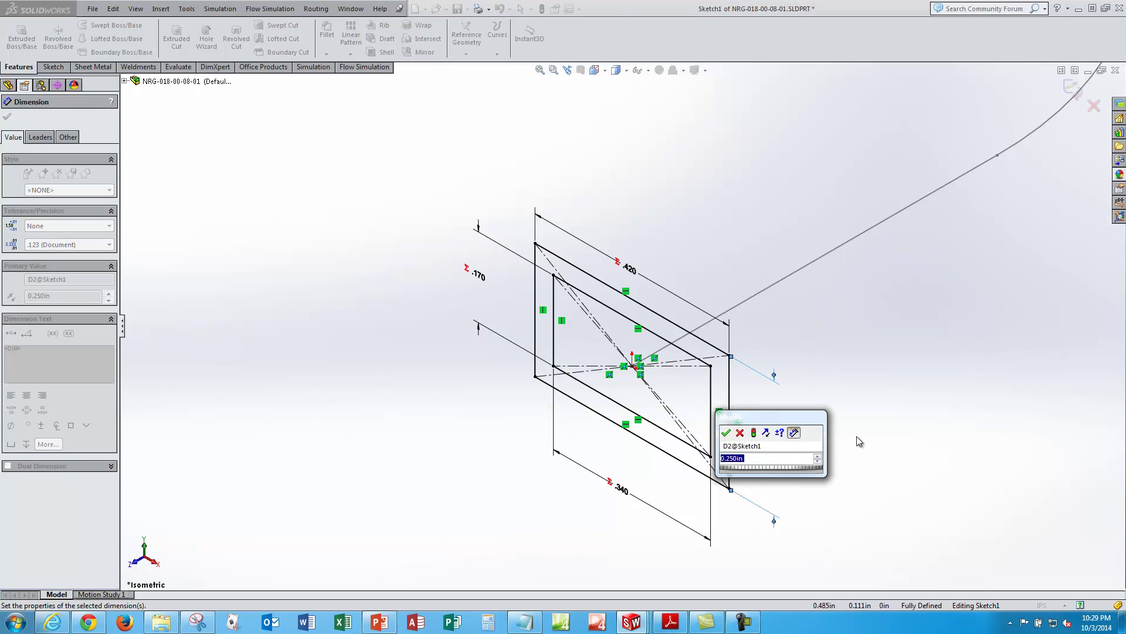
text(=)
key(Down)
key(Right)
key(Down)
key(Down)
key(Down)
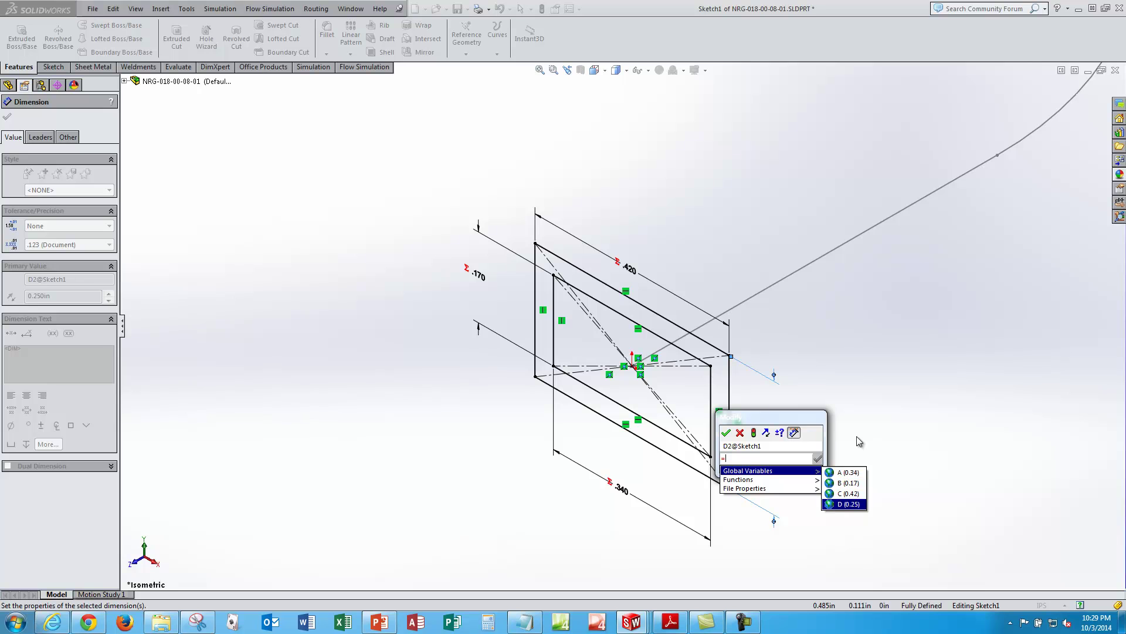
key(Return)
key(Return)
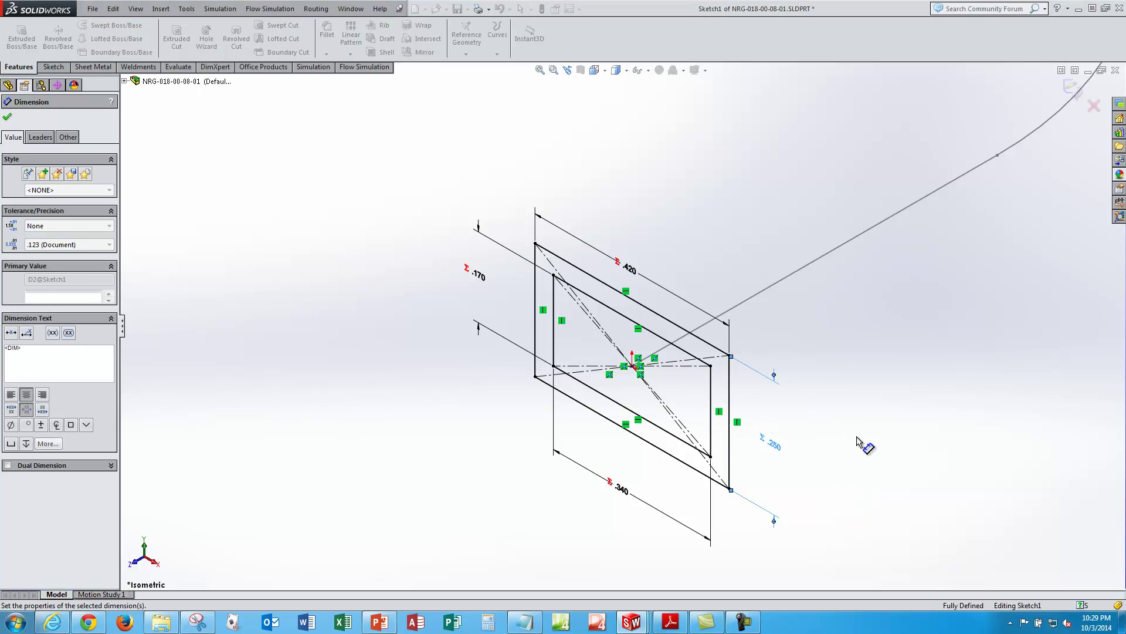
key(Escape)
click(7, 116)
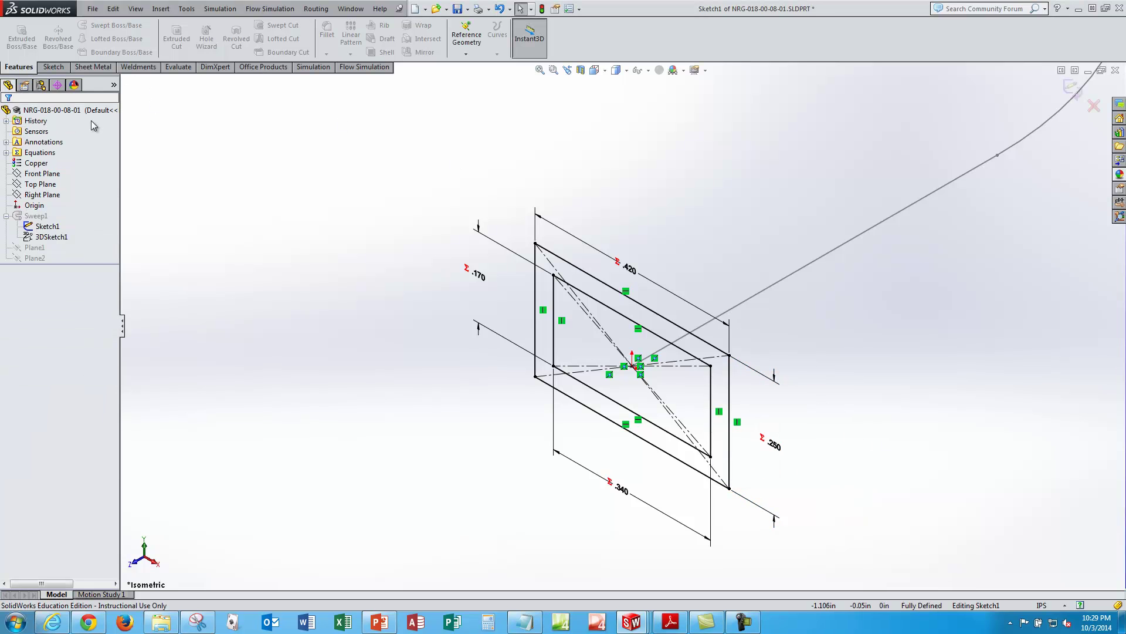
click(54, 66)
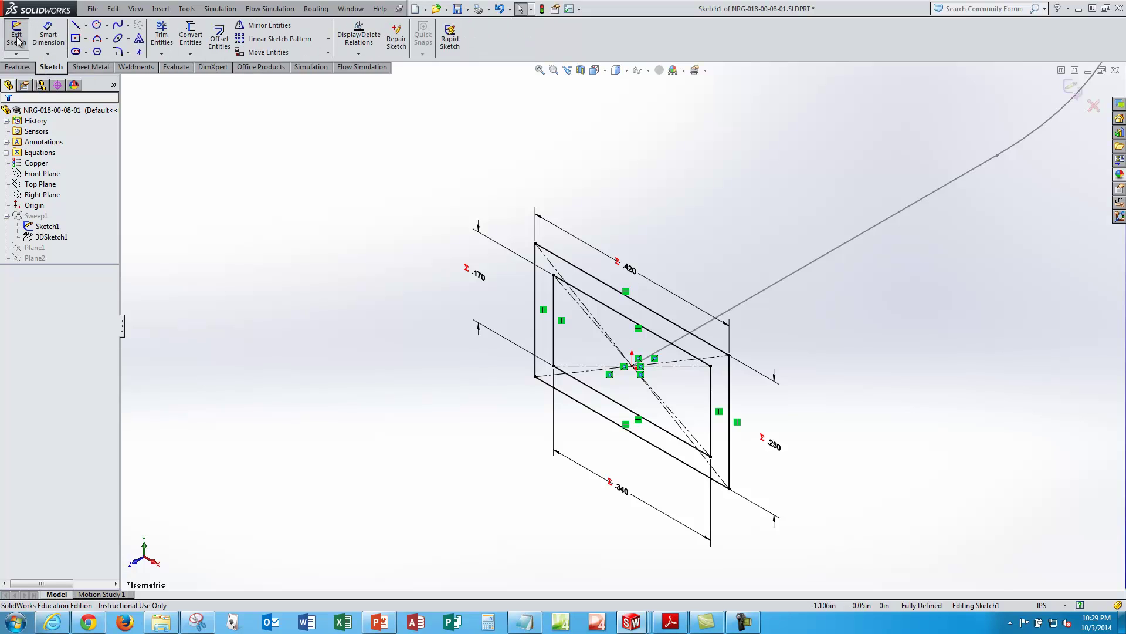
- Exit the profile sketch so the sweep rebuilds, and save the part
click(17, 37)
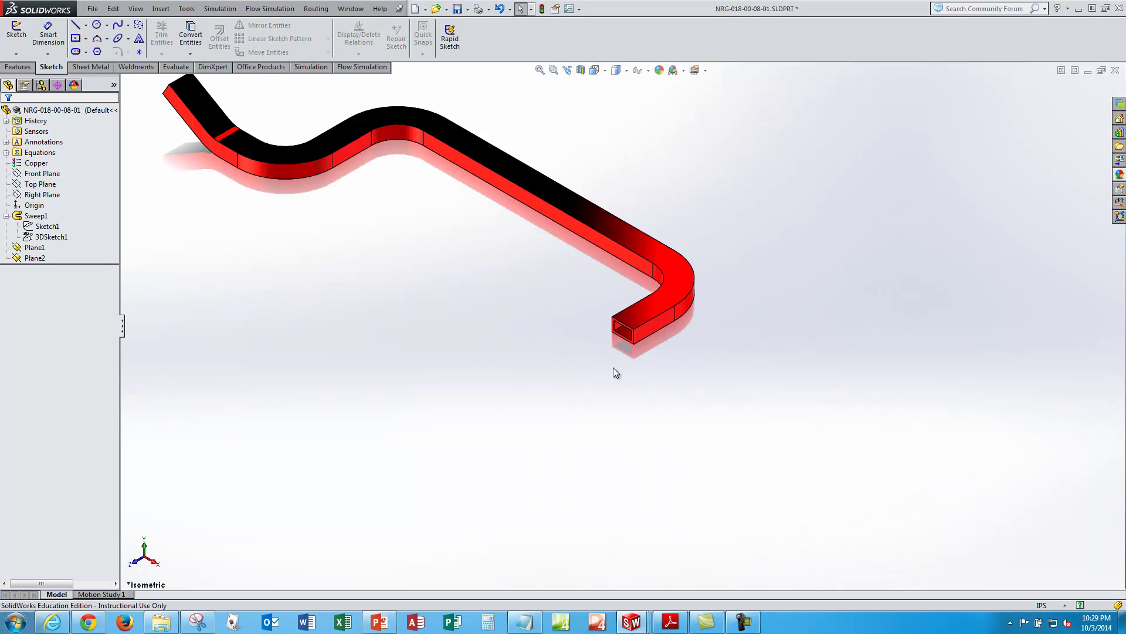
scroll(614, 368, down, 2)
scroll(550, 253, up, 2)
scroll(359, 104, down, 2)
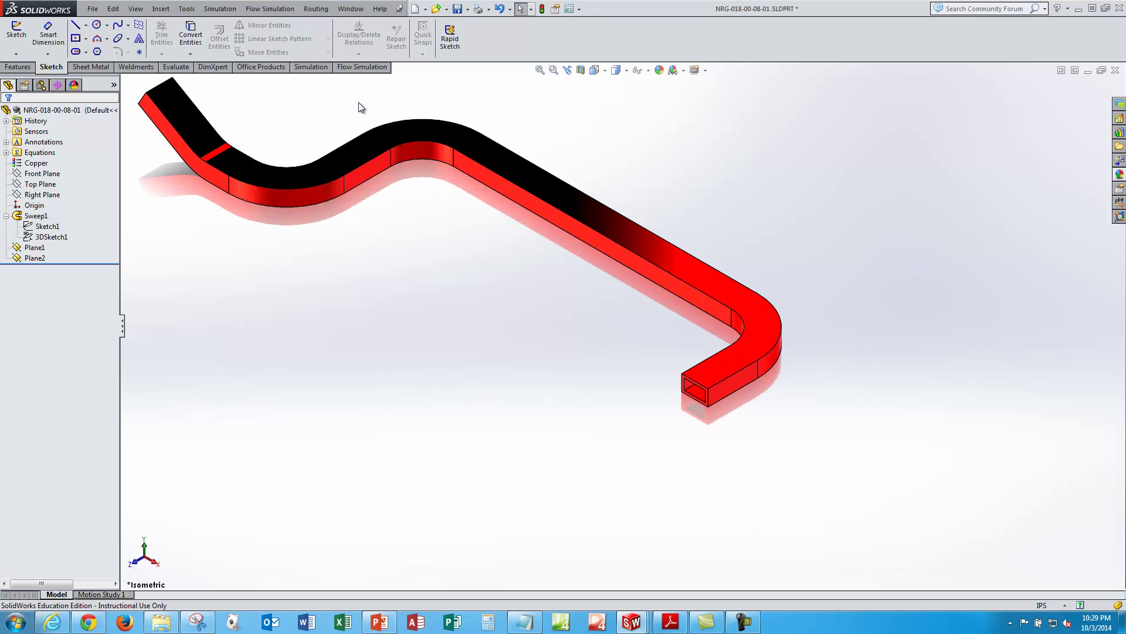
scroll(364, 94, down, 2)
key(ctrl+s)
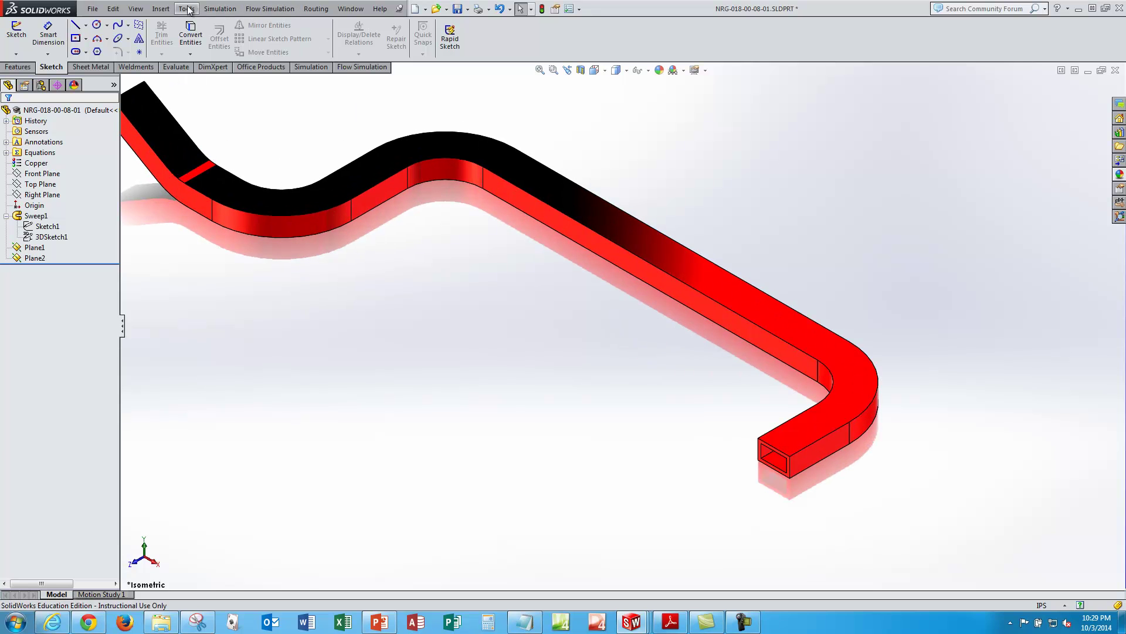
- Review the Sketch1 equations D1=C, D3=A, D4=B, D2=D in the equations manager
click(188, 8)
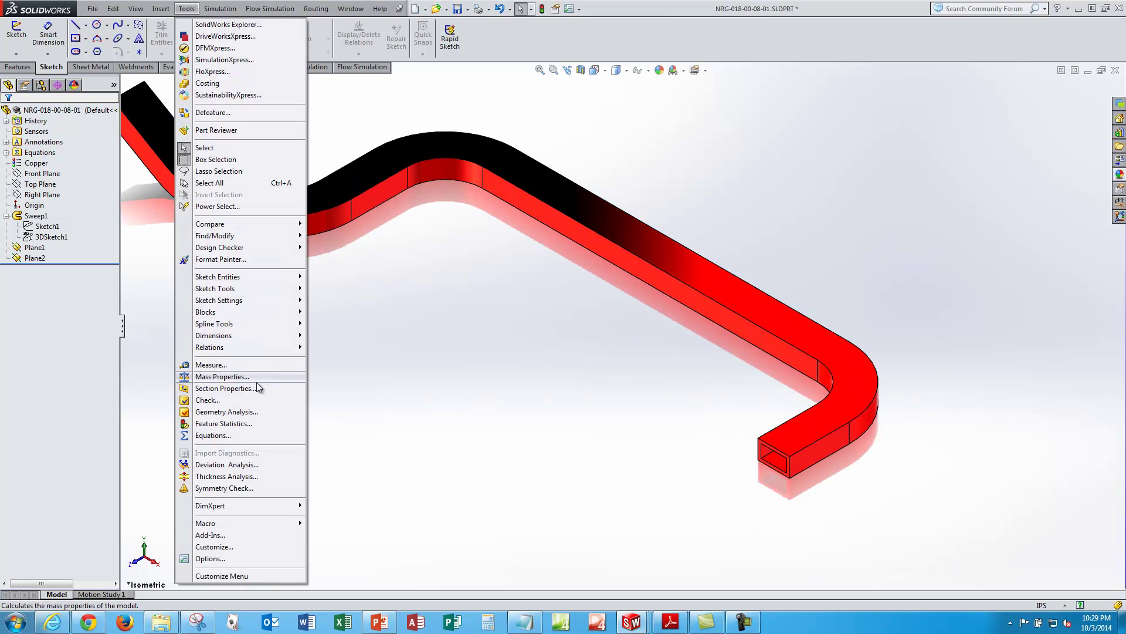
click(239, 440)
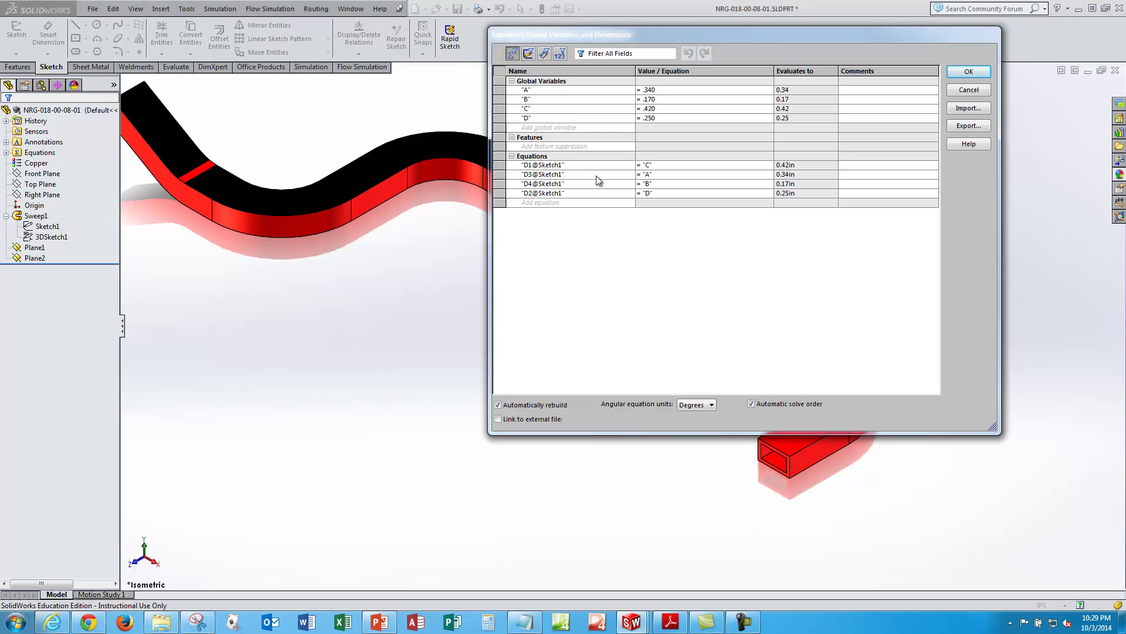
click(976, 74)
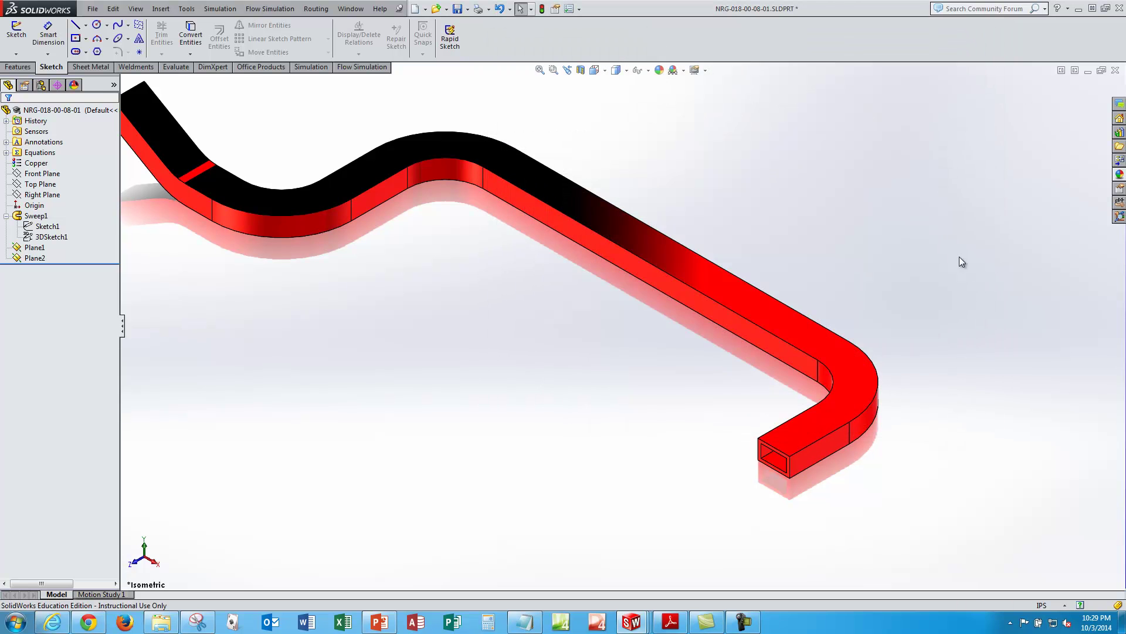
- Drive the R.710 bend dimension of the sweep path with =.5+"C"/2
click(46, 227)
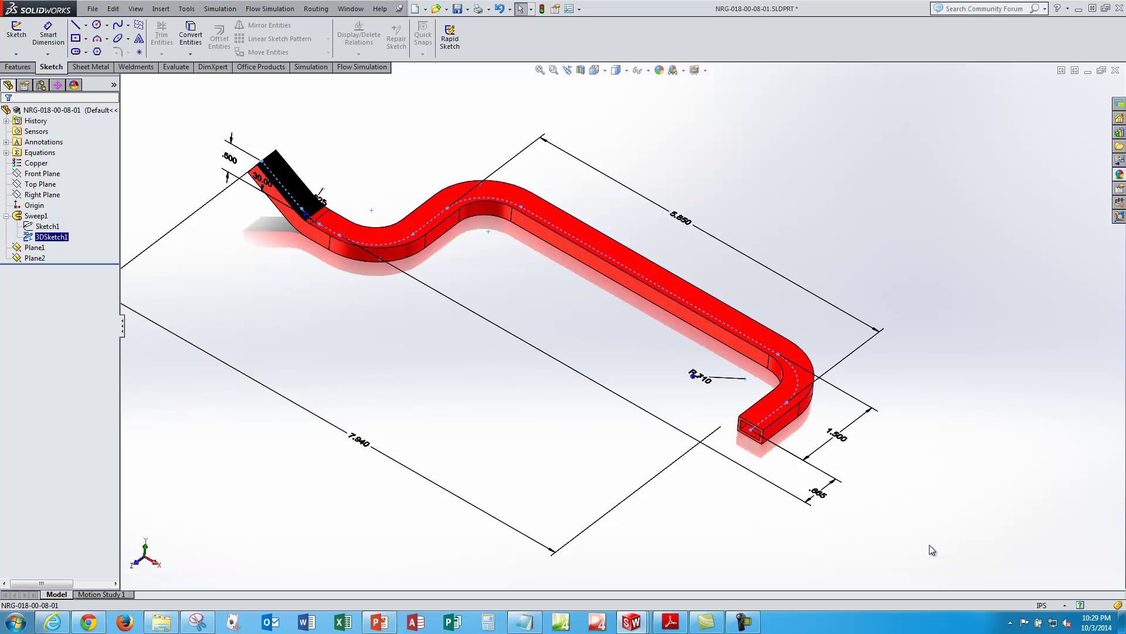
double_click(708, 384)
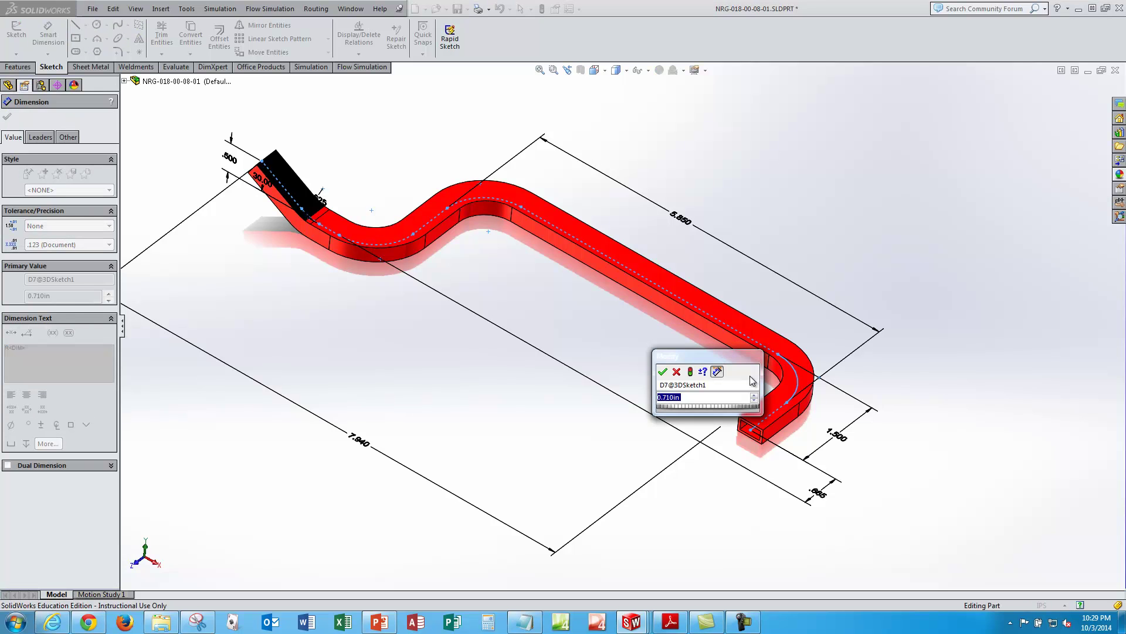
text(=)
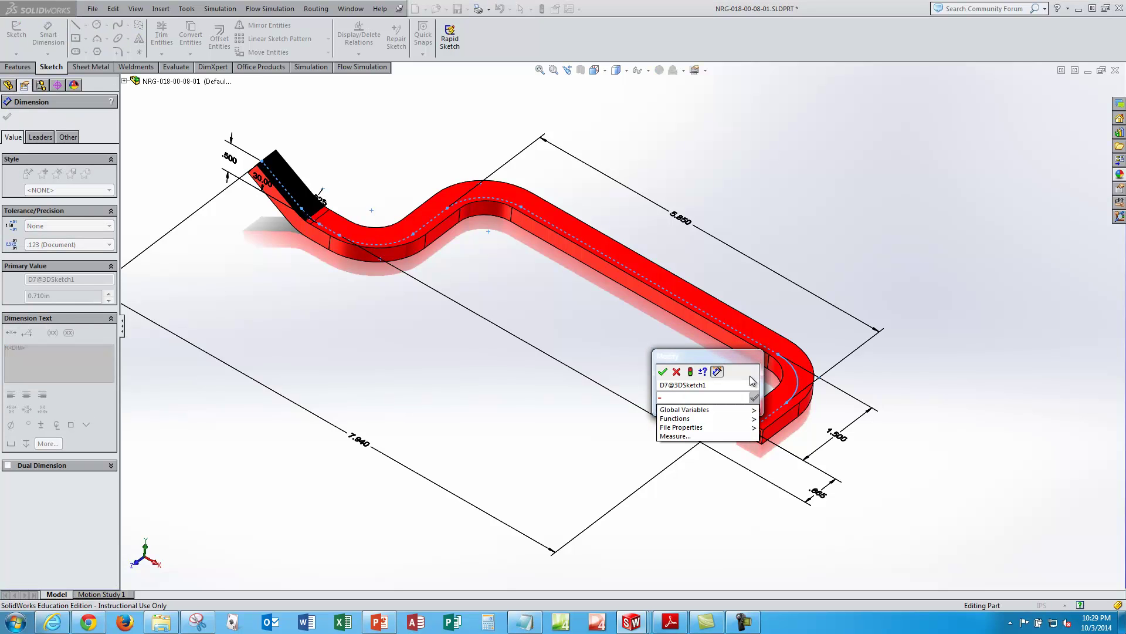
text(.5+"C)
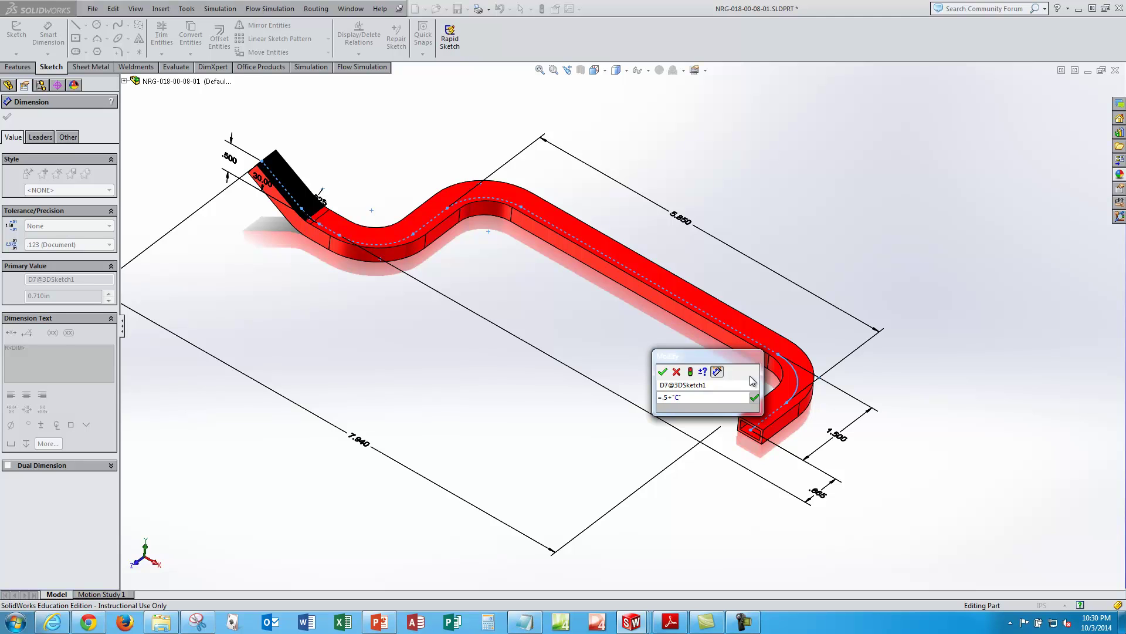
text(/2)
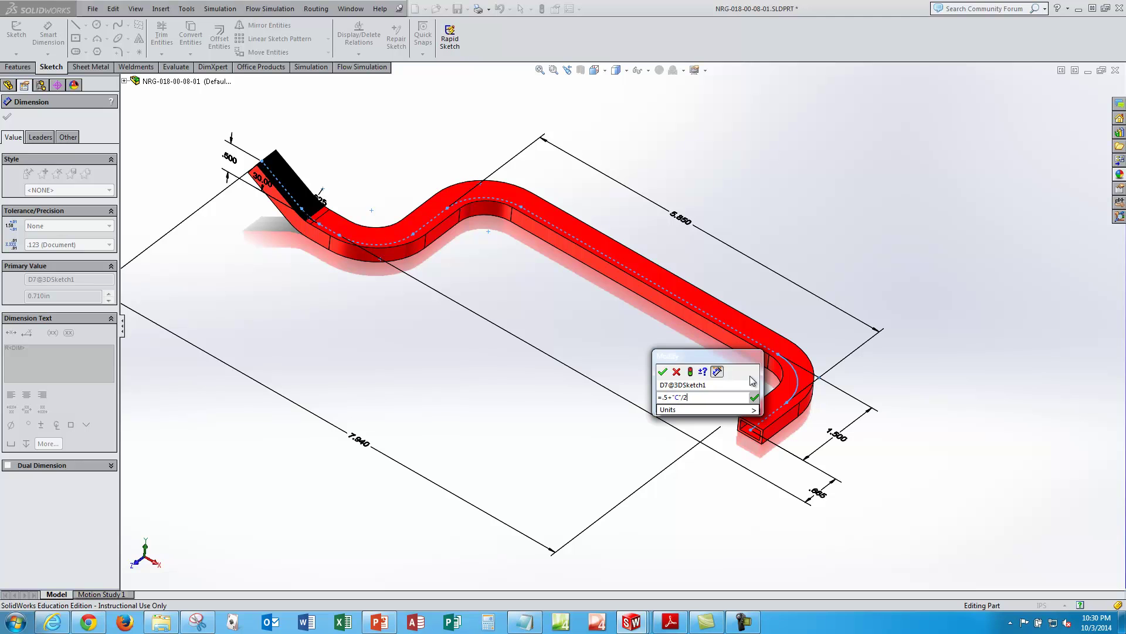
key(Return)
key(Return)
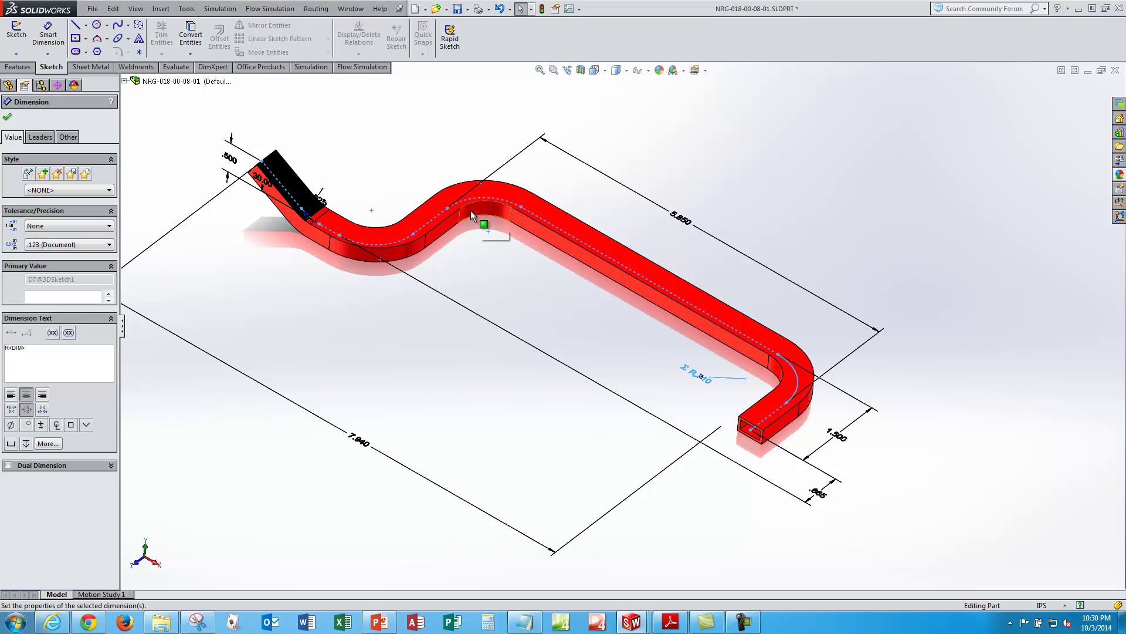
- Drive the second bend dimension with =.5+"D"/2 and exit the 3D sketch
double_click(322, 206)
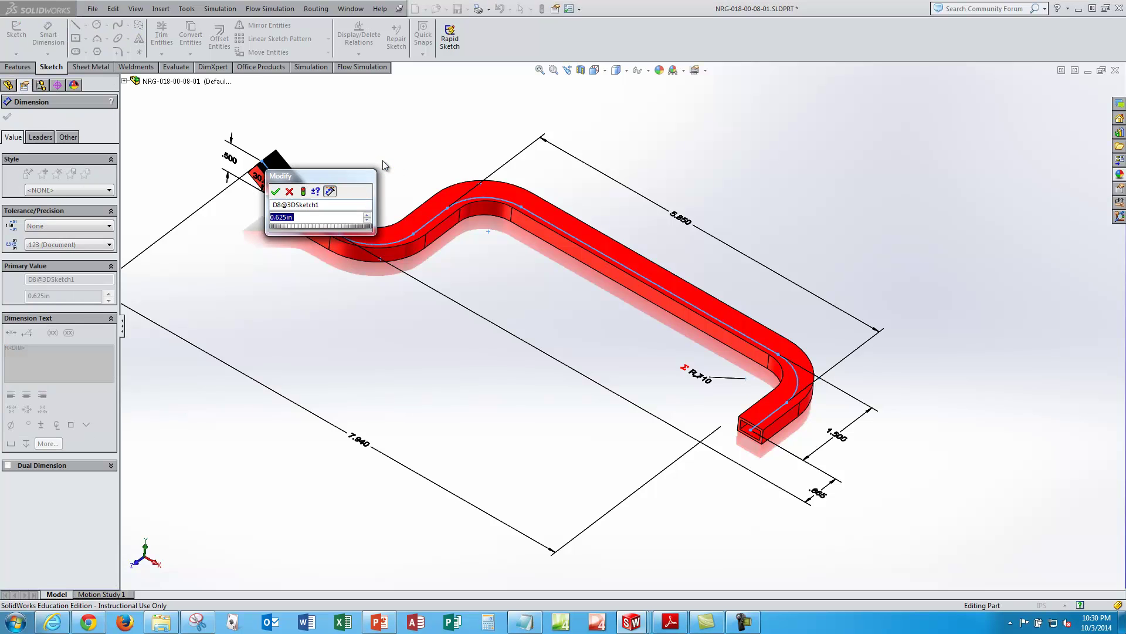
text(=.)
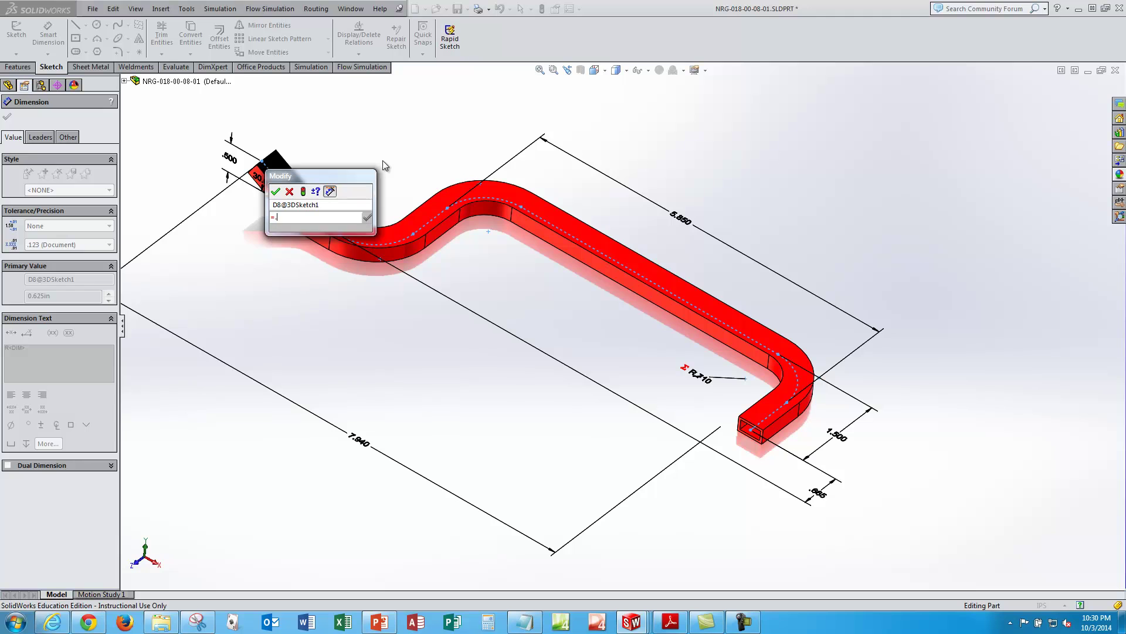
text(5+"d"/2)
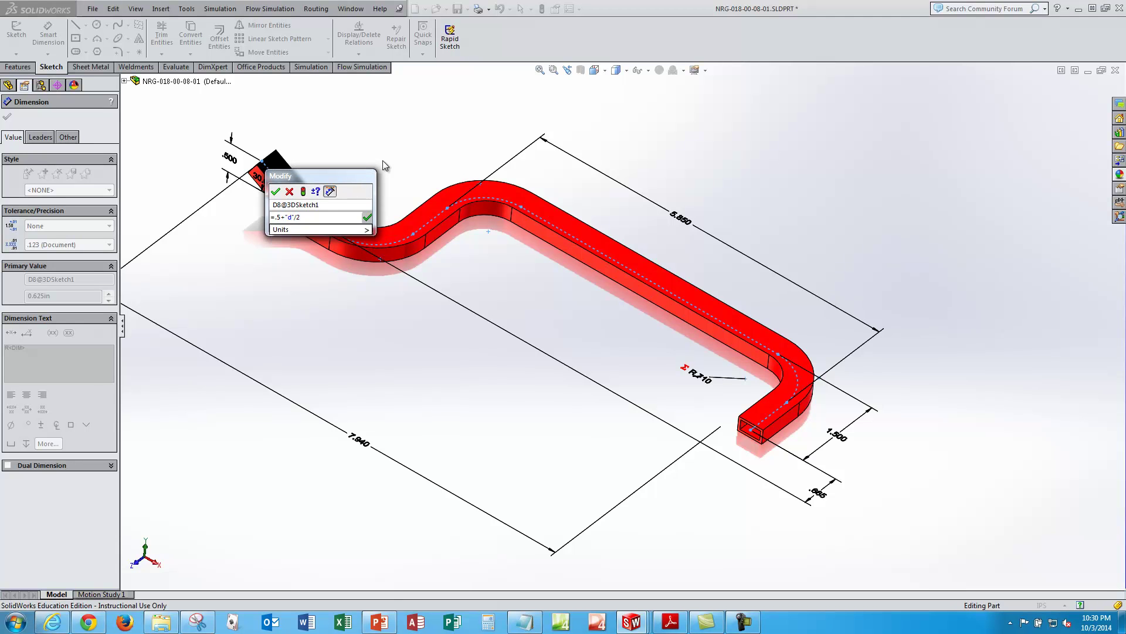
key(Return)
text(/2)
key(Return)
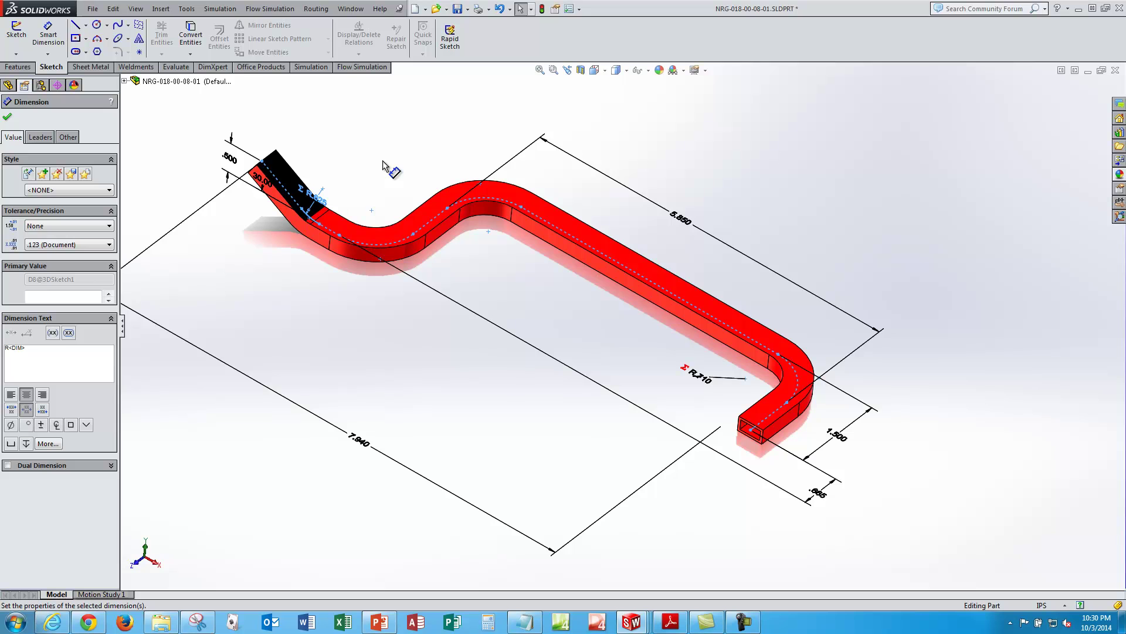
click(8, 117)
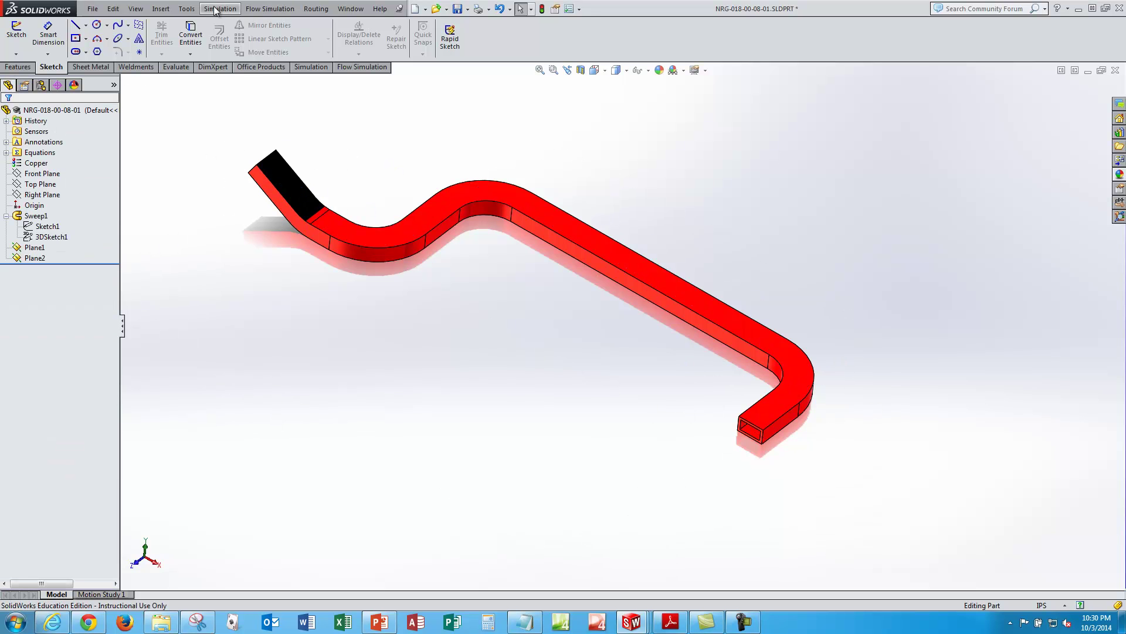
click(193, 10)
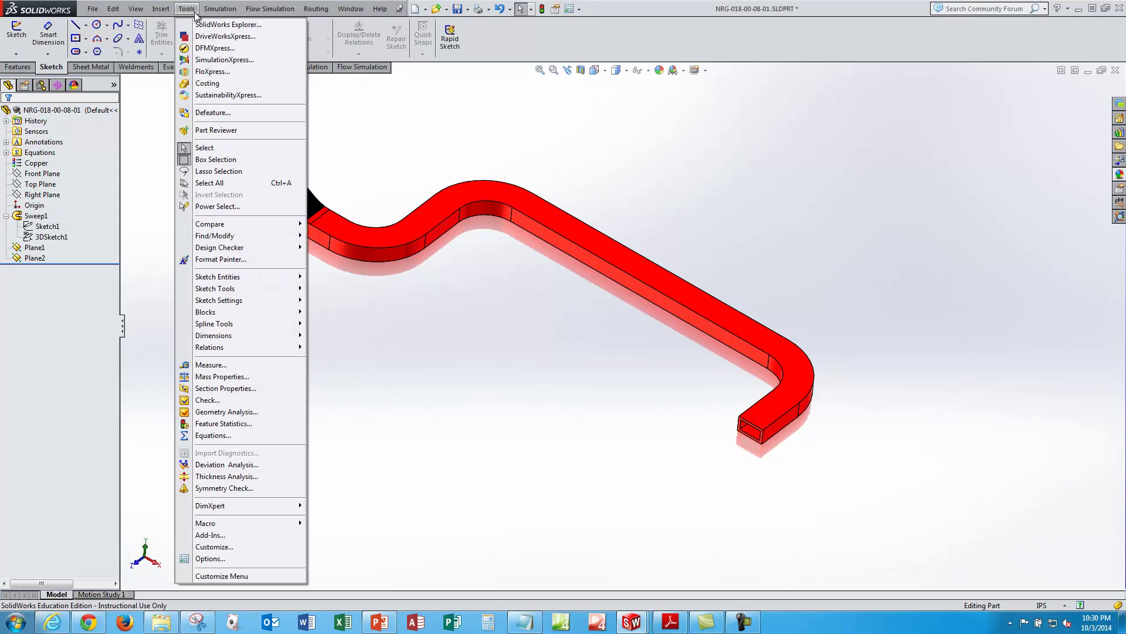
click(214, 435)
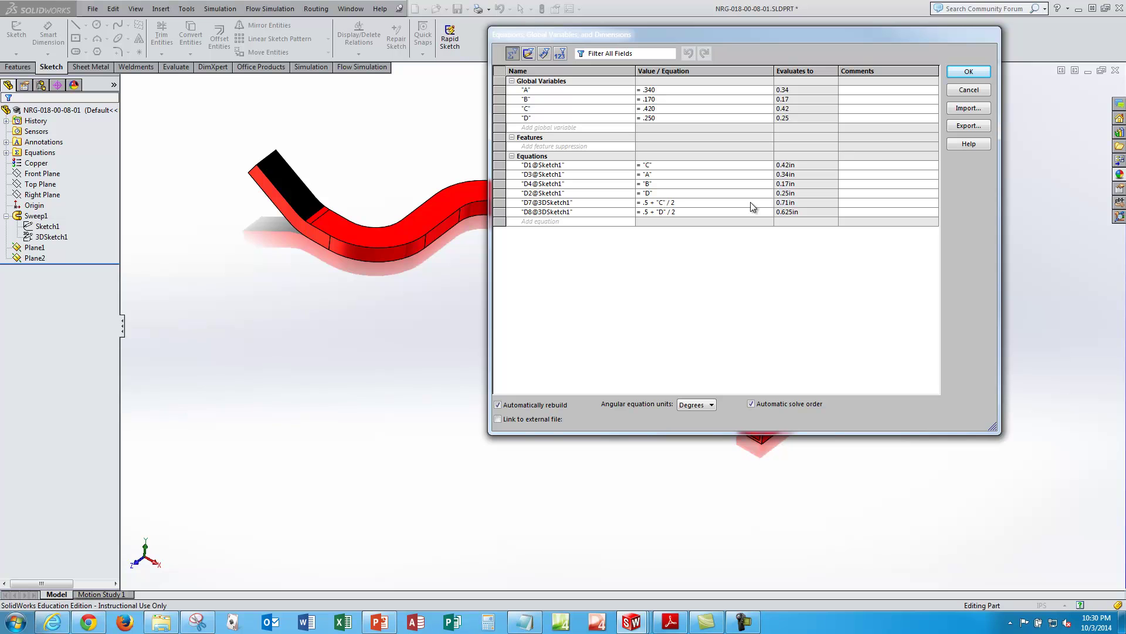
click(969, 73)
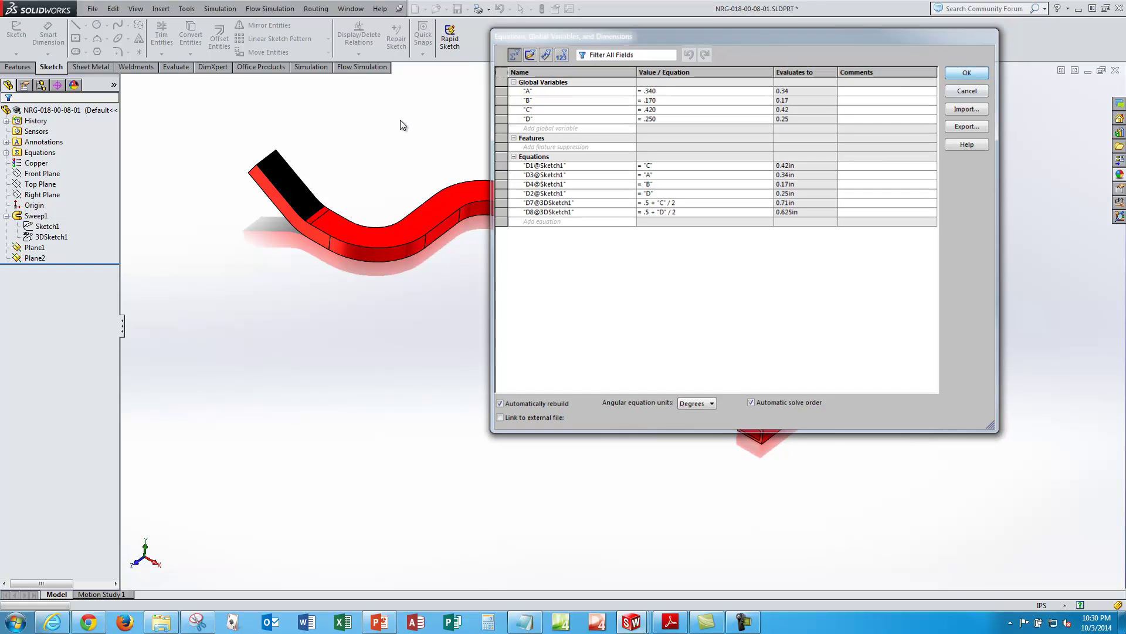
click(542, 10)
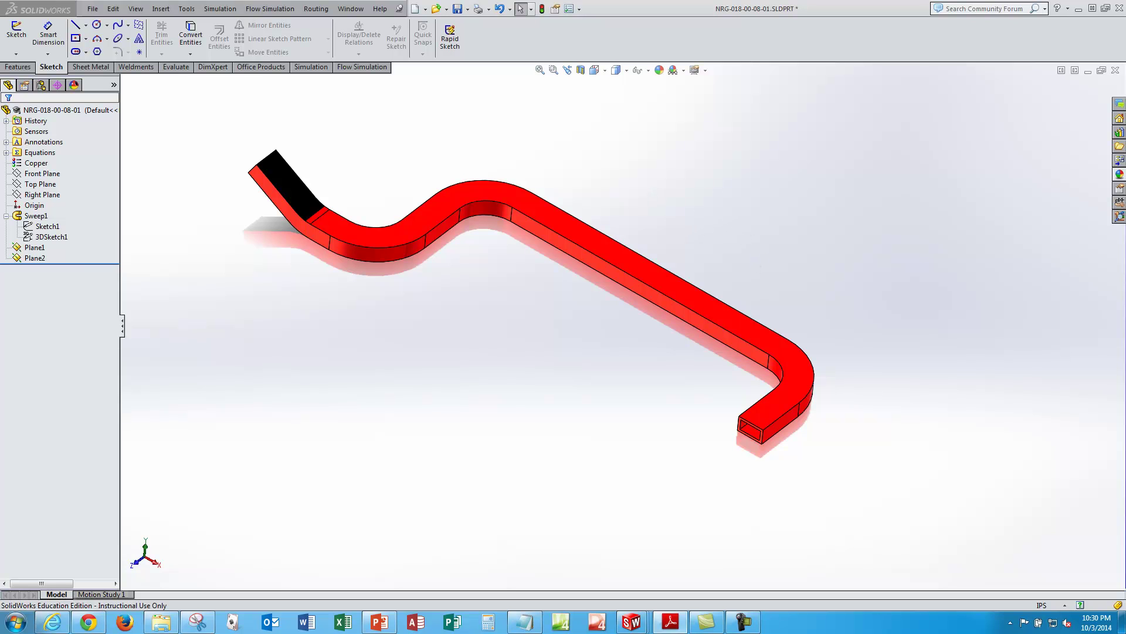
middle_drag(769, 267, 772, 251)
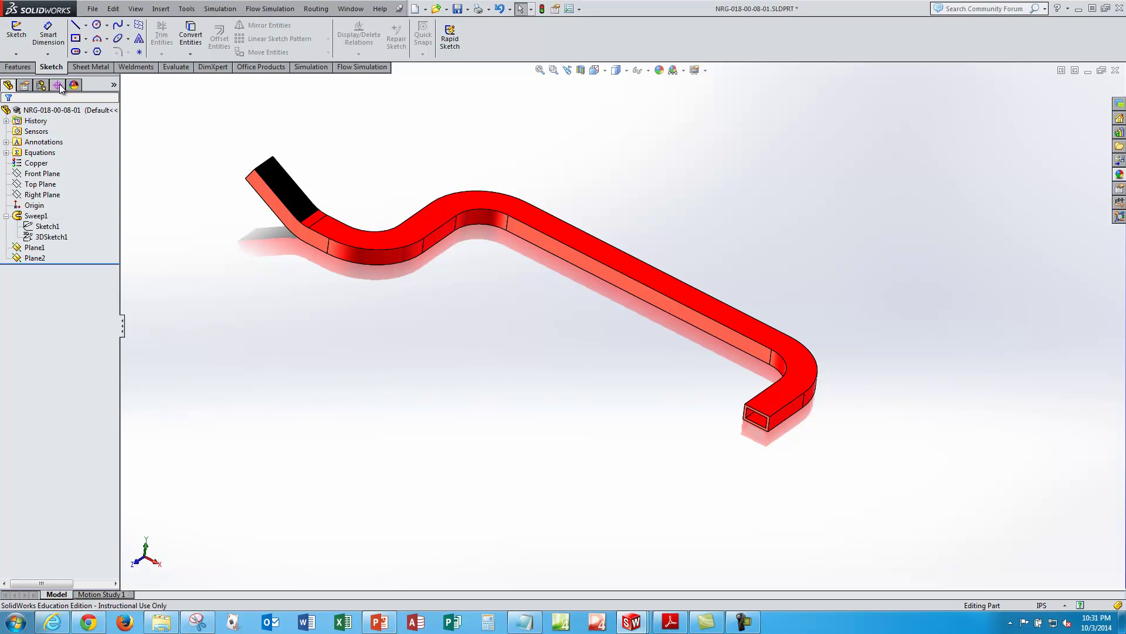
- From the ConfigurationManager, insert a Design Table with a Blank source
click(42, 87)
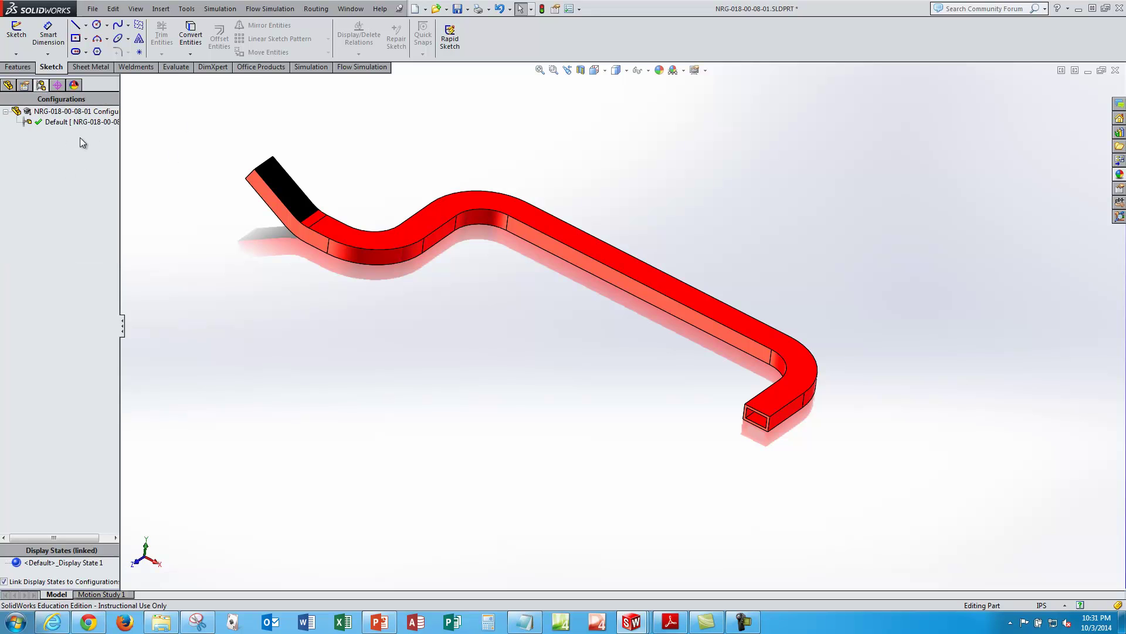
click(165, 9)
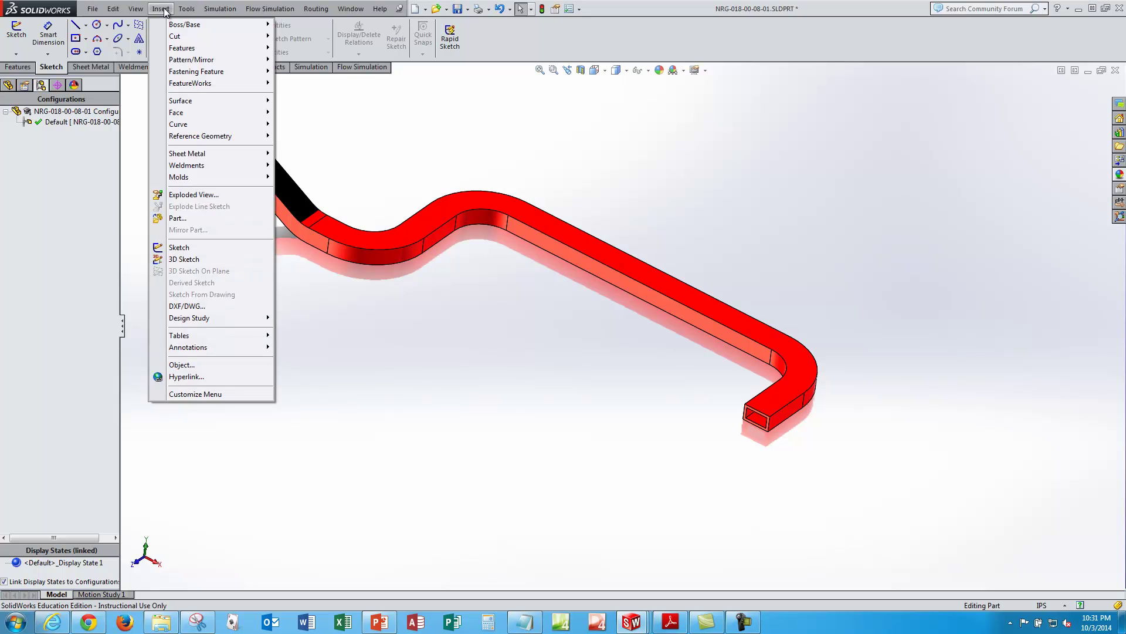
mouse_move(227, 338)
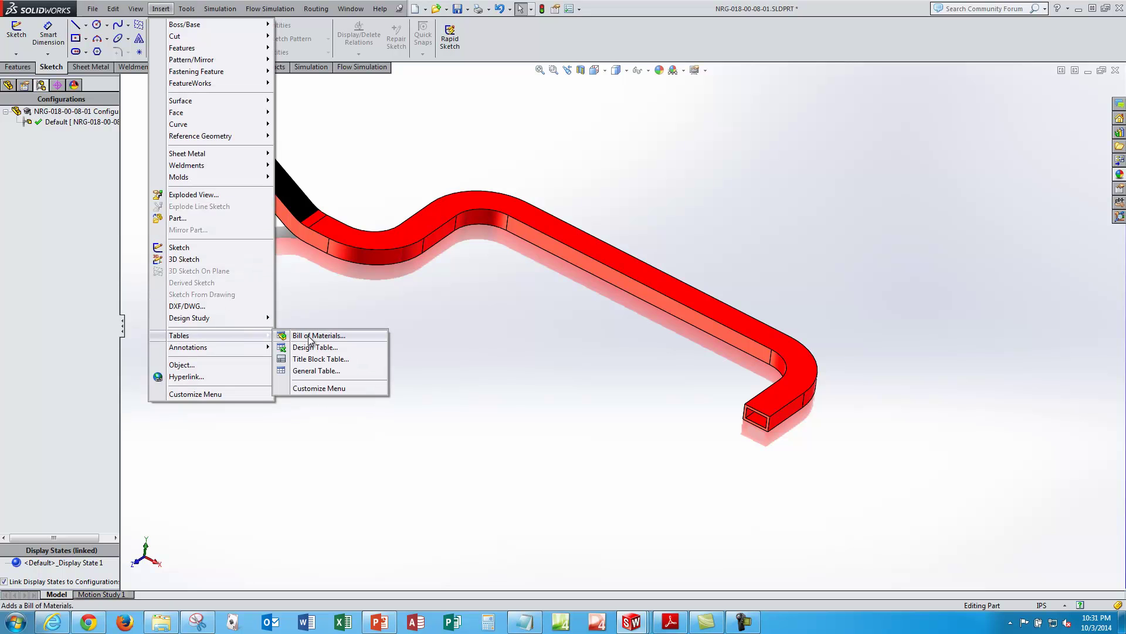
click(326, 347)
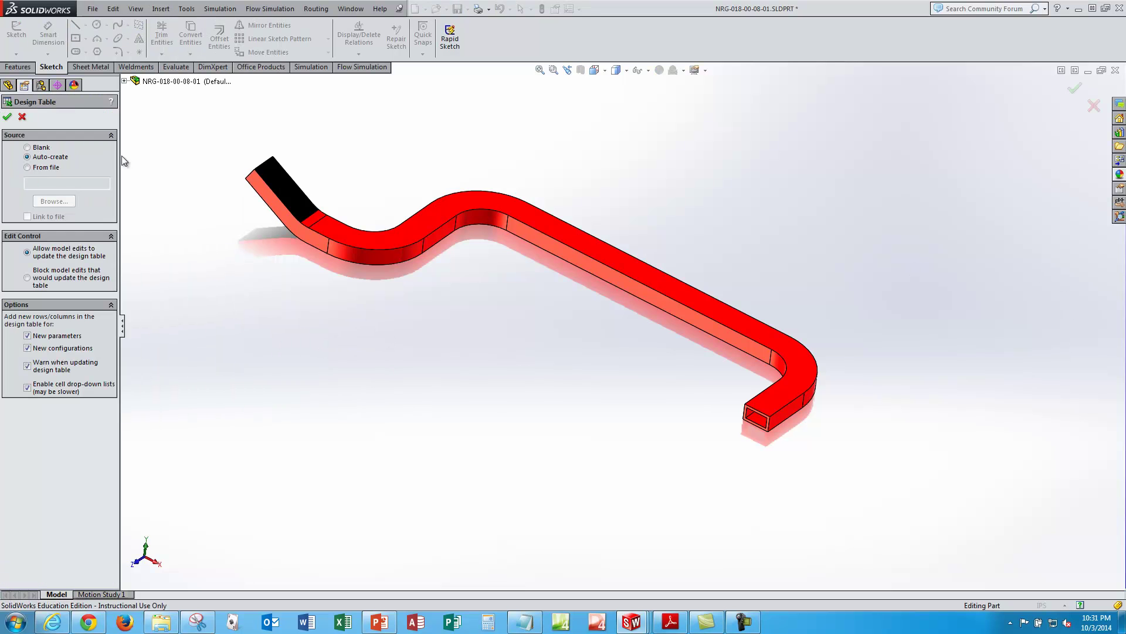
click(45, 148)
click(7, 117)
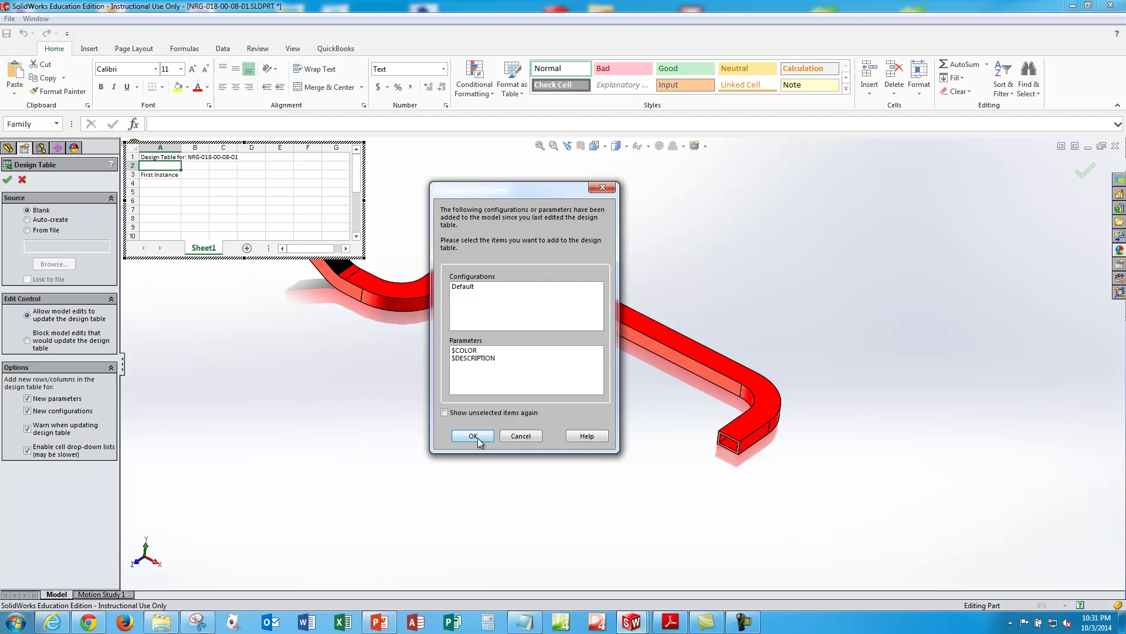
- Rename 'First Instance' in cell A3 to NRG-018-00-08-01-WR-42 and autofit column A
click(473, 436)
click(202, 166)
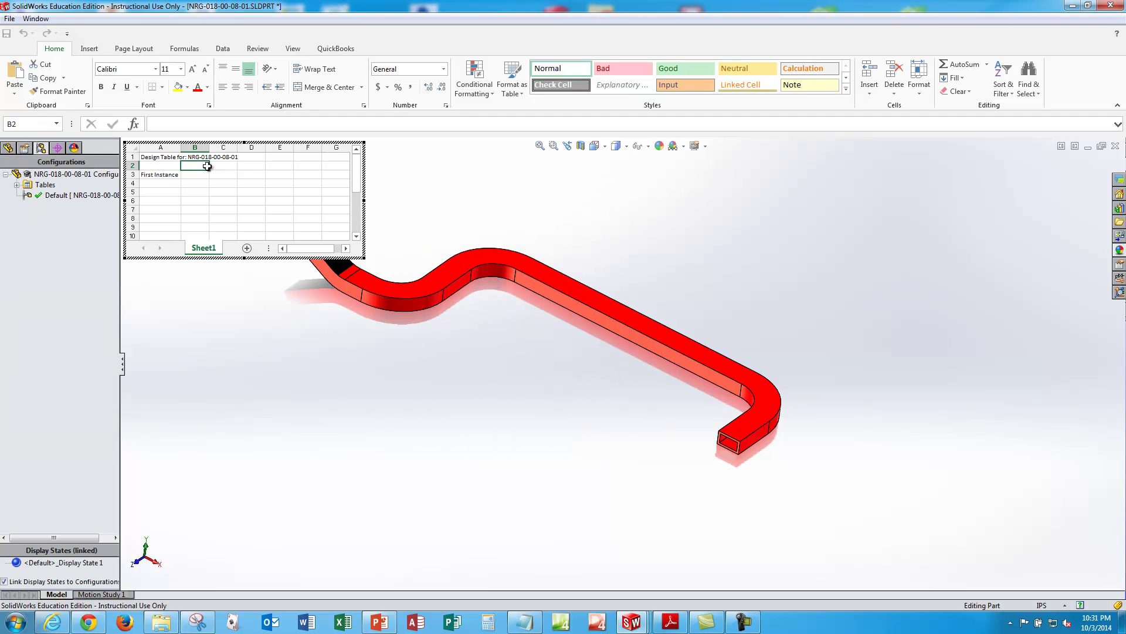
click(165, 174)
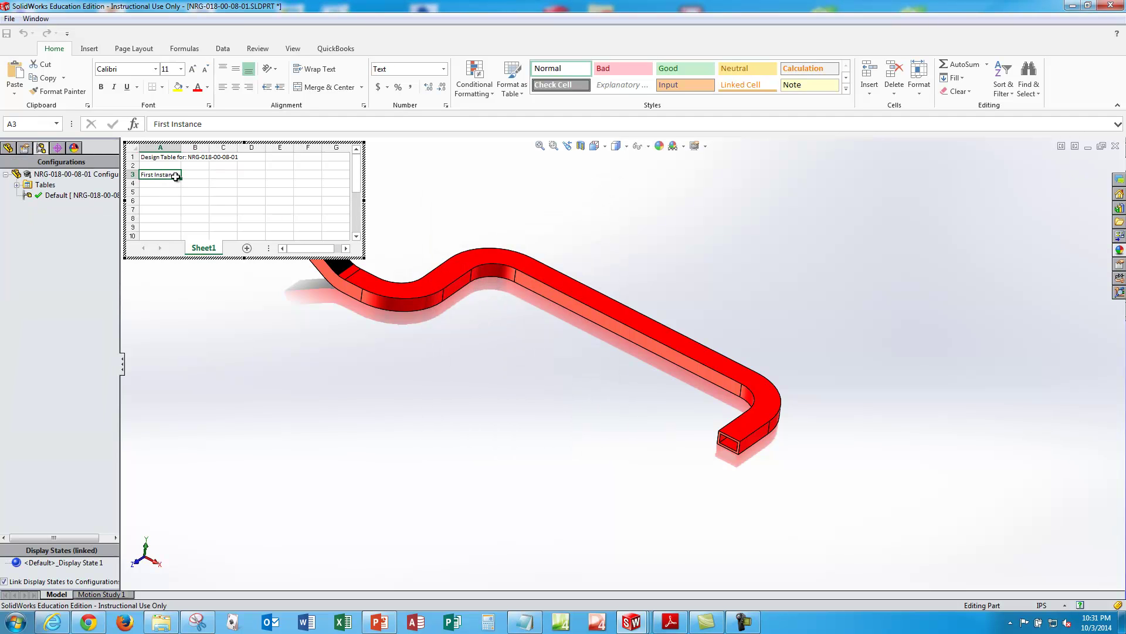
drag(203, 123, 151, 124)
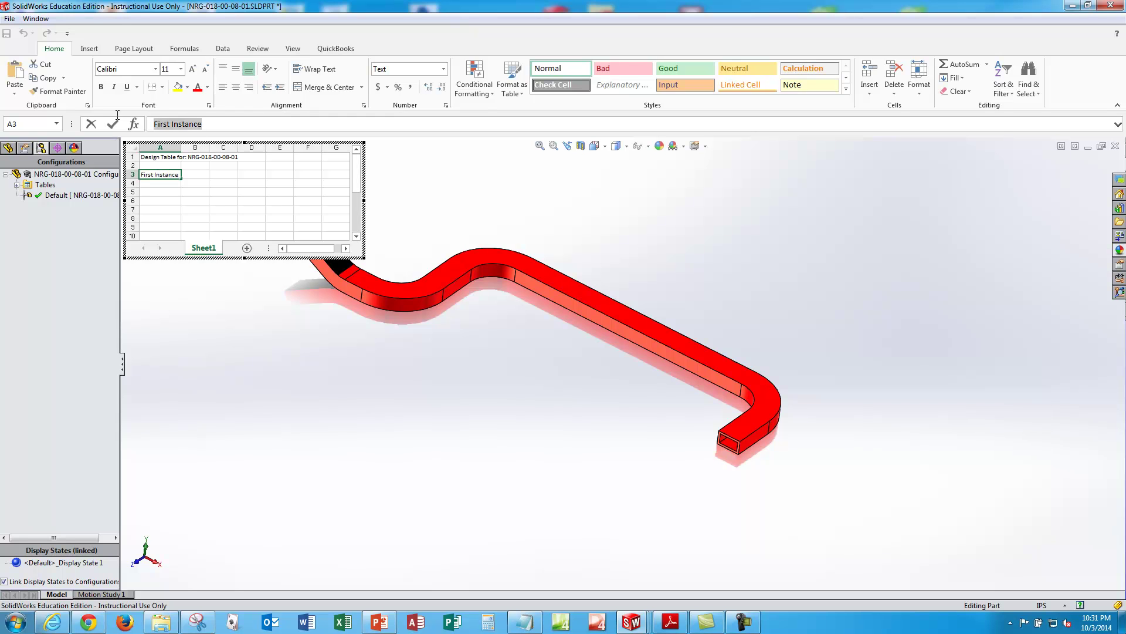
text(nrg)
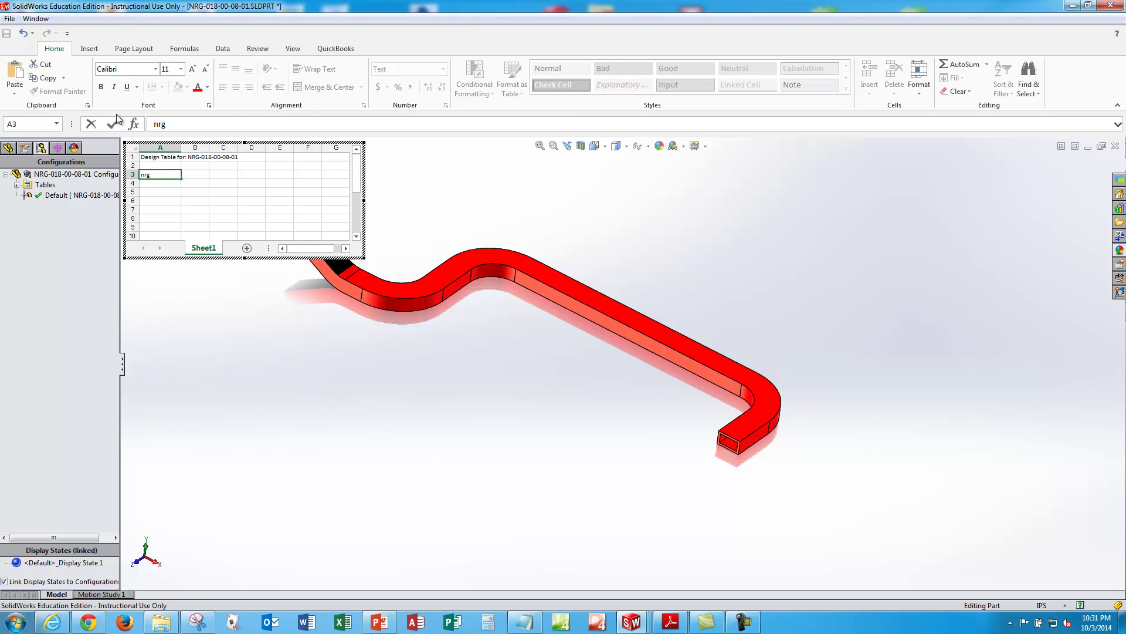
key(BackSpace)
key(BackSpace)
key(BackSpace)
text(NRG-018-00-08-01-WR-42)
key(Return)
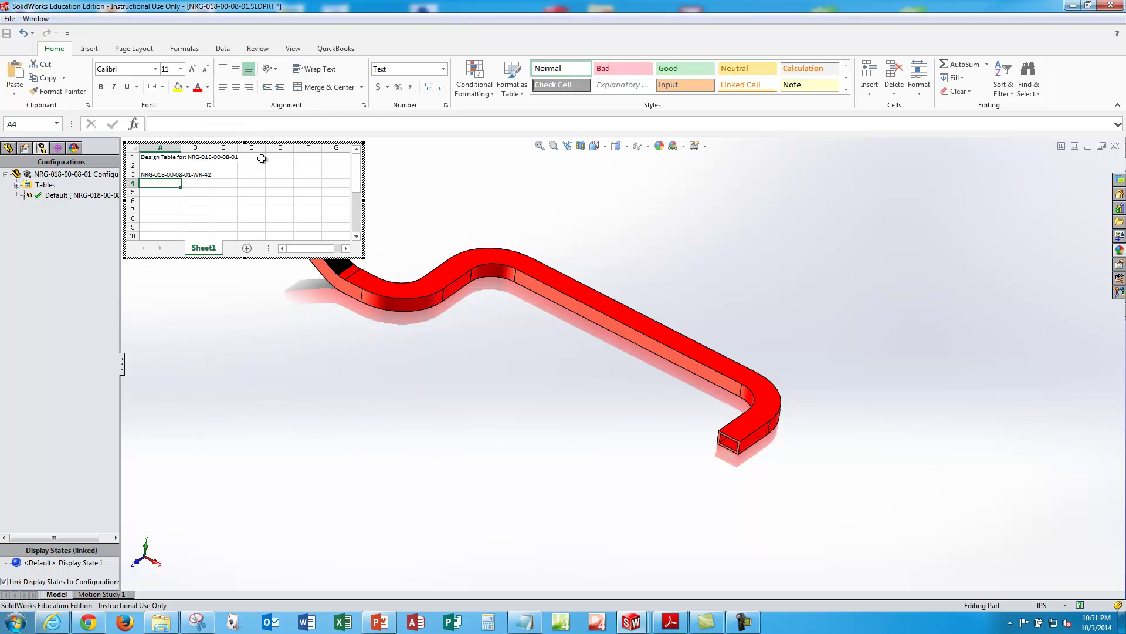
double_click(181, 147)
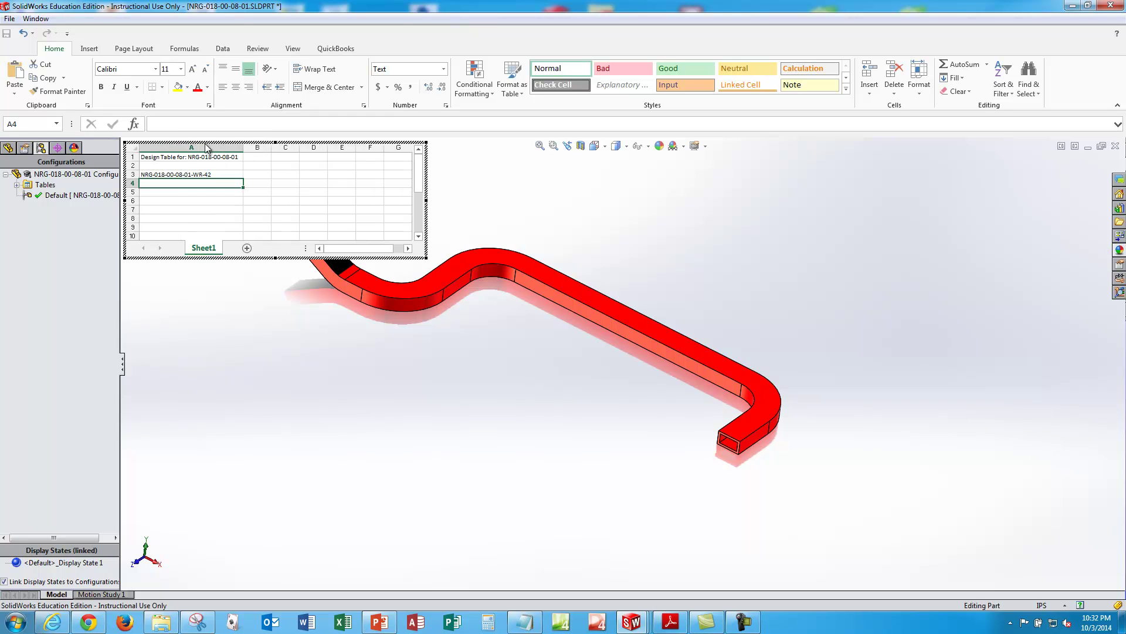
- Enter the header $VALUE@A@equations in design-table cell B2
click(265, 165)
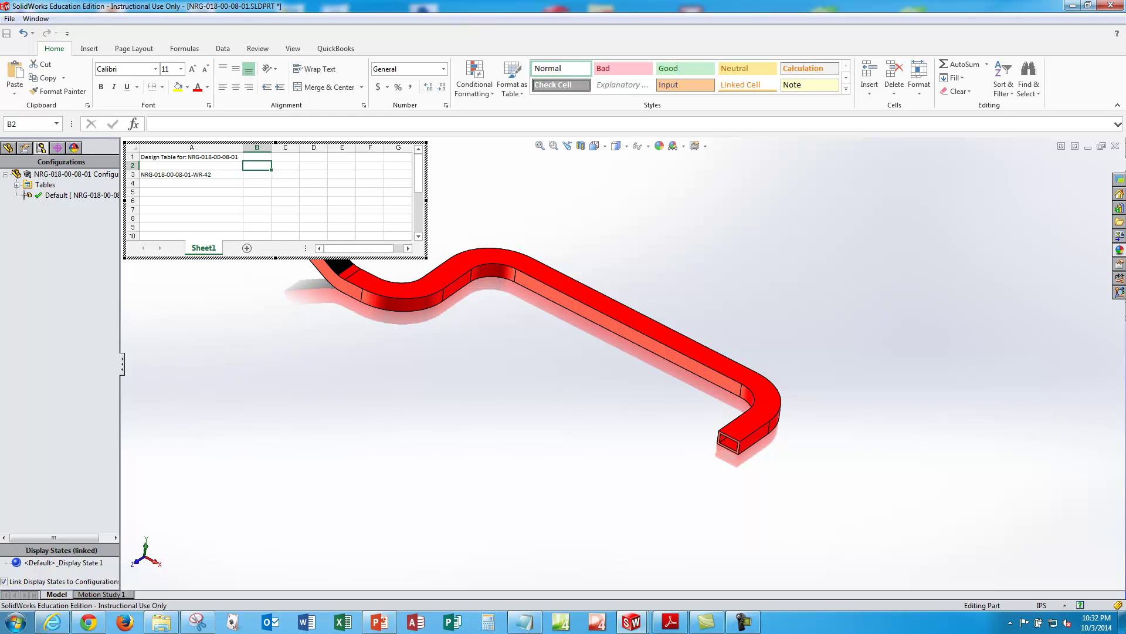
key(F2)
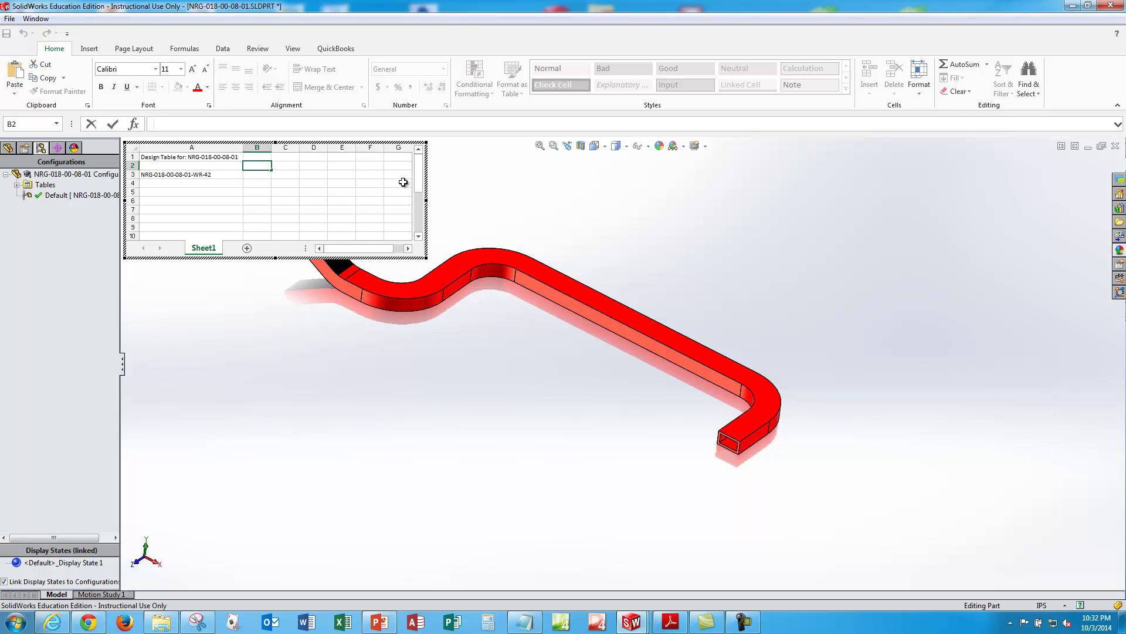
text($value)
key(BackSpace)
key(BackSpace)
key(BackSpace)
key(BackSpace)
key(BackSpace)
text(VALUE)
text(@A@equations)
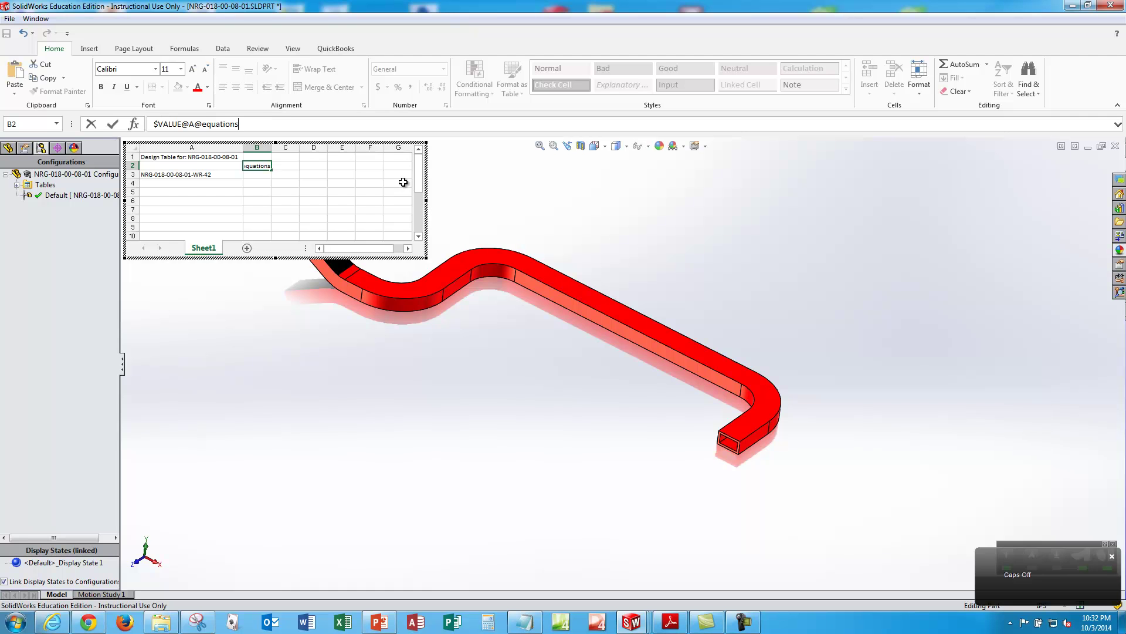
key(Return)
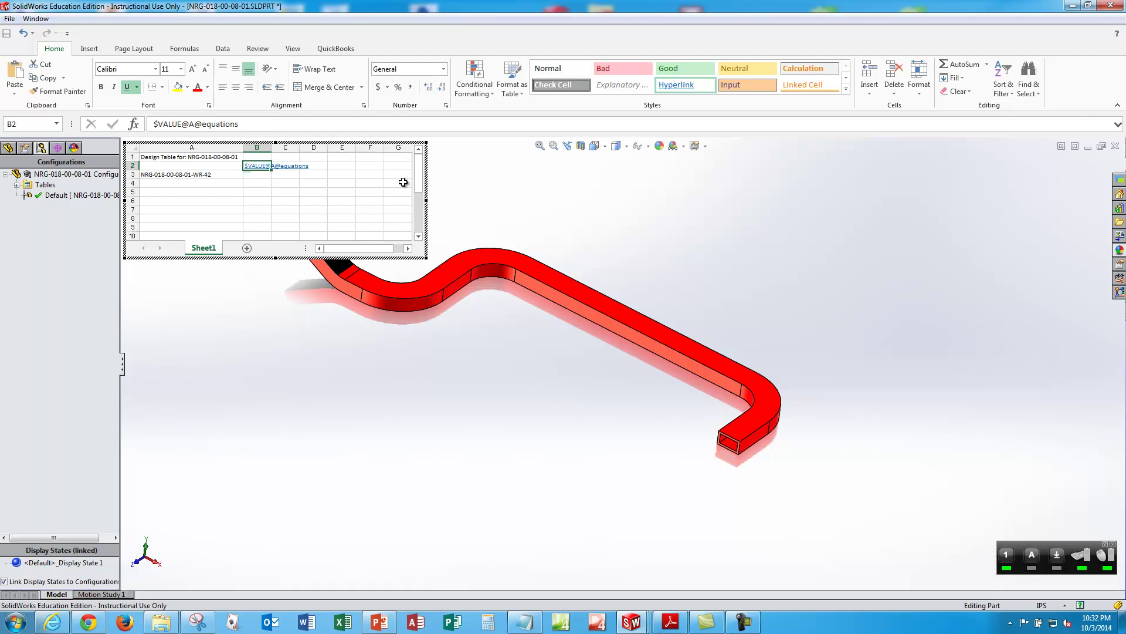
right_click(253, 169)
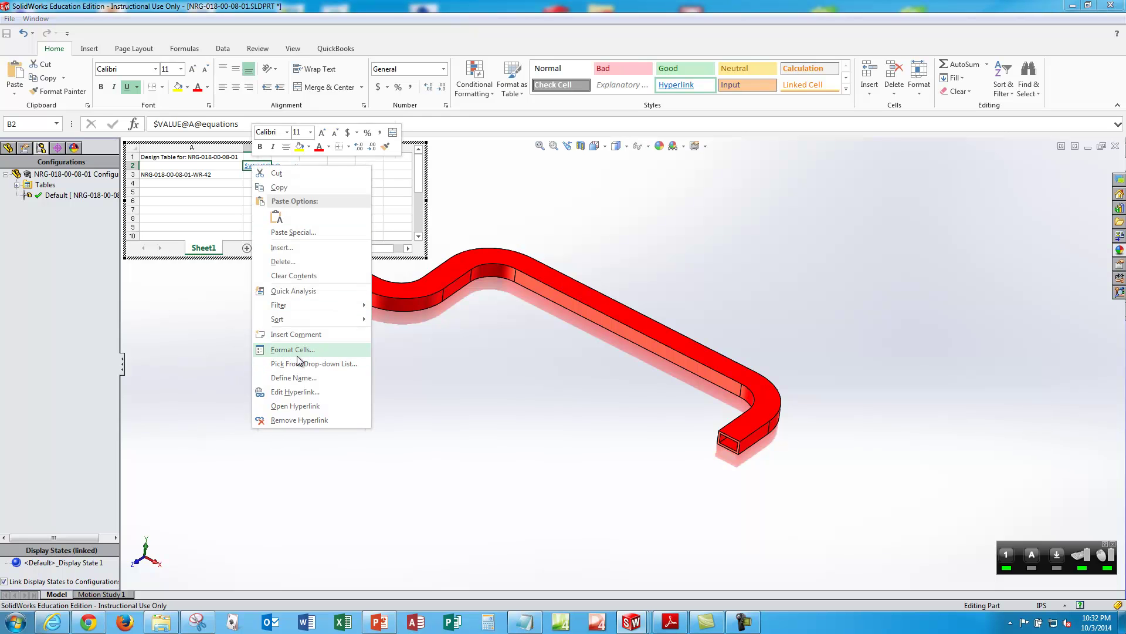
- Rotate cell B2's text orientation to 90 degrees in Format Cells > Alignment
key(Escape)
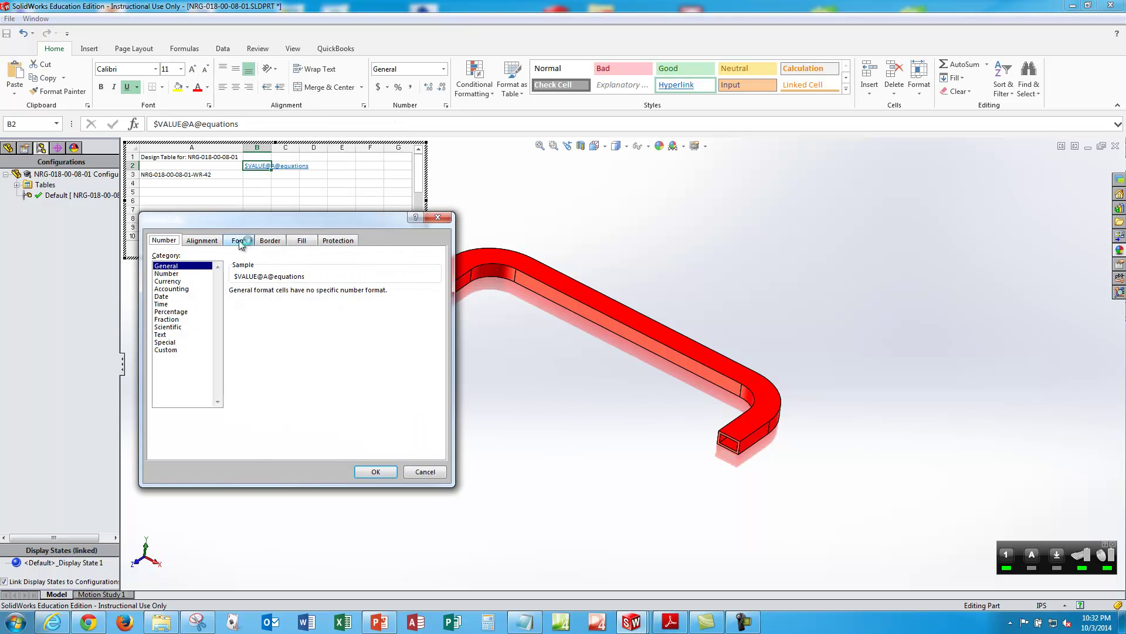
click(203, 240)
click(411, 272)
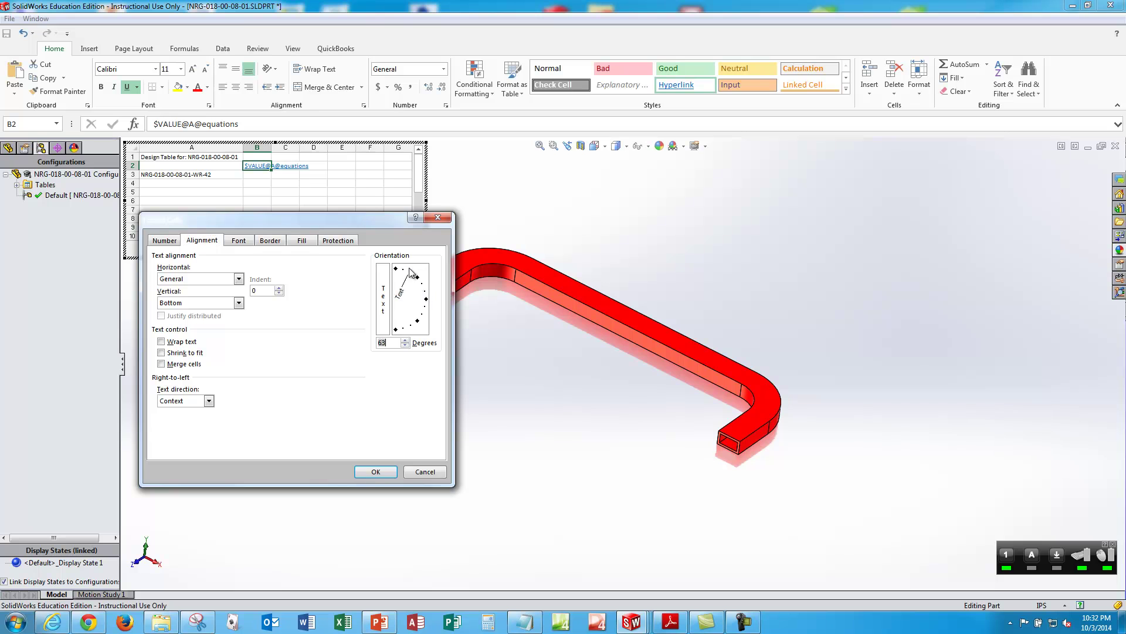
drag(410, 272, 397, 268)
click(375, 471)
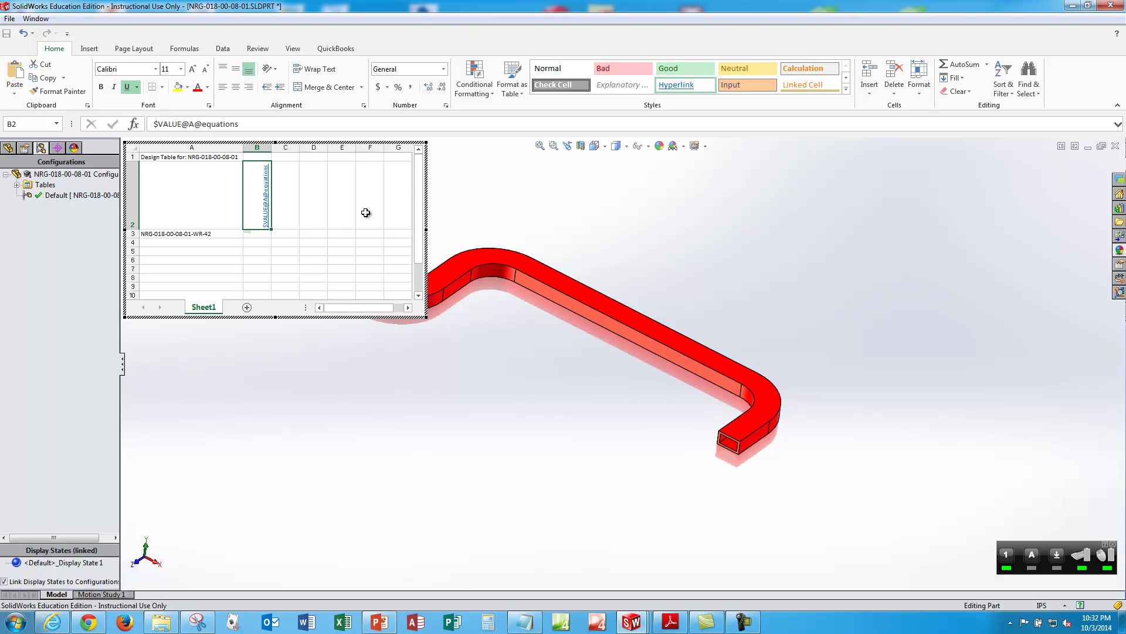
- Copy the vertical $VALUE@A@equations header from B2 into cells C2, D2 and E2
key(ctrl+z)
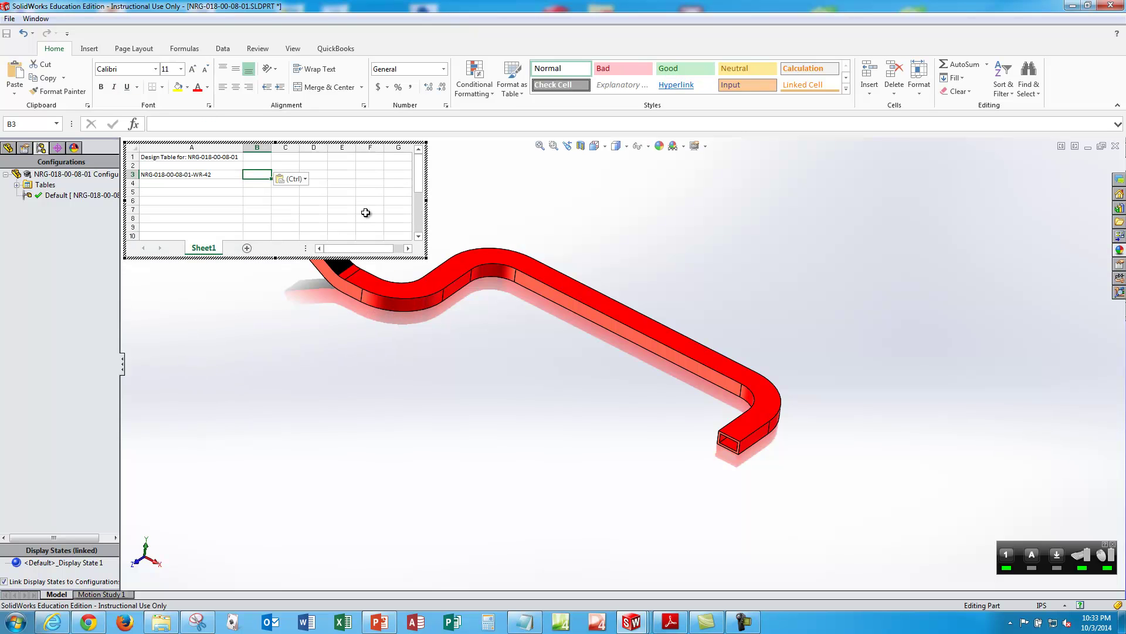
key(ctrl+z)
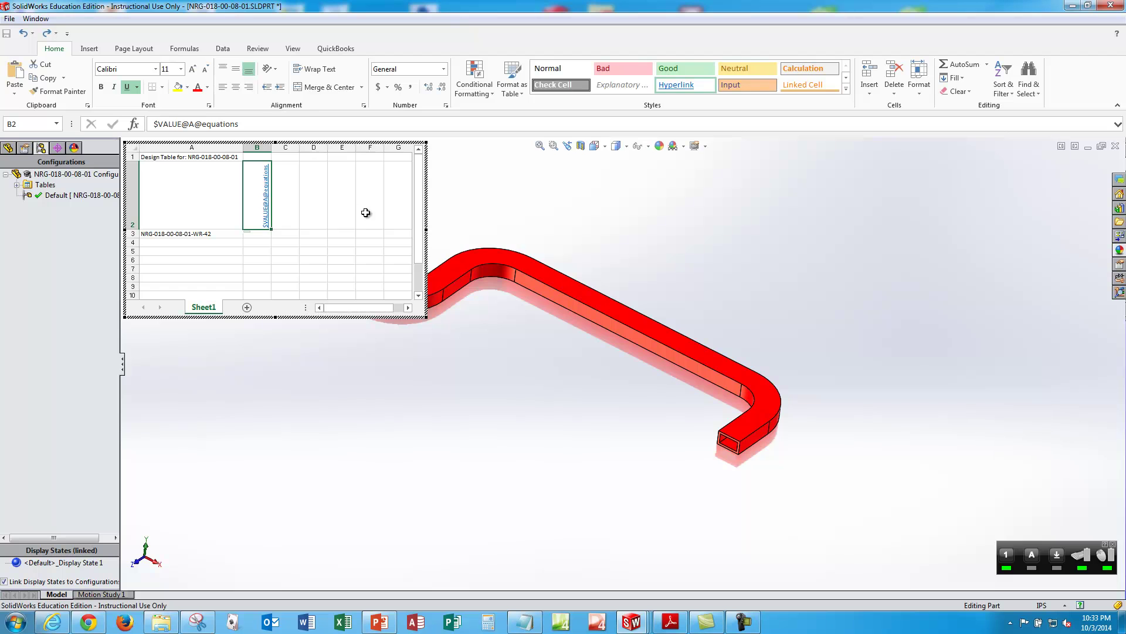
key(ctrl+c)
key(Right)
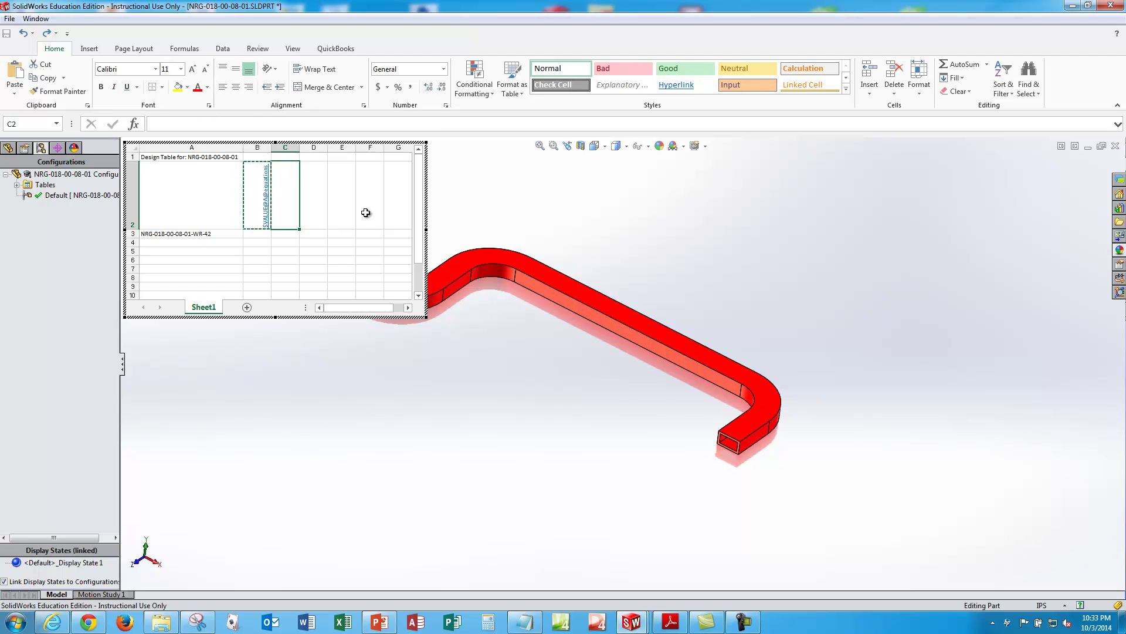
key(ctrl+v)
key(Right)
key(ctrl+v)
key(Right)
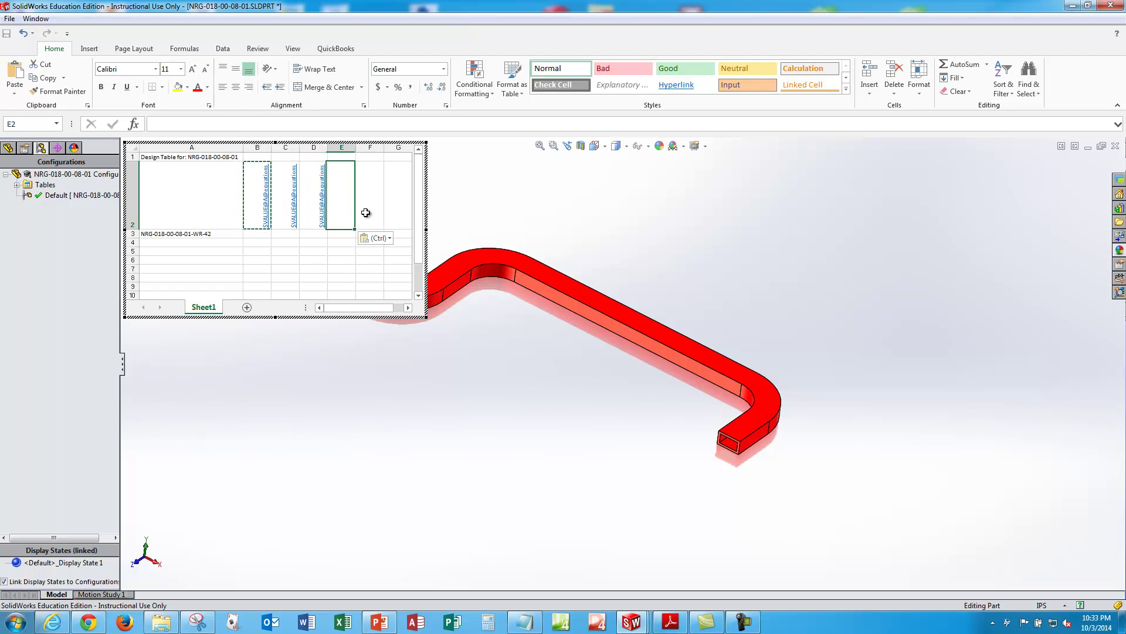
key(ctrl+v)
key(Escape)
key(Left)
key(Left)
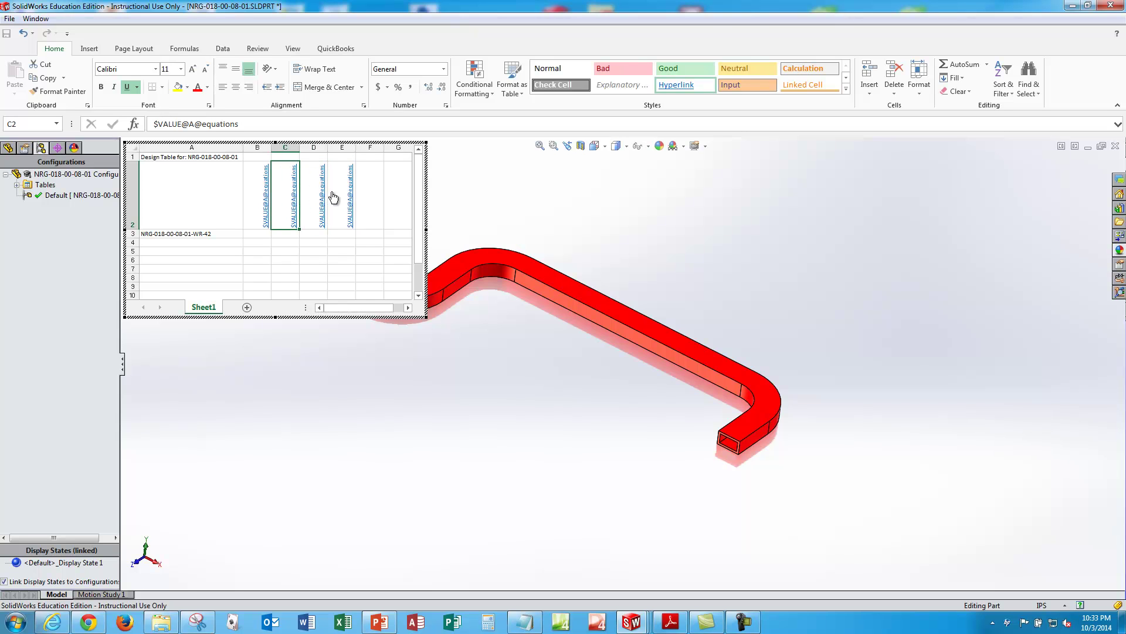
- Change the C2 header to $VALUE@B@equations
click(202, 124)
key(BackSpace)
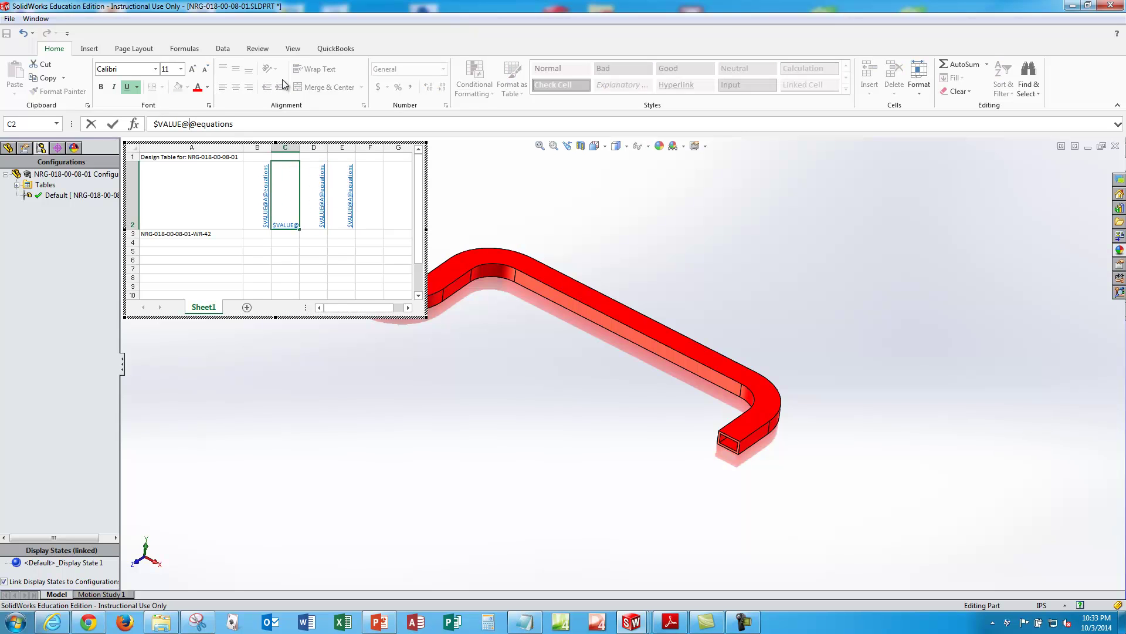
text(b)
key(BackSpace)
key(Caps_Lock)
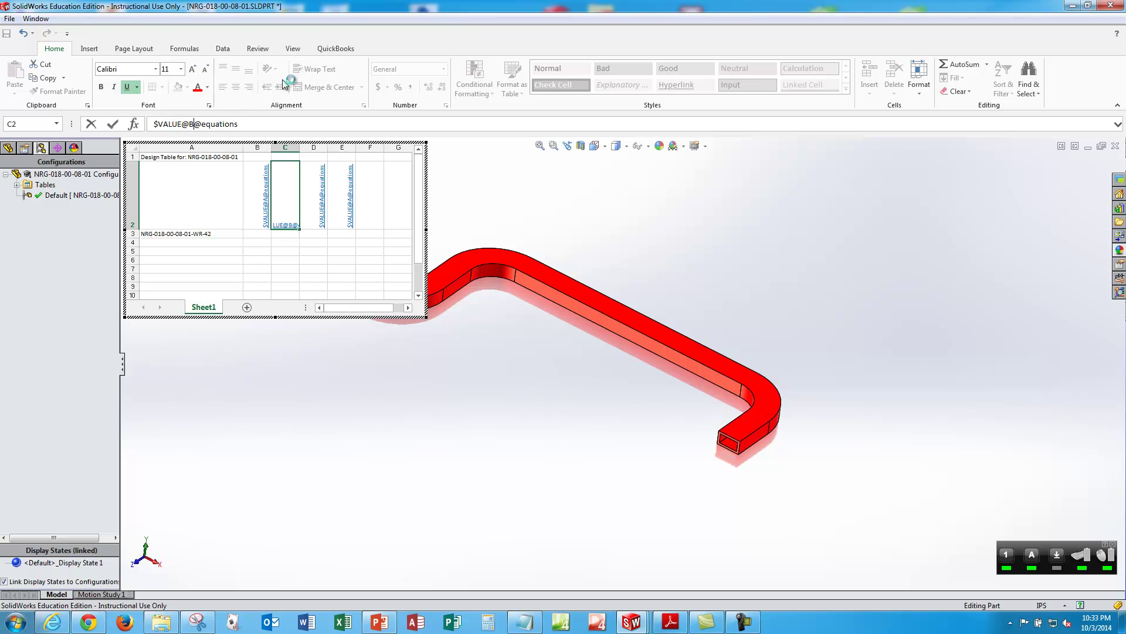
text(B)
key(Tab)
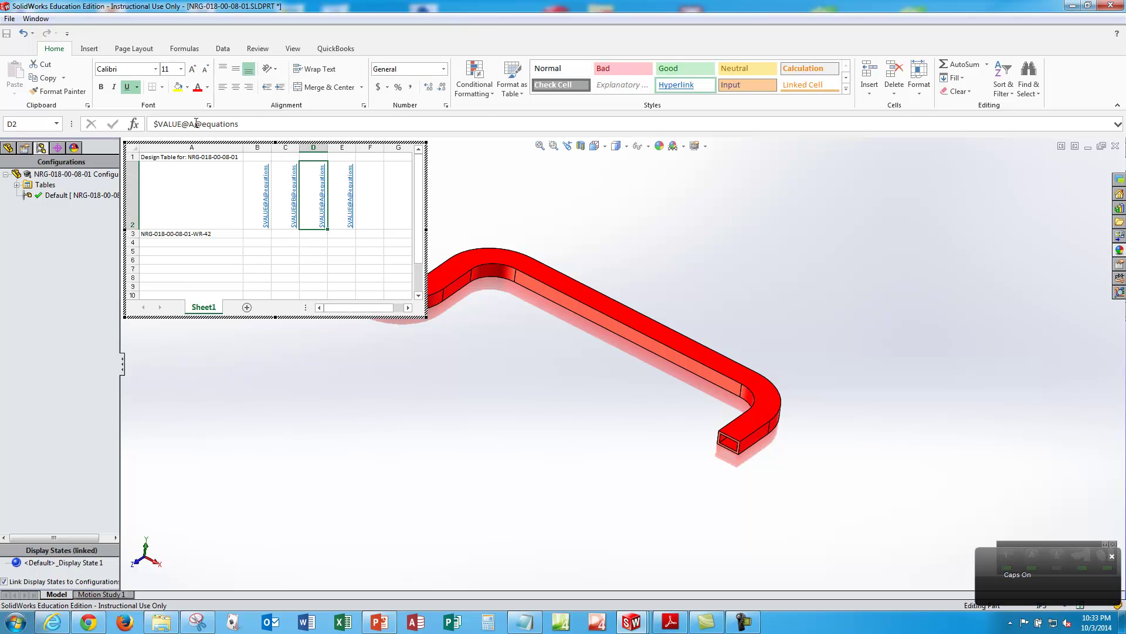
- Change the D2 and E2 headers to $VALUE@C@equations and $VALUE@D@equations
click(195, 124)
key(BackSpace)
text(C)
key(Tab)
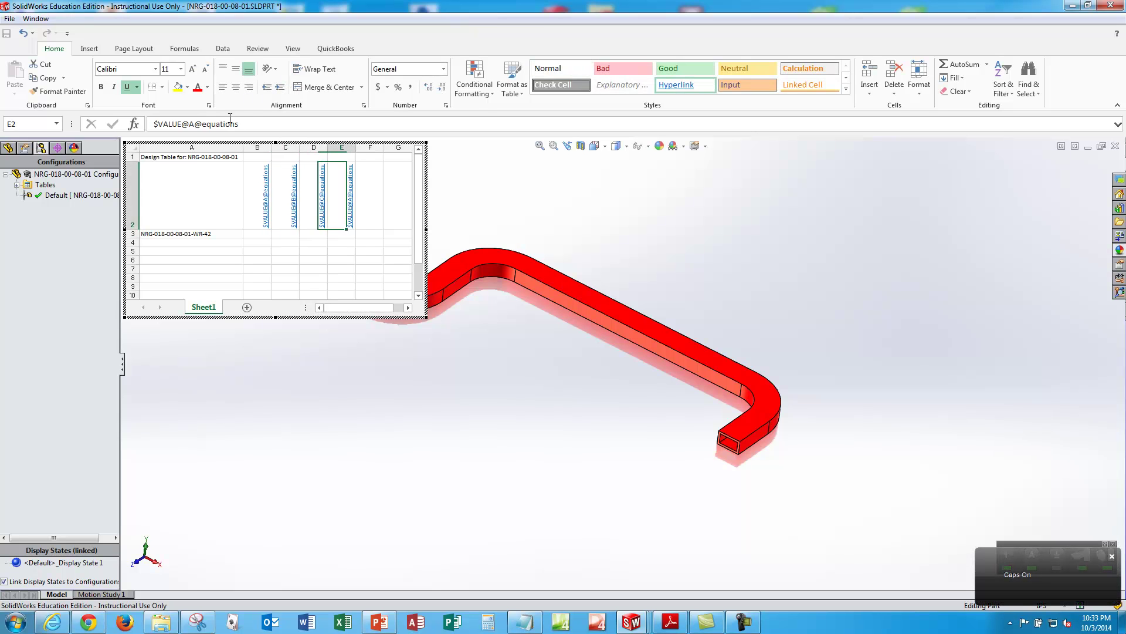
click(194, 125)
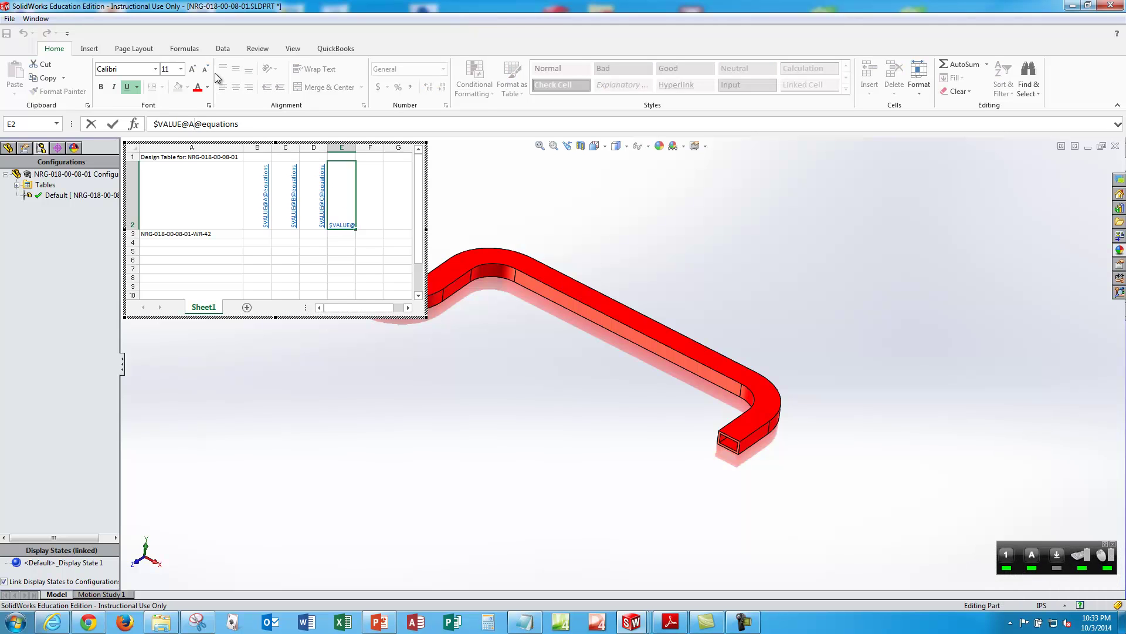
key(BackSpace)
text(D)
key(Return)
key(Left)
key(Left)
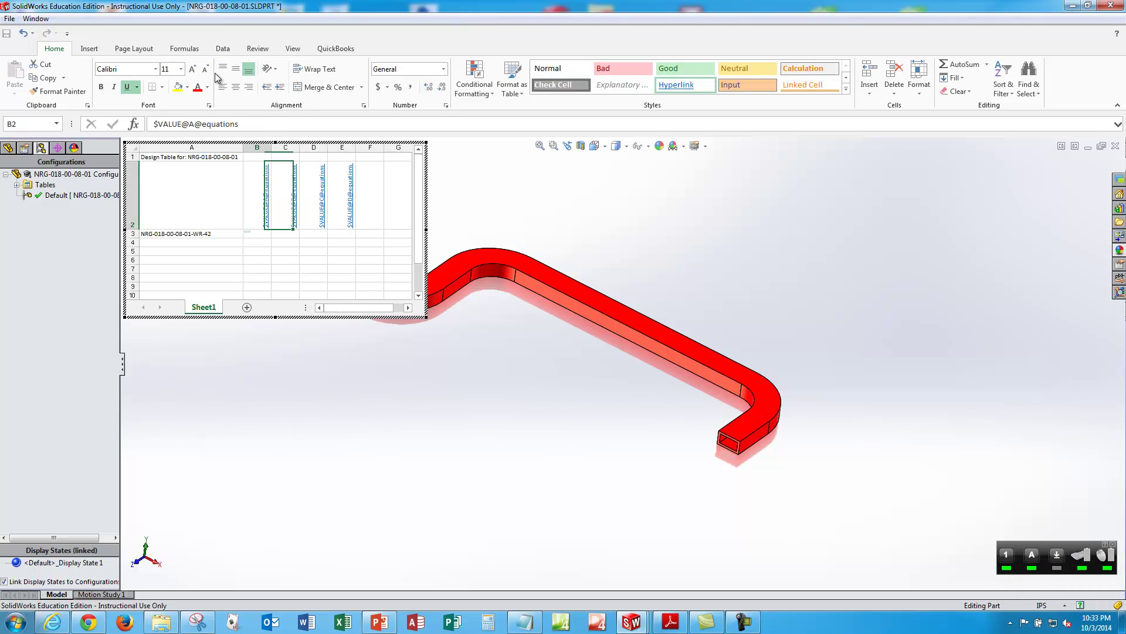
key(Left)
key(Right)
key(Right)
key(Right)
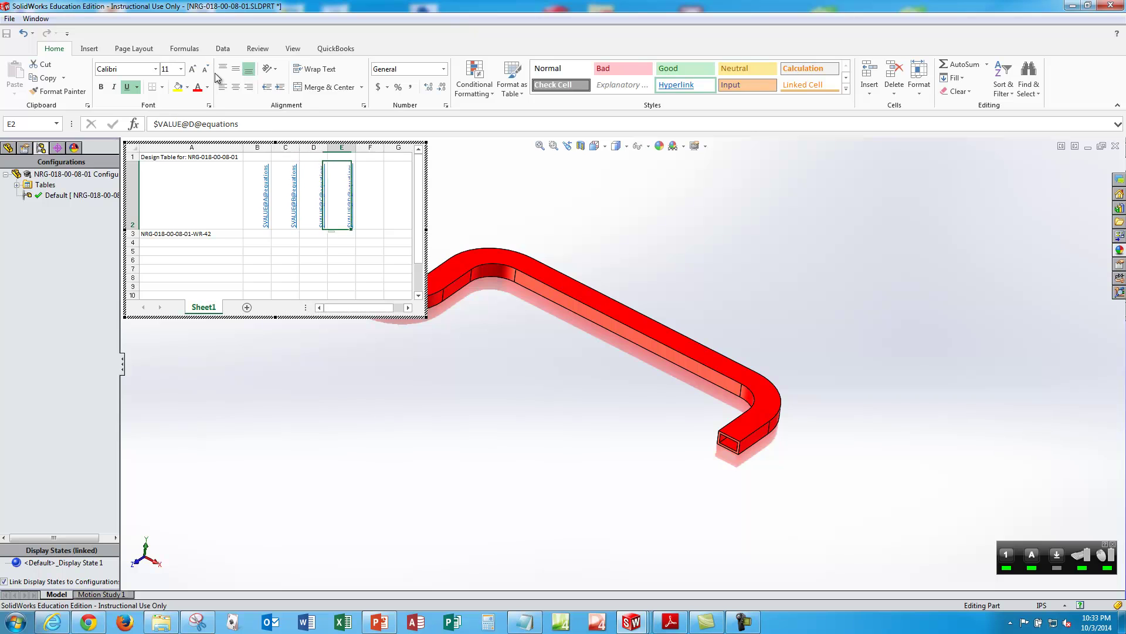
key(Down)
key(Left)
key(Left)
key(Left)
key(Left)
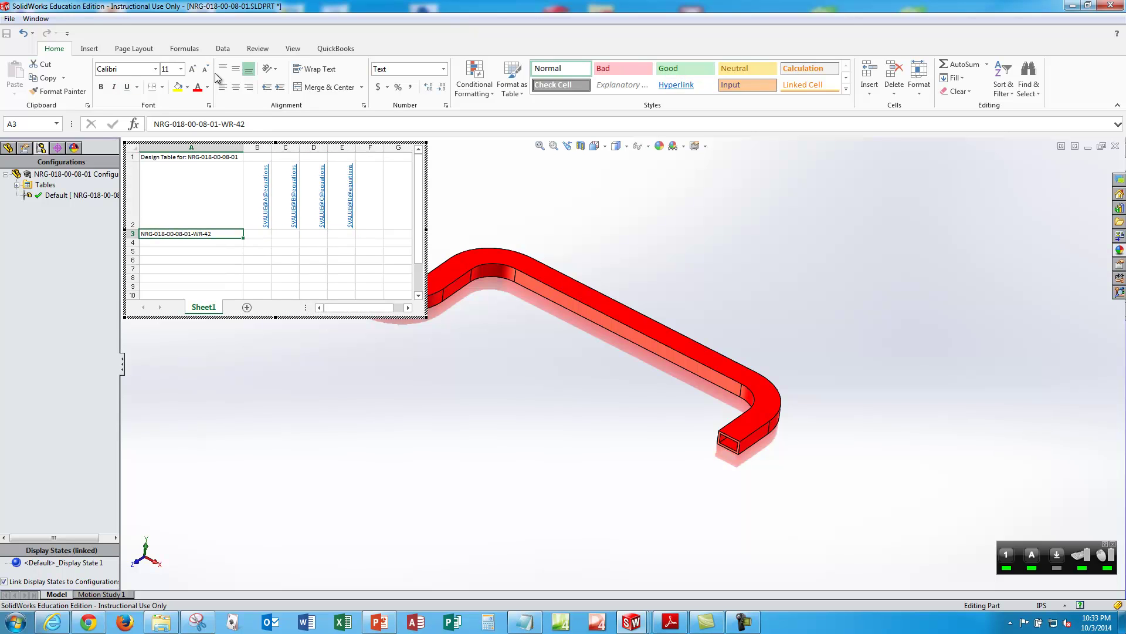
key(Right)
key(Right)
key(Left)
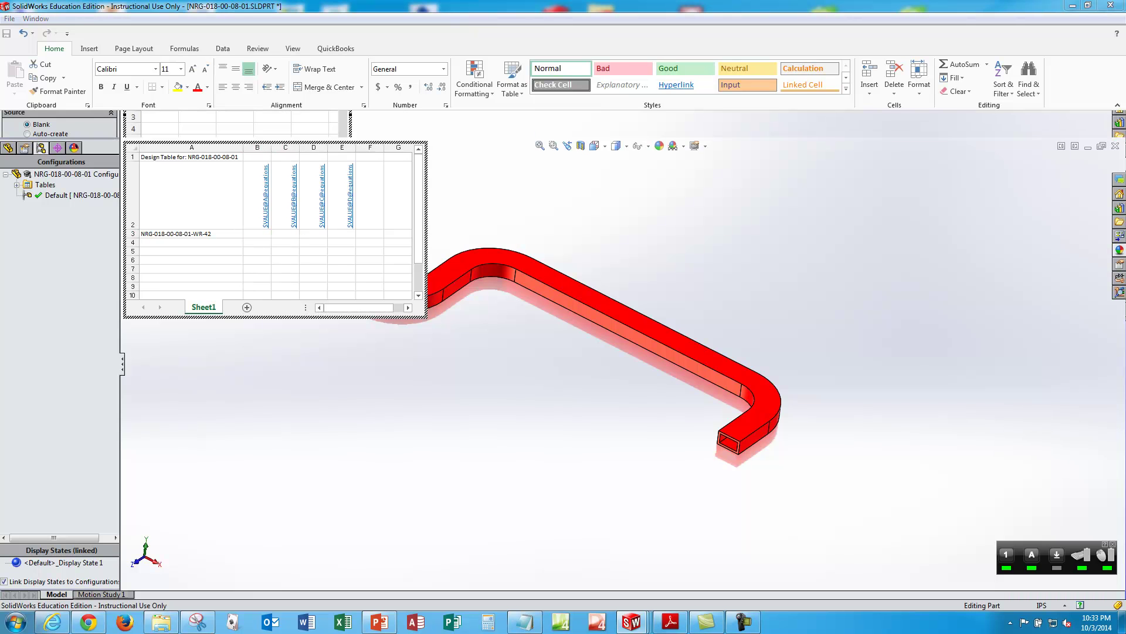
key(alt+Tab)
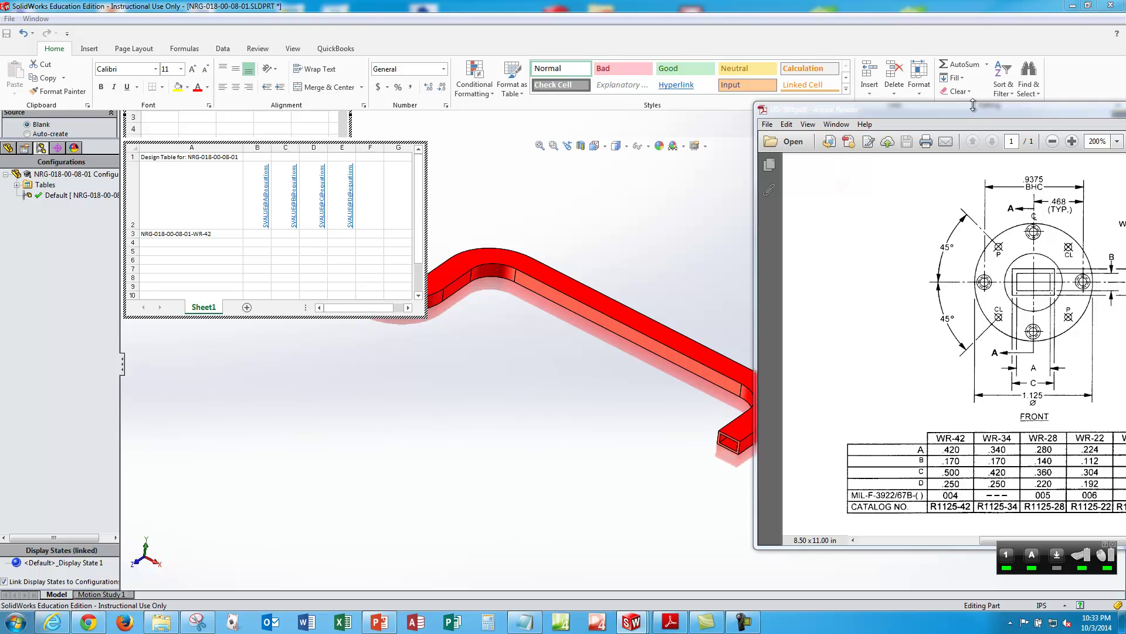
mouse_move(977, 111)
mouse_down()
mouse_move(538, 80)
mouse_move(588, 79)
mouse_up()
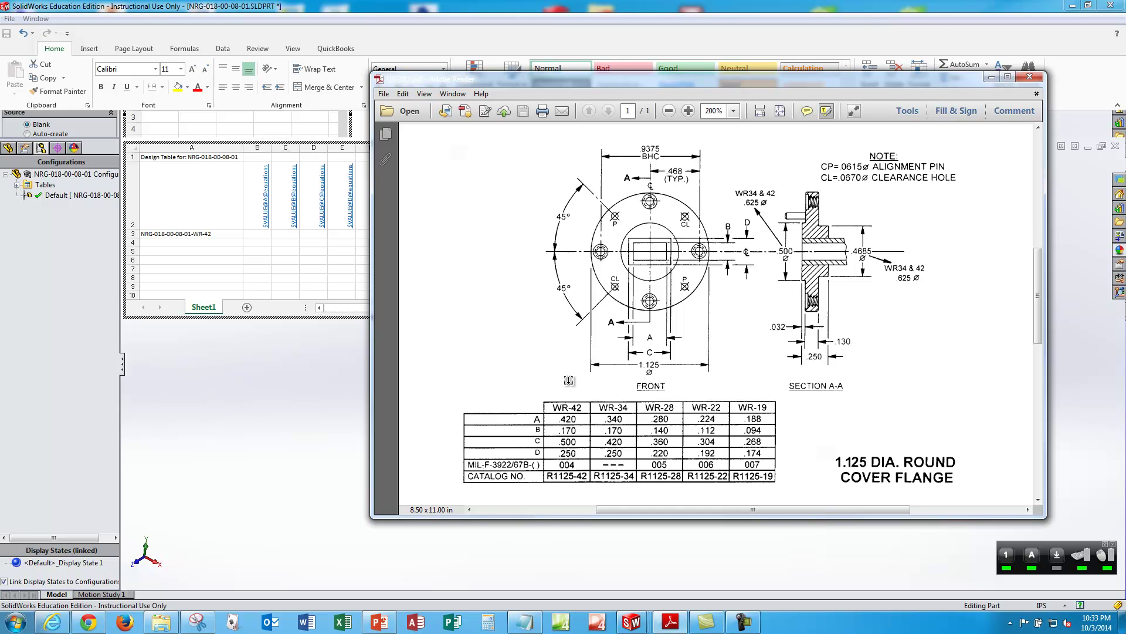
drag(617, 87, 632, 89)
key(alt+Tab)
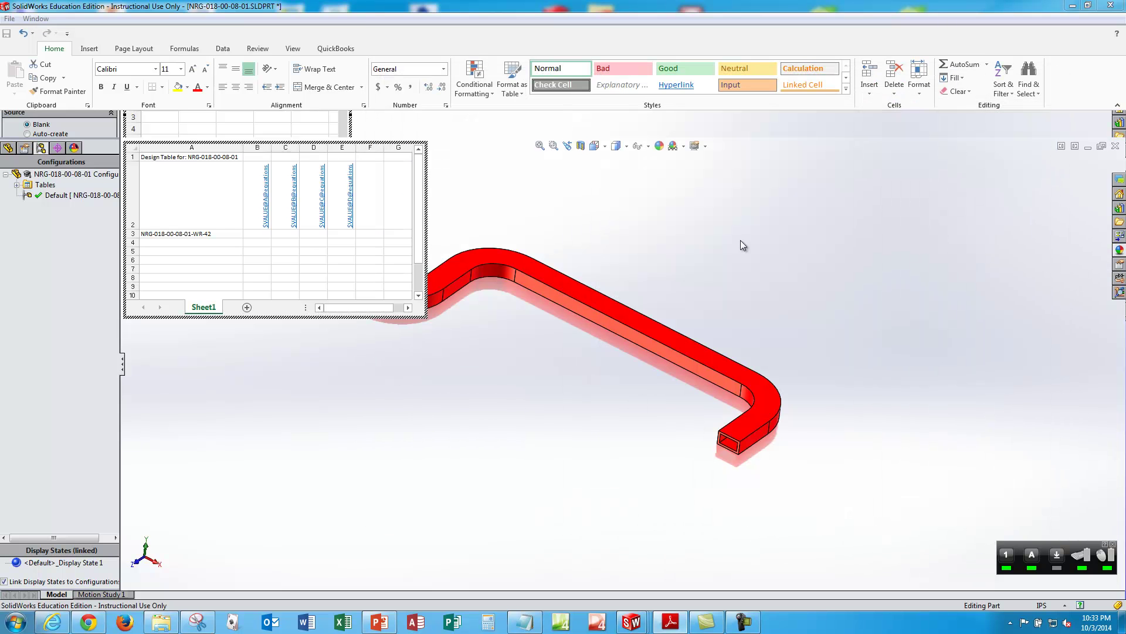
- Enter =.420 as the WR-42 value in cell B3
click(255, 224)
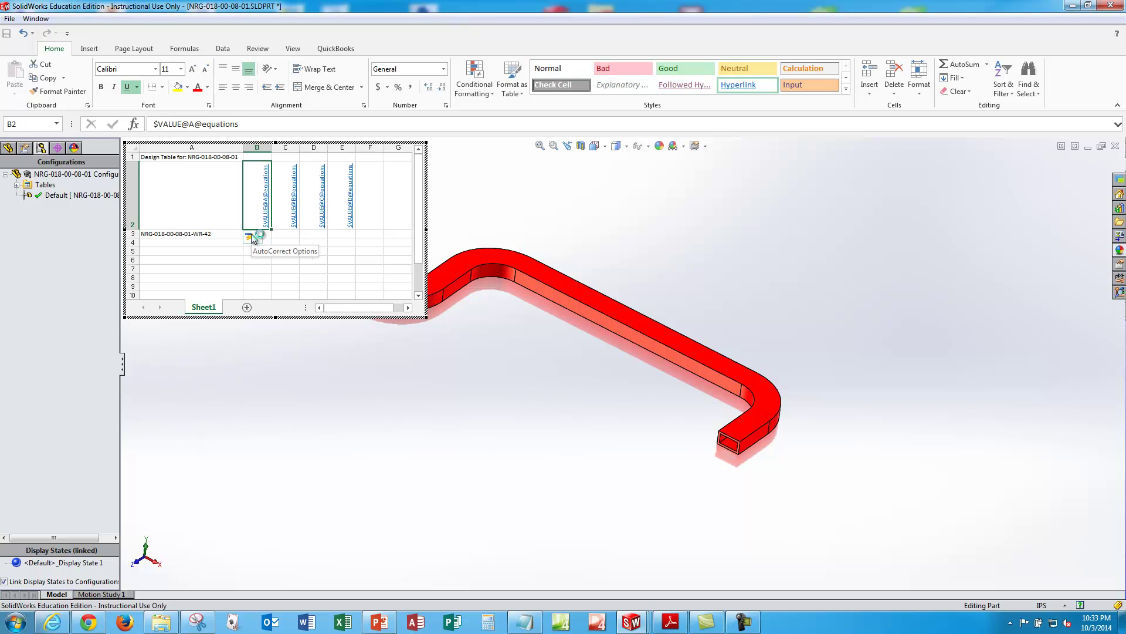
key(Return)
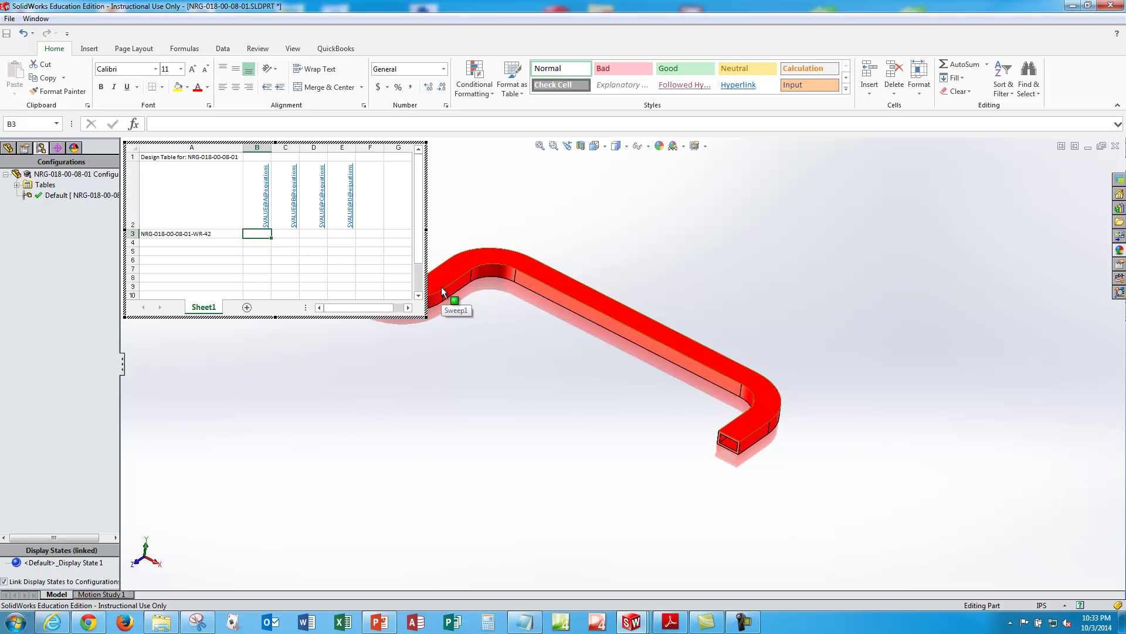
text(')
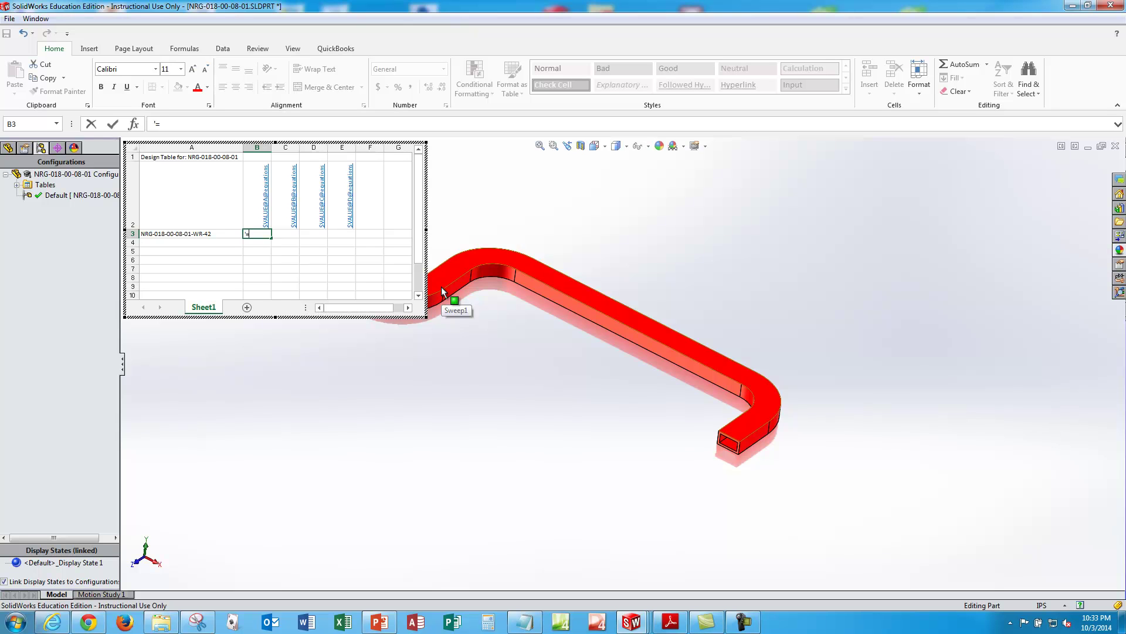
text(=)
click(442, 288)
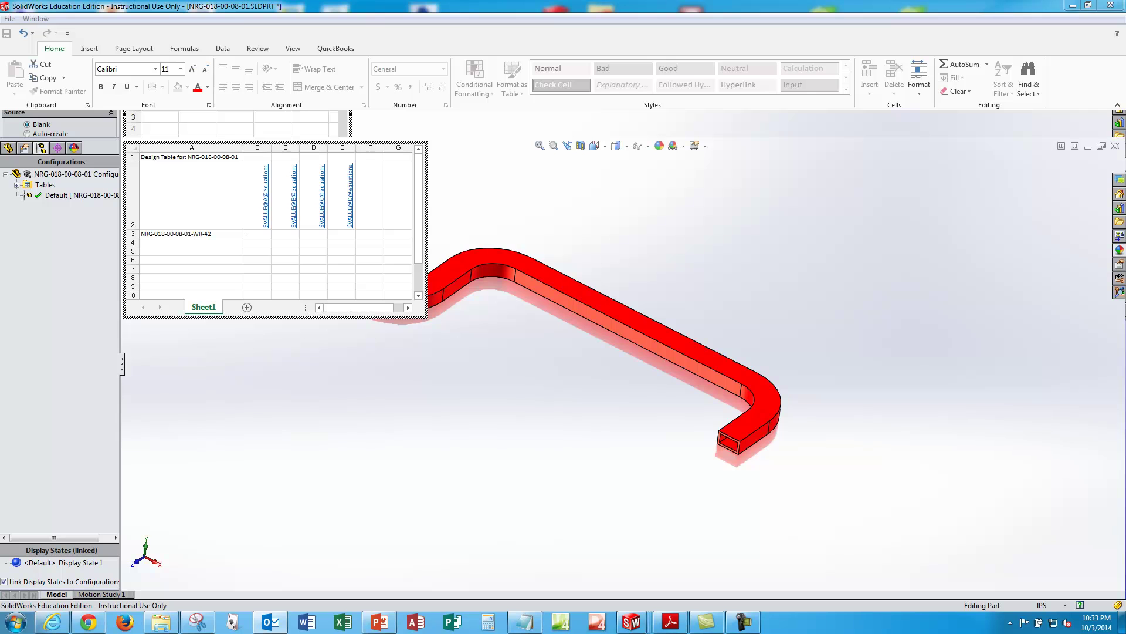
click(257, 233)
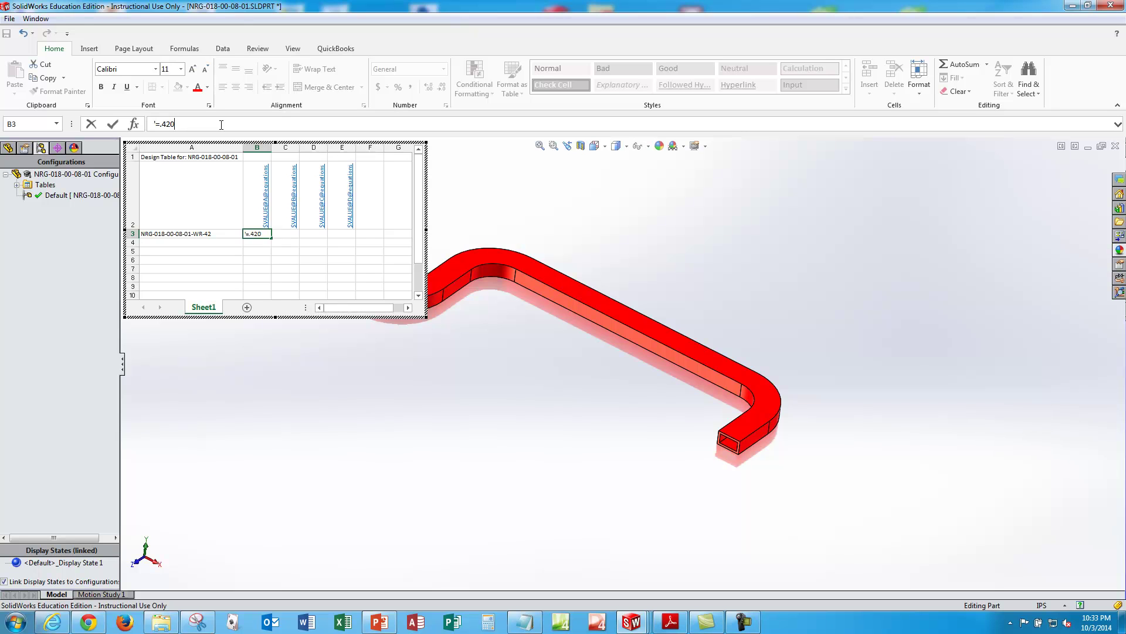
text(.420)
key(Return)
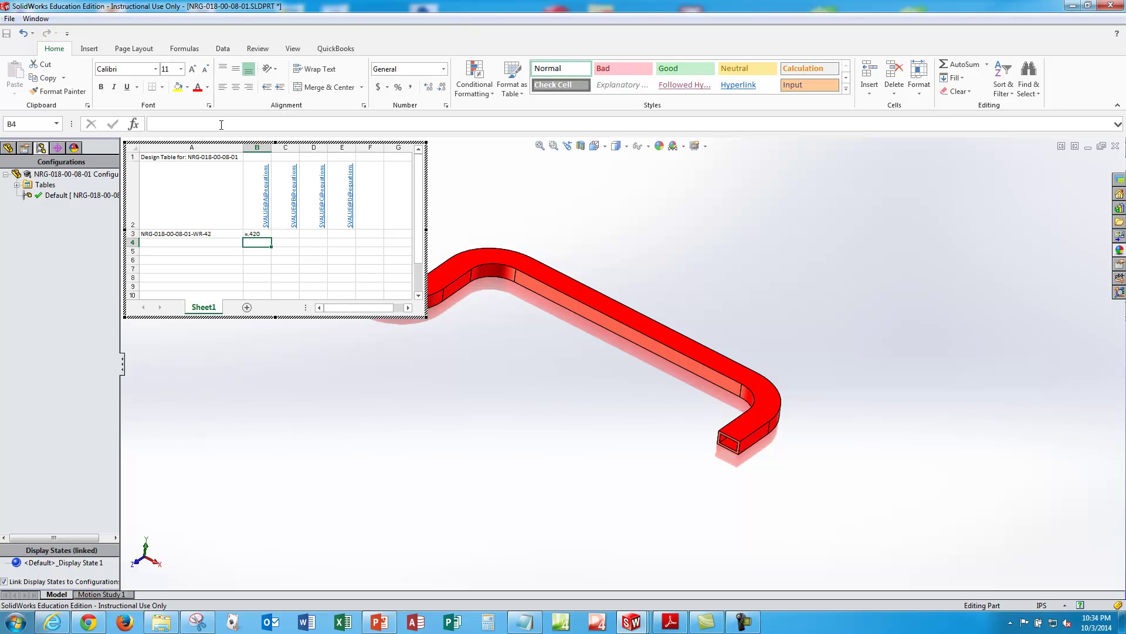
- Copy B3 into C3 and change it to =.170
key(Up)
key(ctrl+c)
key(Right)
key(Return)
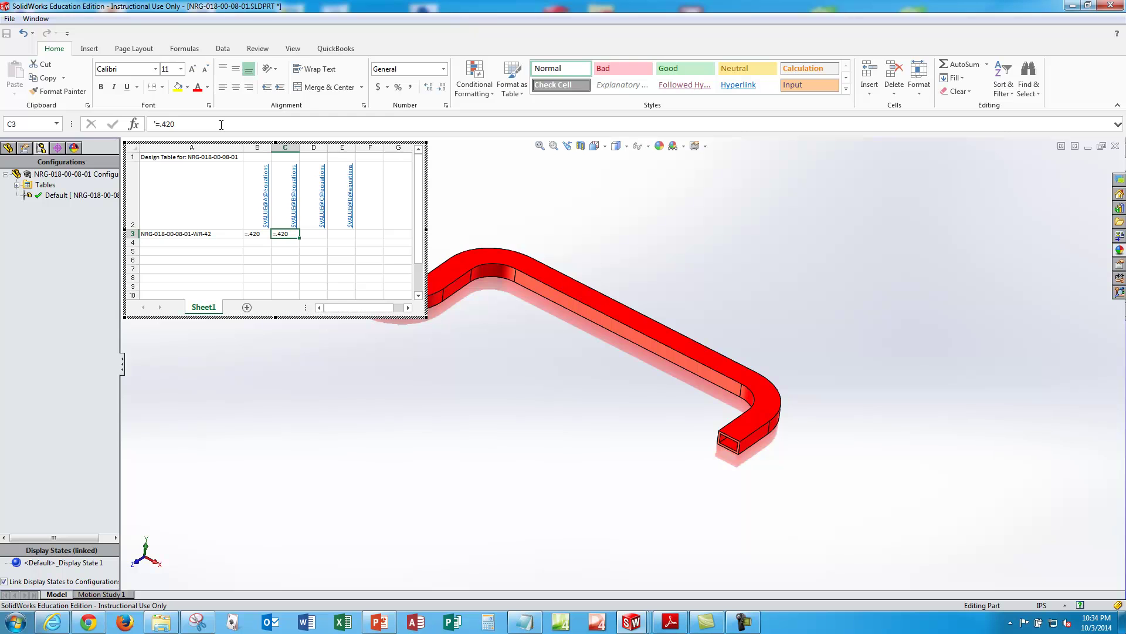
click(186, 121)
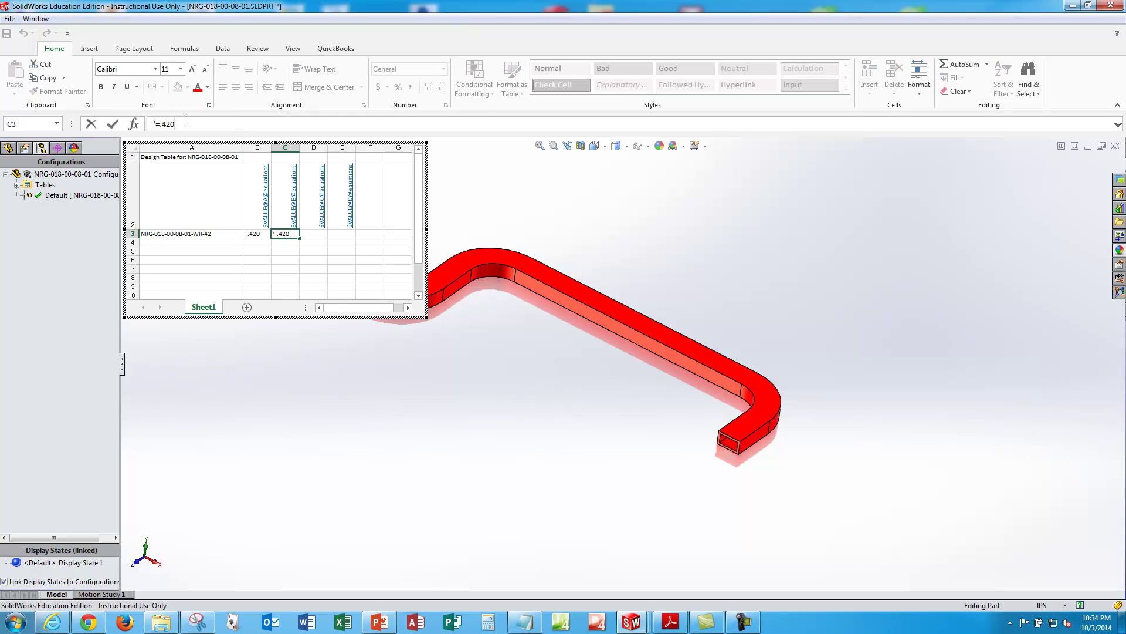
key(BackSpace)
key(BackSpace)
key(BackSpace)
text(170)
key(Return)
- Copy C3 into D3 and change it to =.500
key(Up)
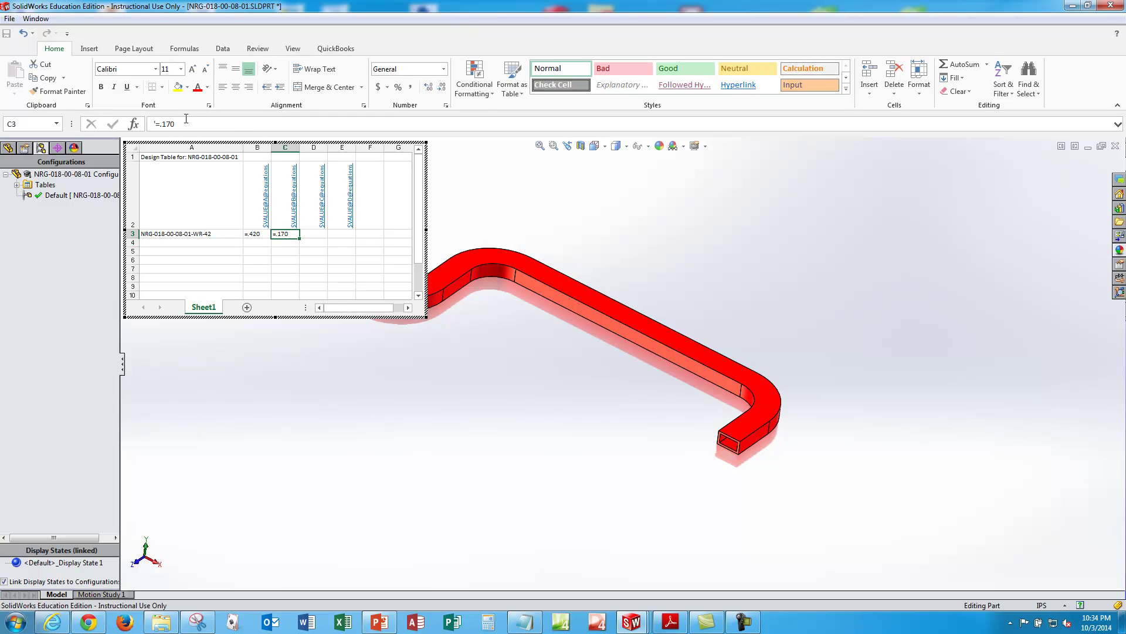
key(ctrl+c)
key(Right)
key(Return)
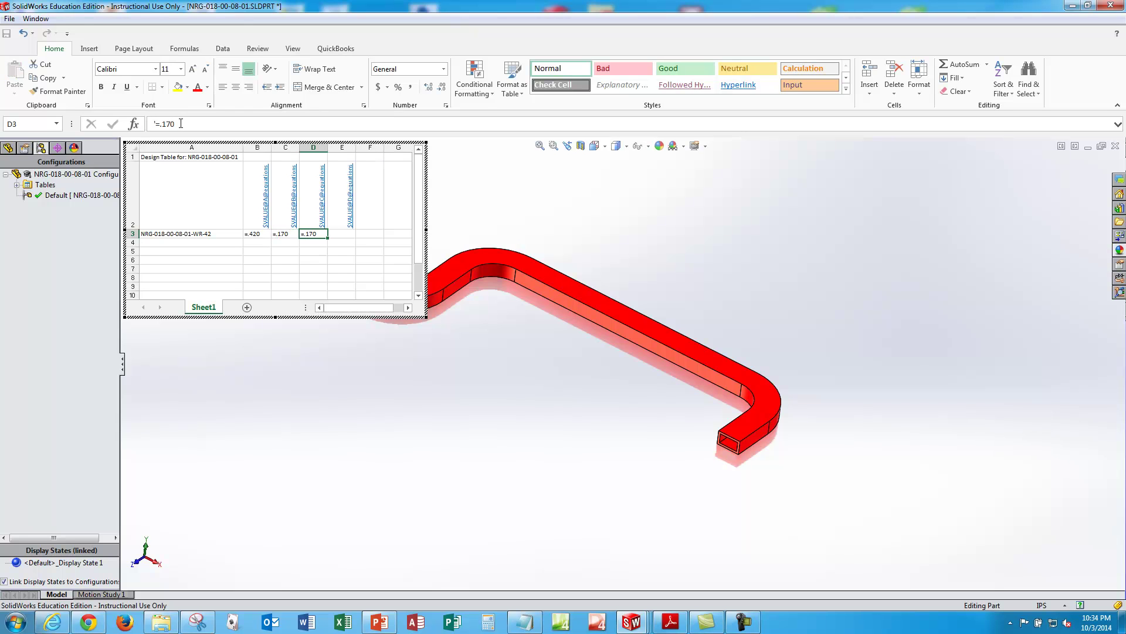
click(181, 123)
key(BackSpace)
key(BackSpace)
text(500)
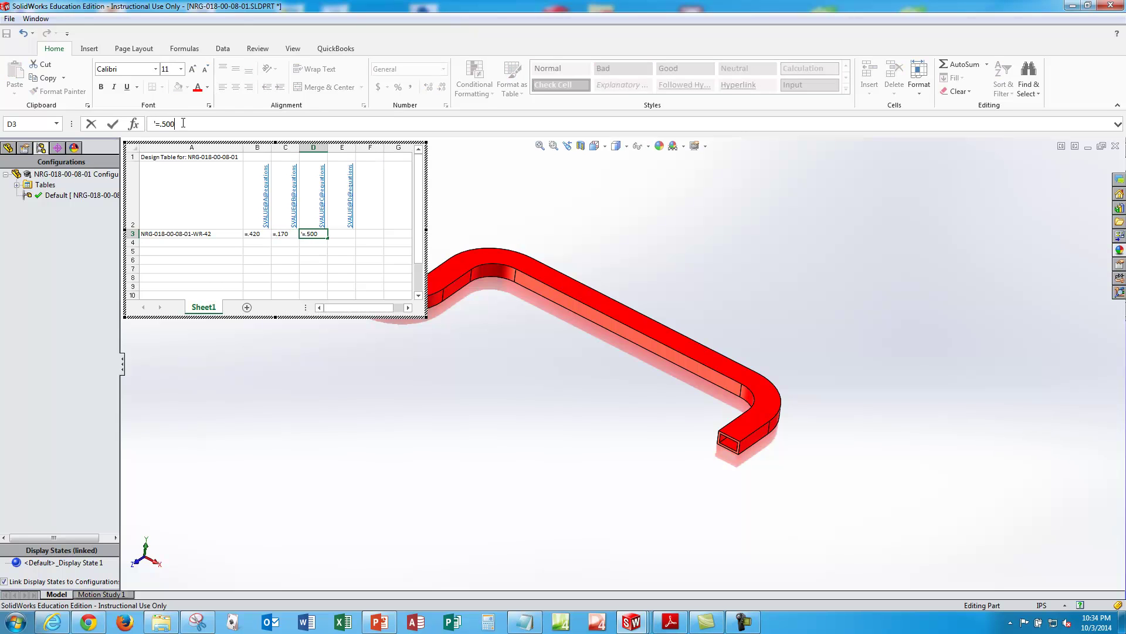
key(Return)
- Copy D3 into E3 and change it to =.250
key(Up)
key(ctrl+c)
key(Right)
key(Return)
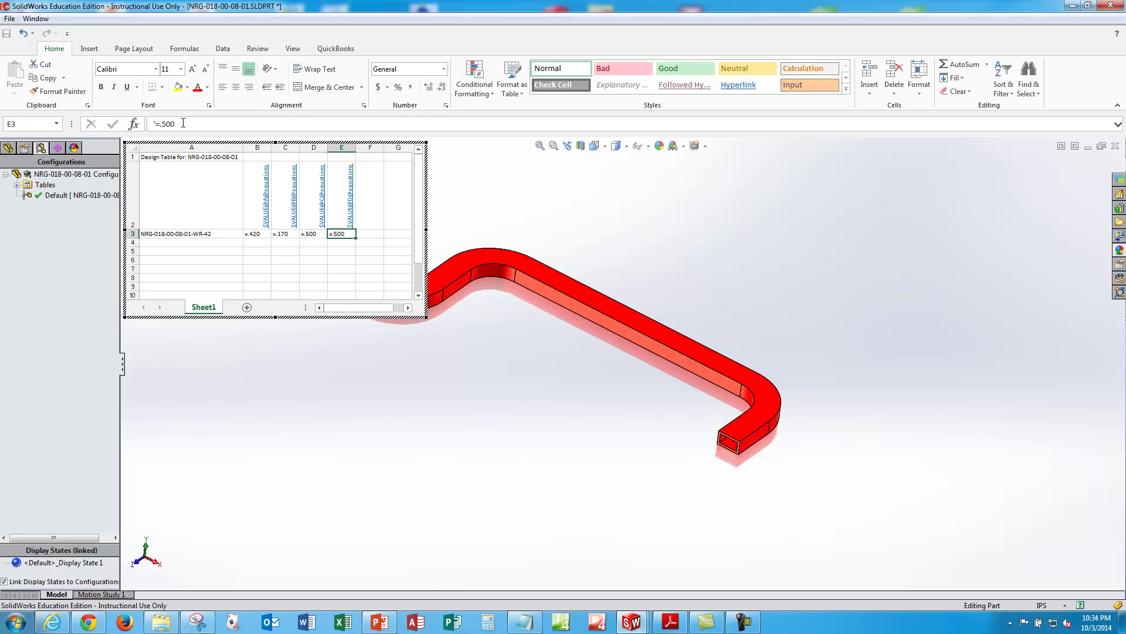
click(183, 124)
key(BackSpace)
key(BackSpace)
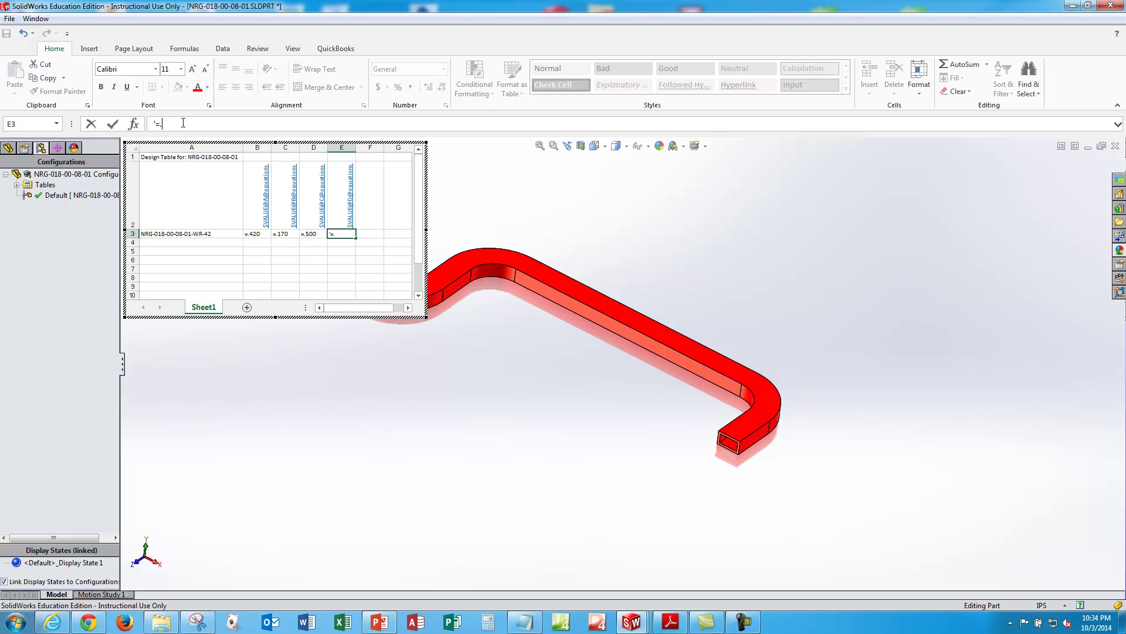
key(Return)
key(Up)
key(Left)
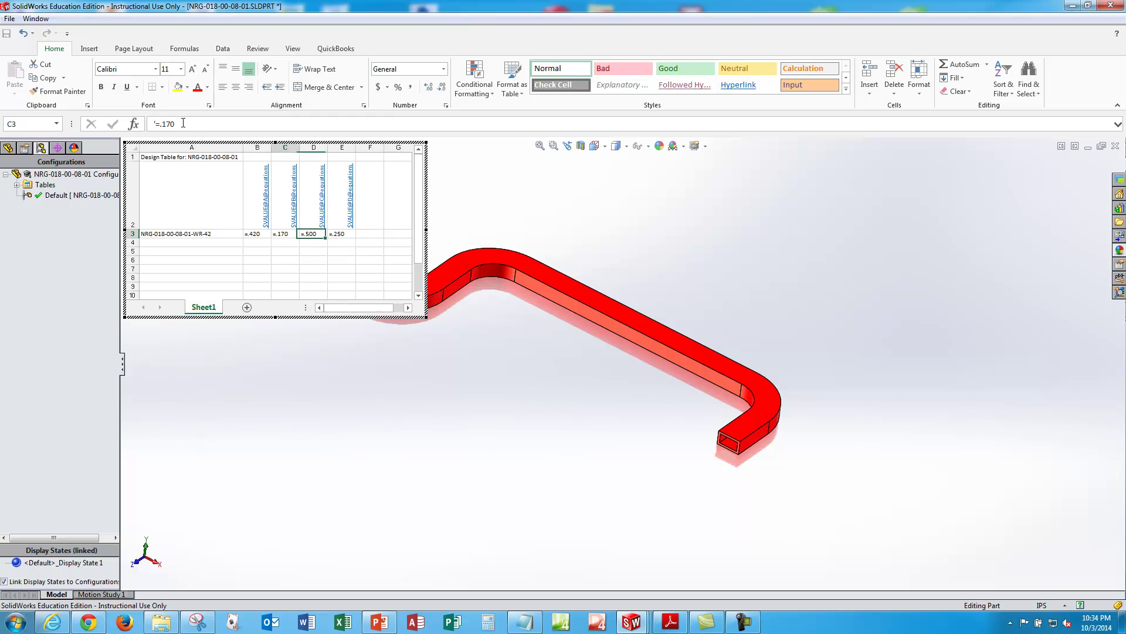
key(Left)
key(Left)
key(Left)
key(Up)
key(Up)
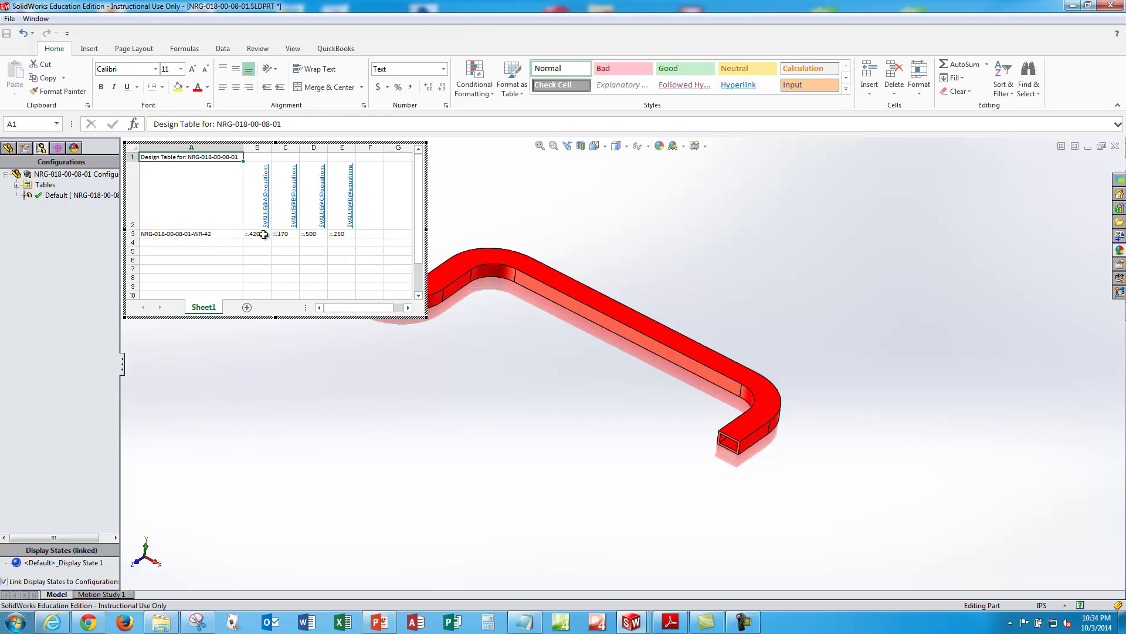
- Close the design table to generate NRG-018-00-08-01-WR-42 and activate that configuration
click(220, 360)
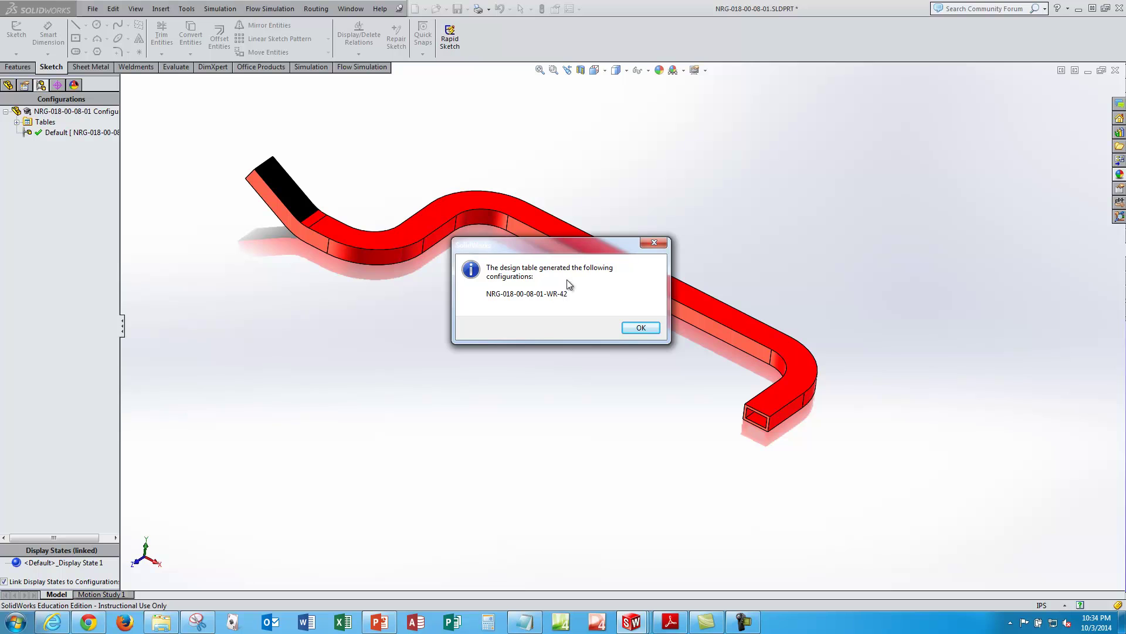
click(642, 330)
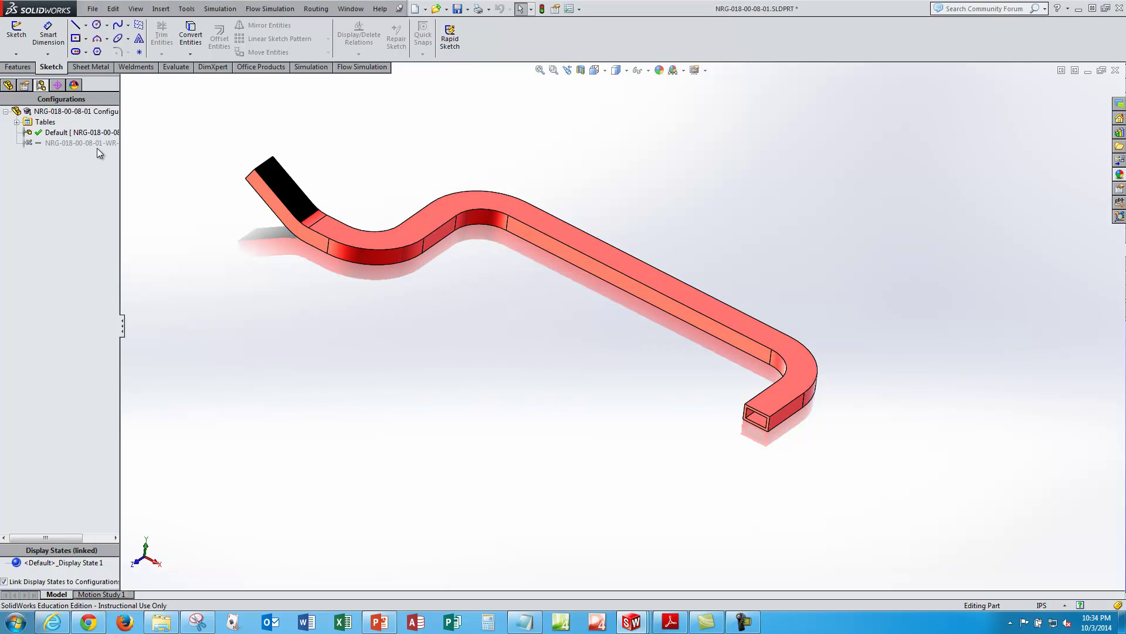
click(74, 147)
double_click(75, 144)
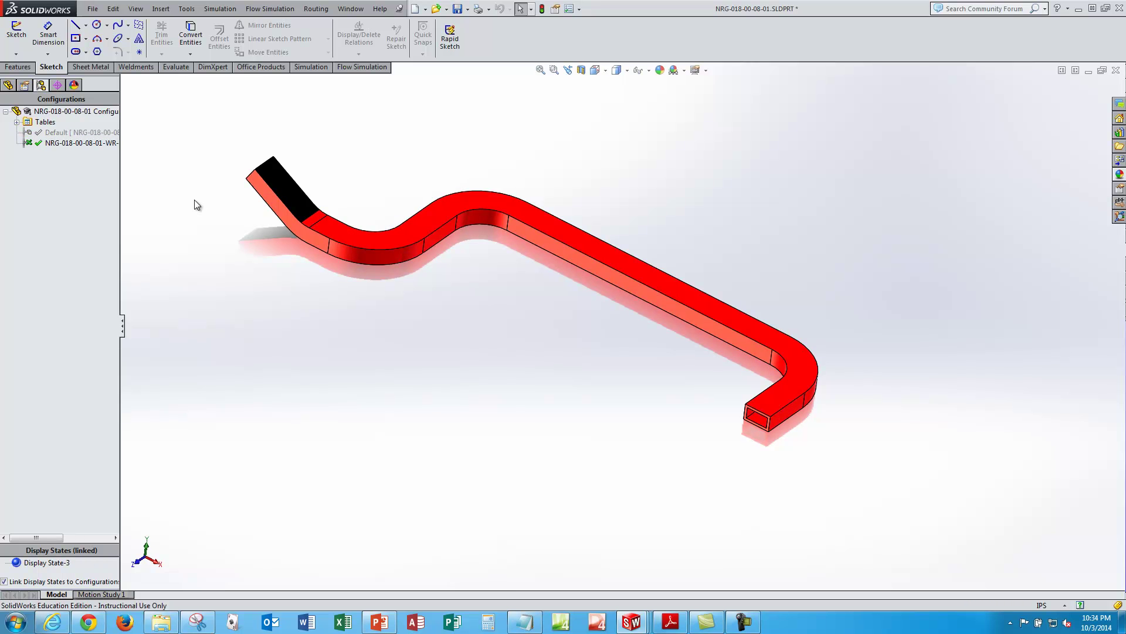
- Return to the Default configuration and select the Design Table under Tables
double_click(74, 132)
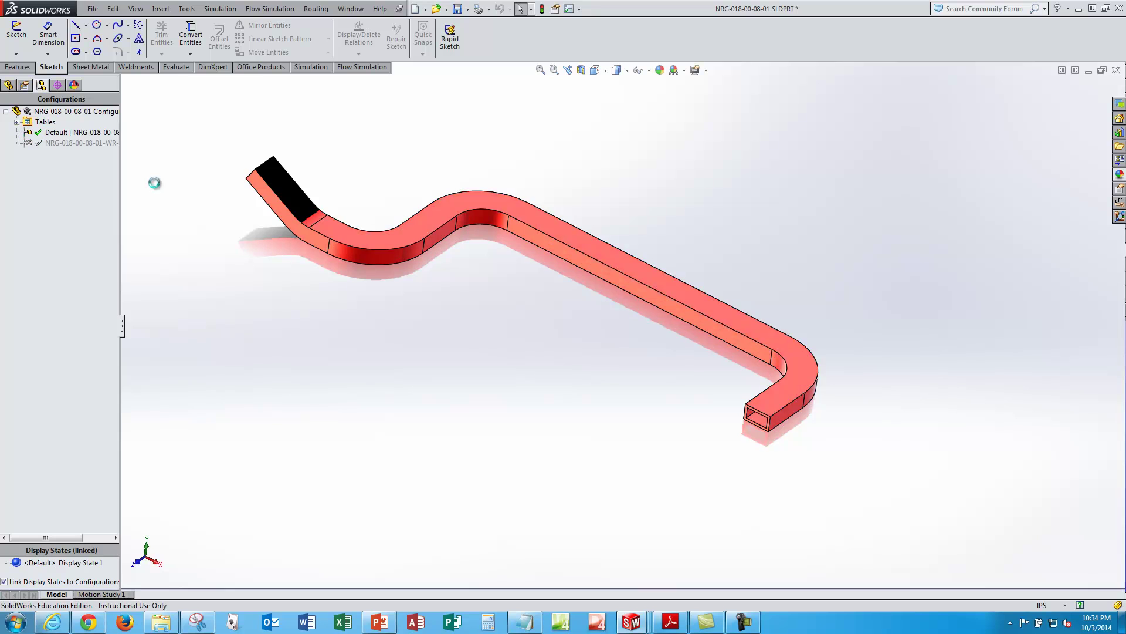
click(16, 122)
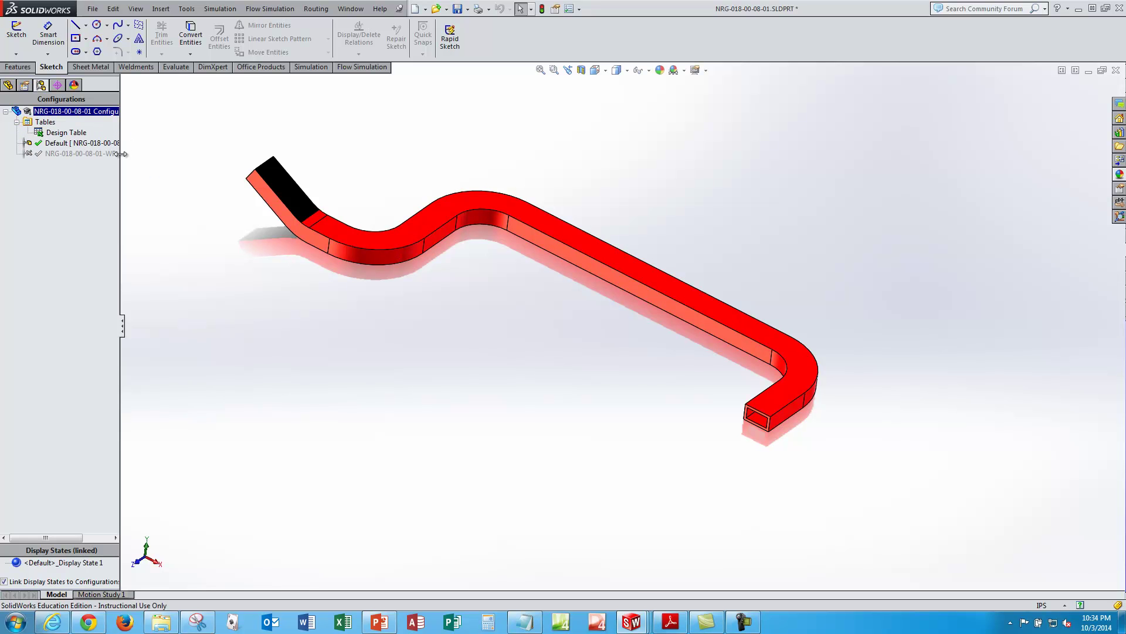
click(61, 134)
- Reopen the design table for editing and accept the add rows and columns prompt
right_click(61, 138)
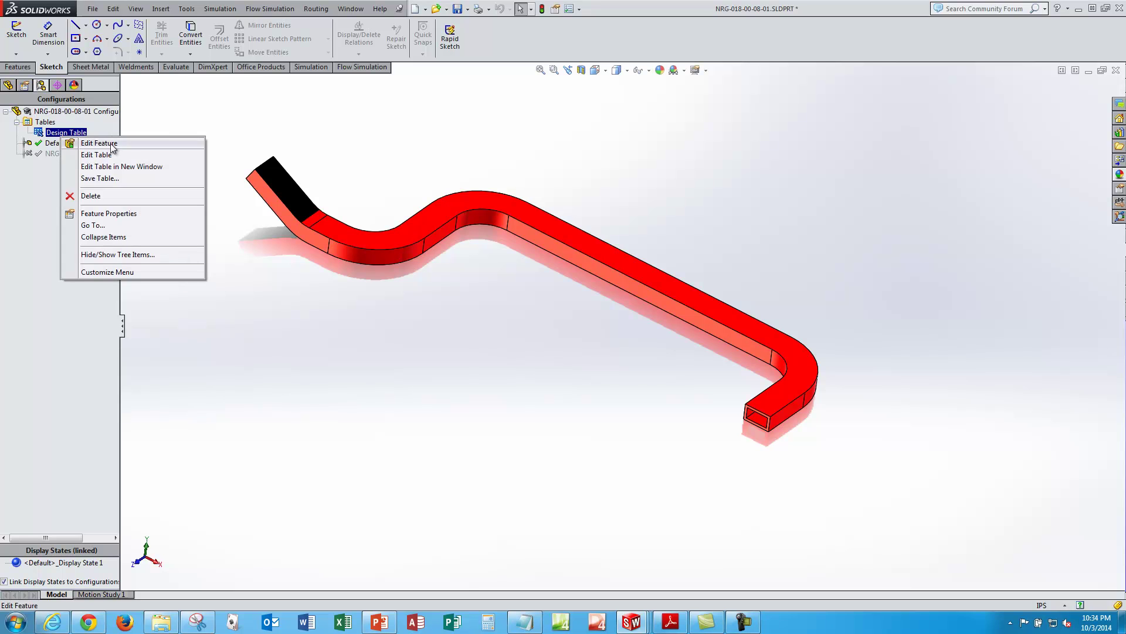
click(94, 154)
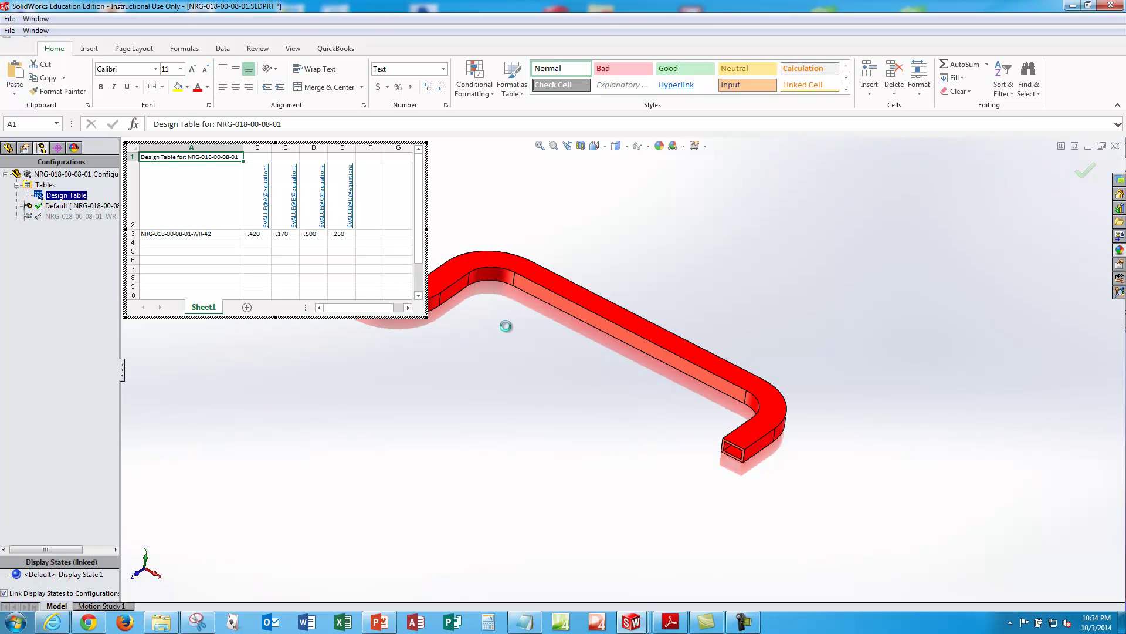
click(471, 435)
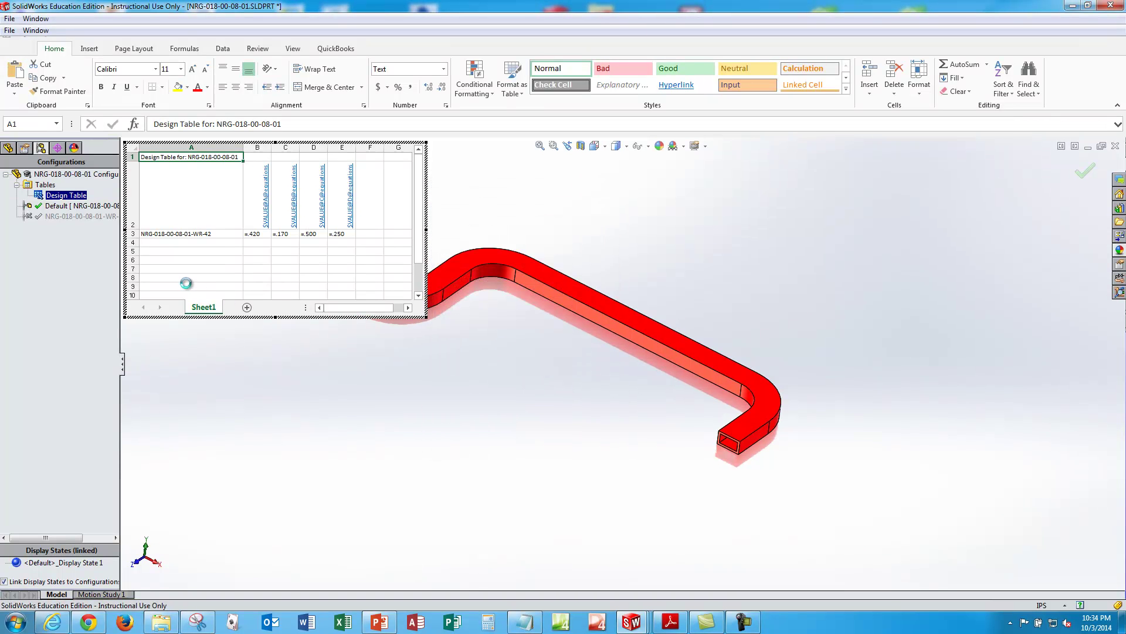
- Copy the WR-42 configuration name from A3 into cells A4 through A7
click(193, 242)
key(Up)
key(ctrl+c)
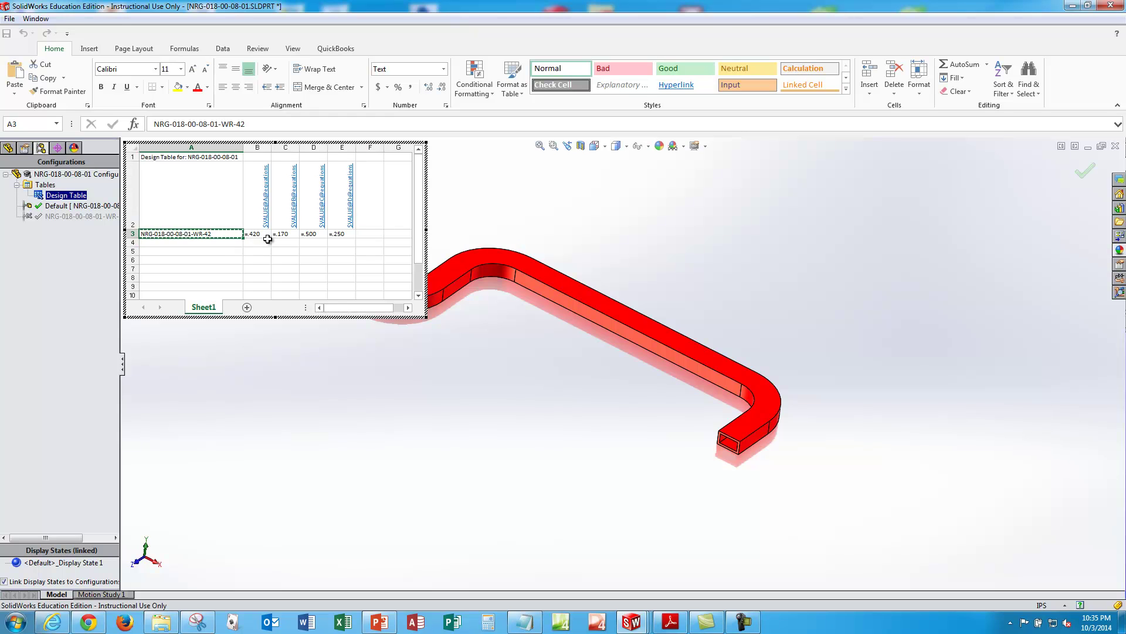
key(Down)
key(ctrl+v)
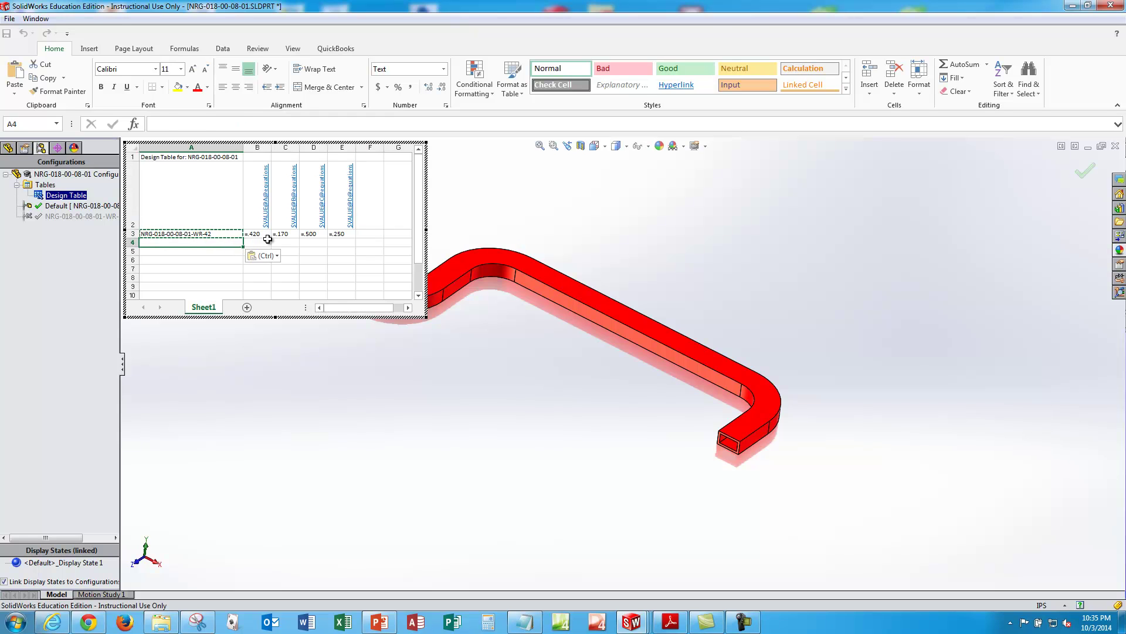
key(Down)
key(ctrl+v)
key(Down)
key(ctrl+v)
key(Down)
key(ctrl+v)
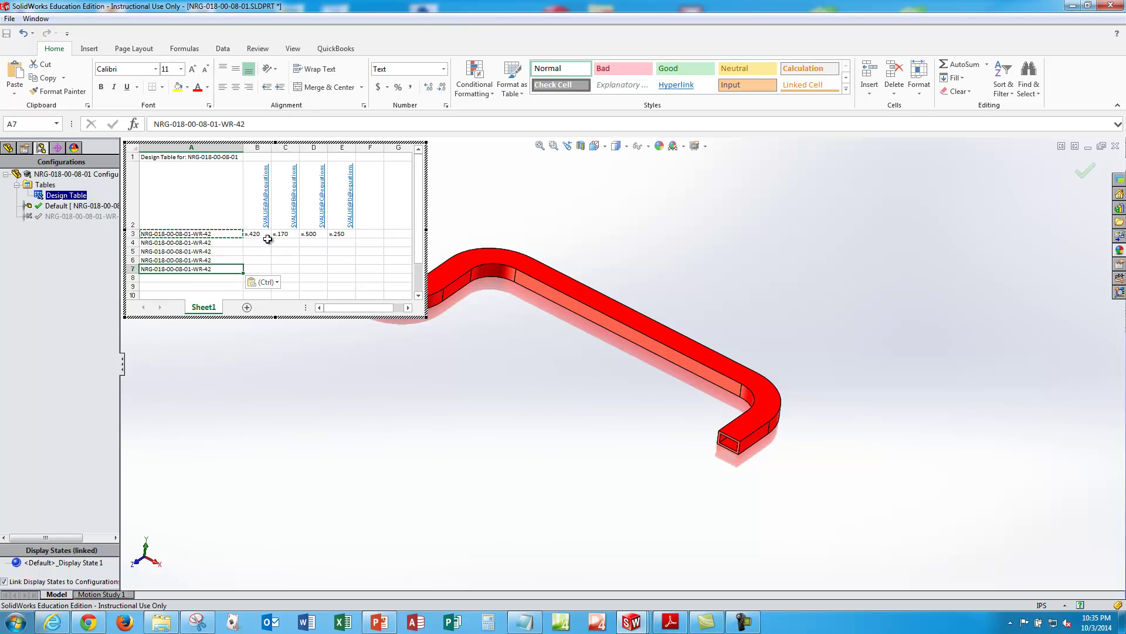
key(Escape)
key(Up)
key(Up)
key(Up)
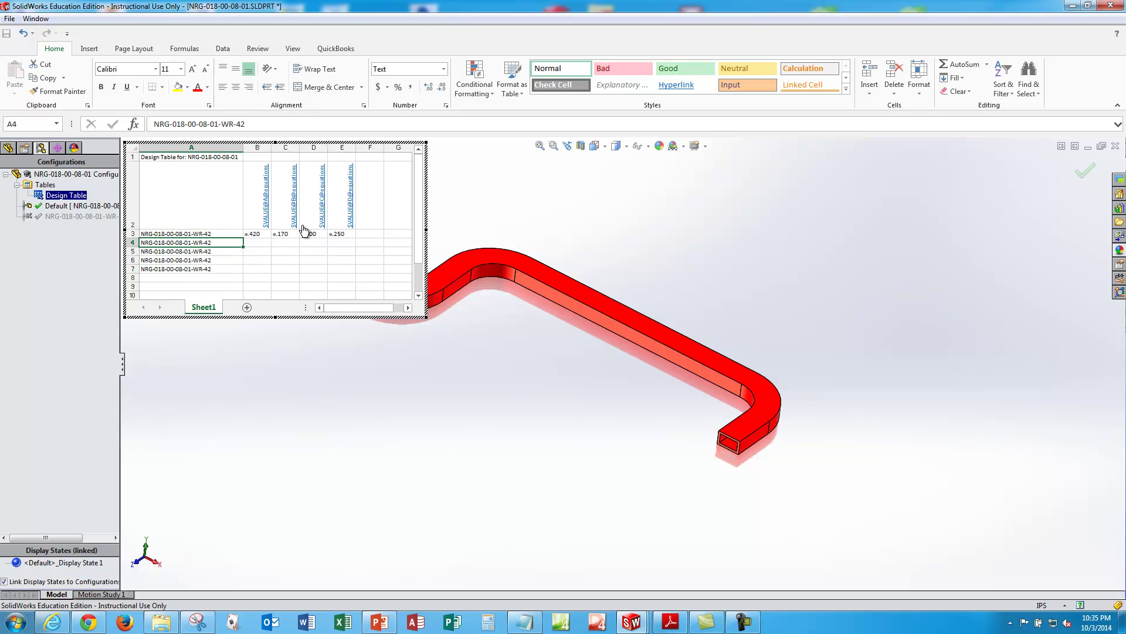
- Rename A4 and A5 to NRG-018-00-08-01-WR-34 and WR-28
click(277, 123)
key(BackSpace)
key(BackSpace)
text(34)
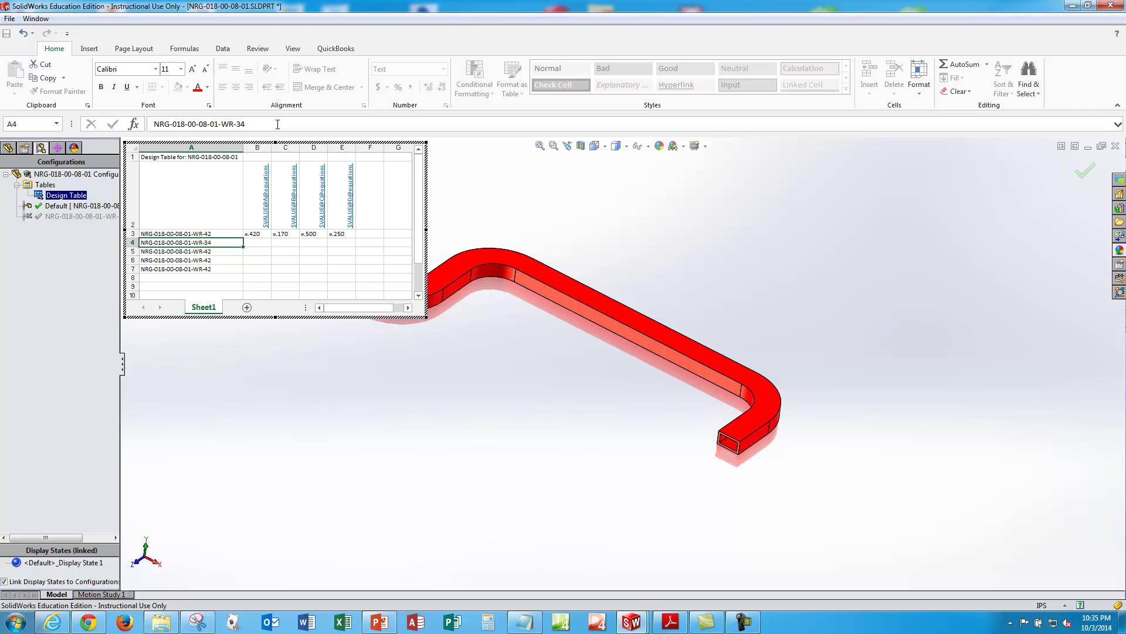
key(Return)
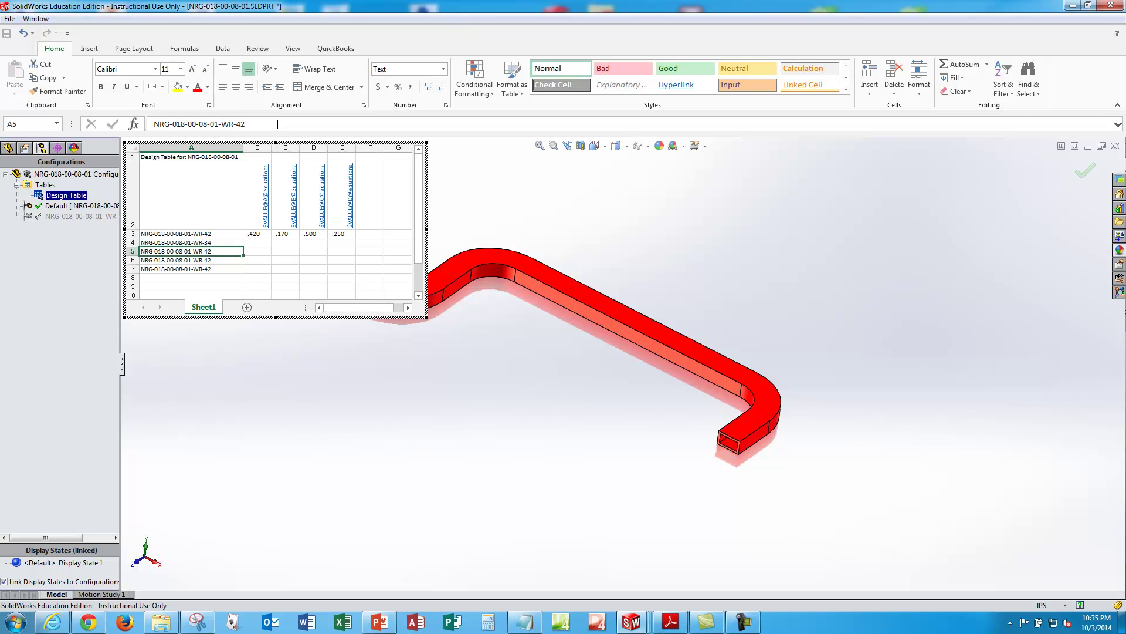
click(278, 124)
text(289)
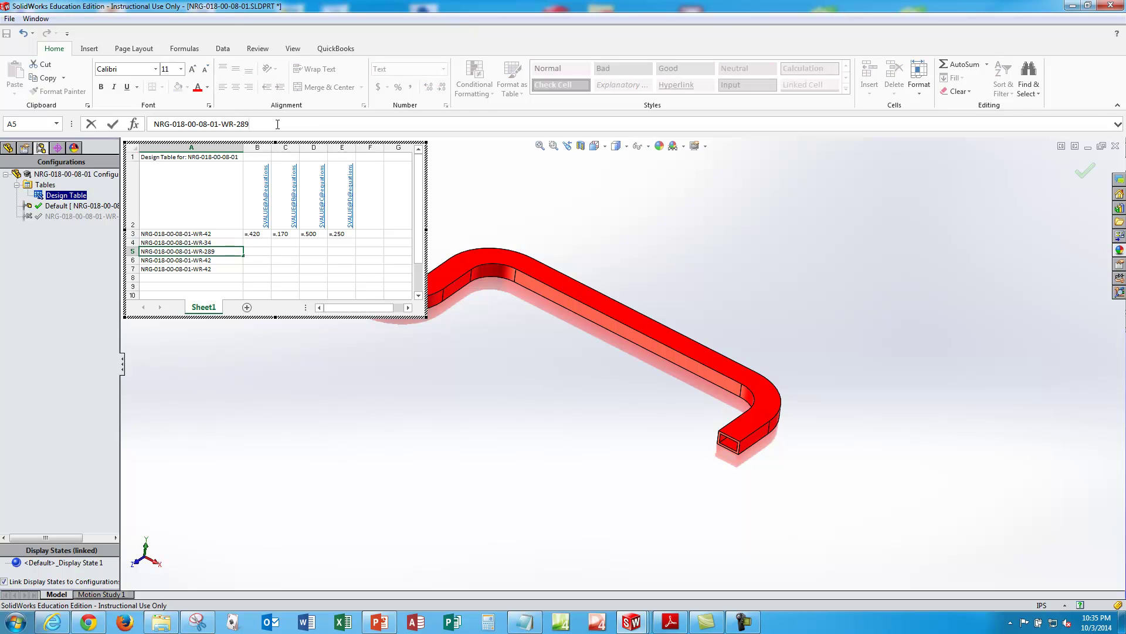
key(Return)
- Rename A6 and A7 to NRG-018-00-08-01-WR-22 and WR-19
click(277, 124)
key(BackSpace)
key(BackSpace)
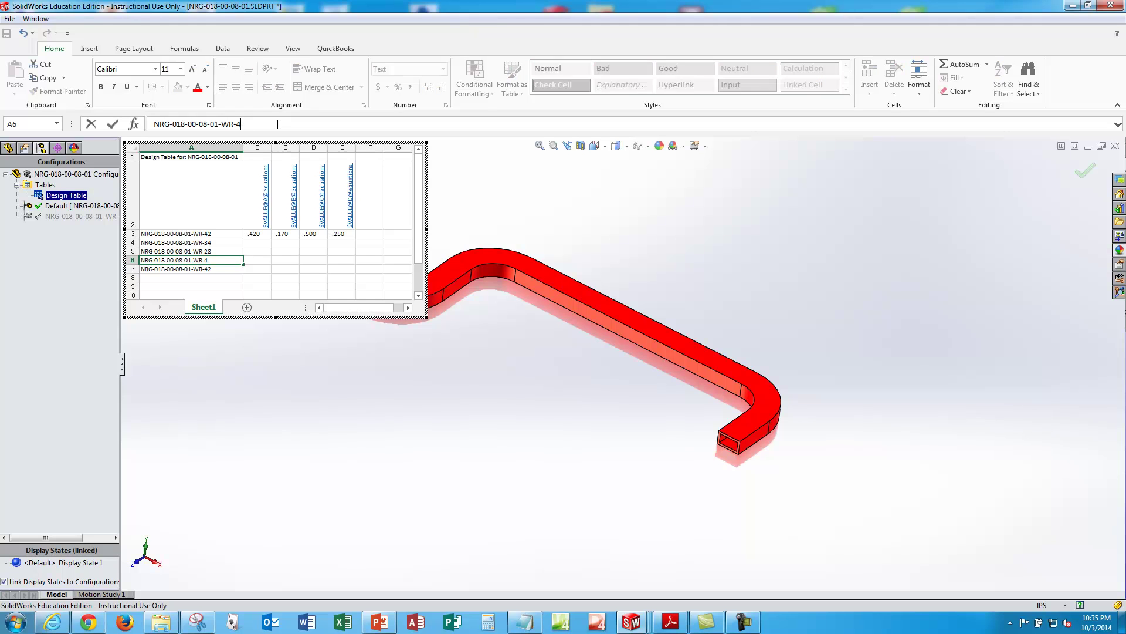
text(22)
key(Return)
click(277, 124)
key(BackSpace)
key(BackSpace)
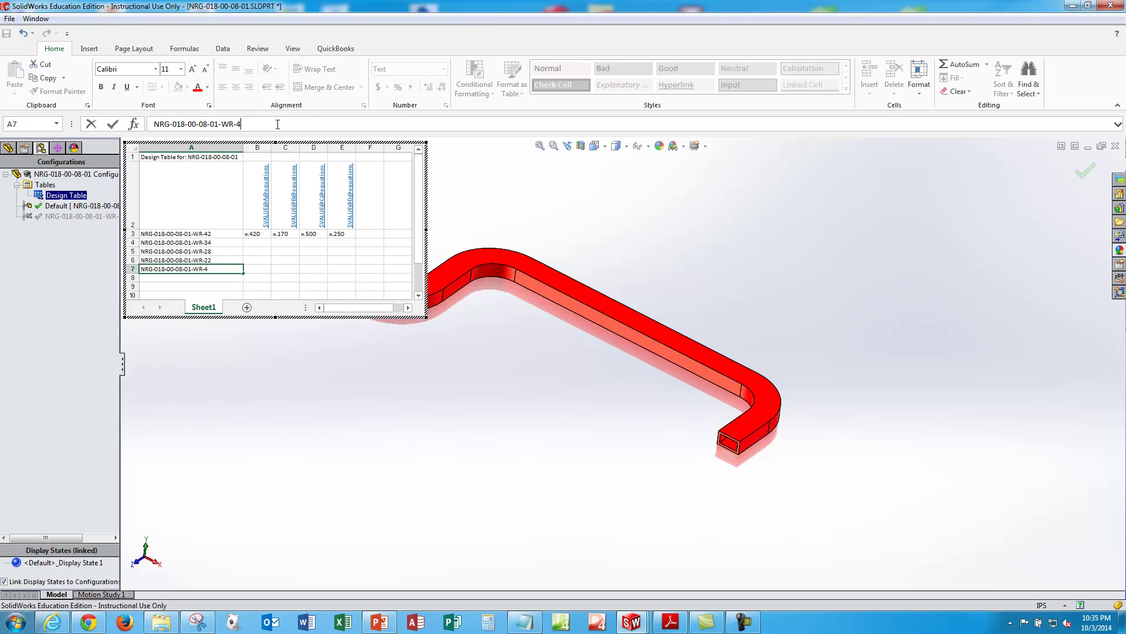
text(19)
key(Return)
key(Up)
key(Up)
key(Up)
key(Up)
key(Up)
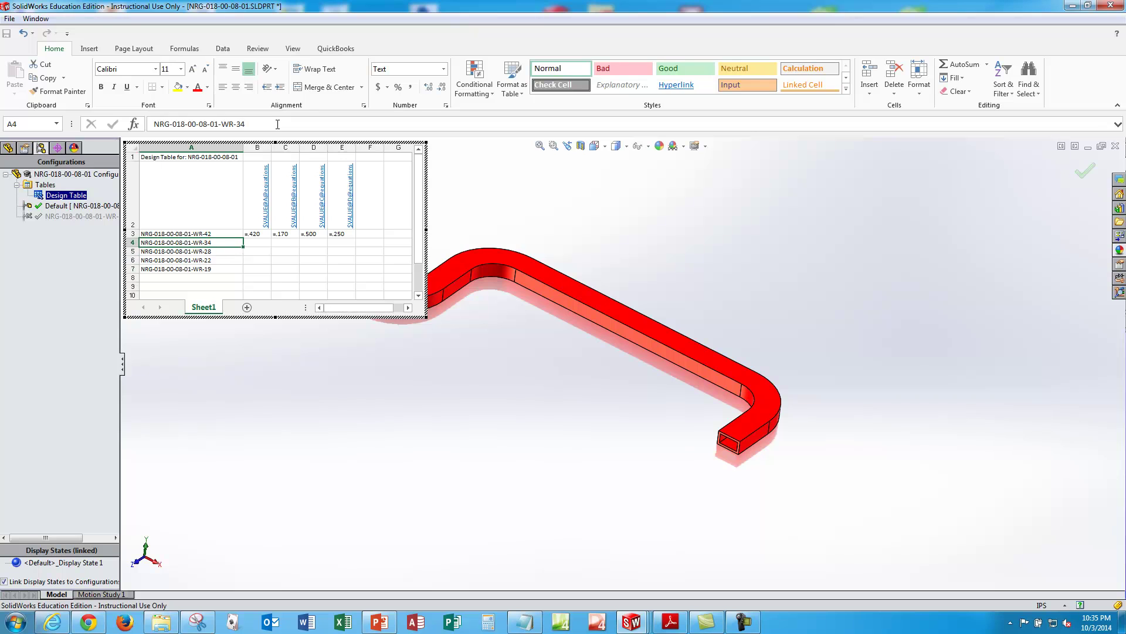
key(Right)
- Fill B4:E4 with the WR-42 values from row 3 using Ctrl+D
key(shift+Right)
key(shift+Right)
key(shift+Right)
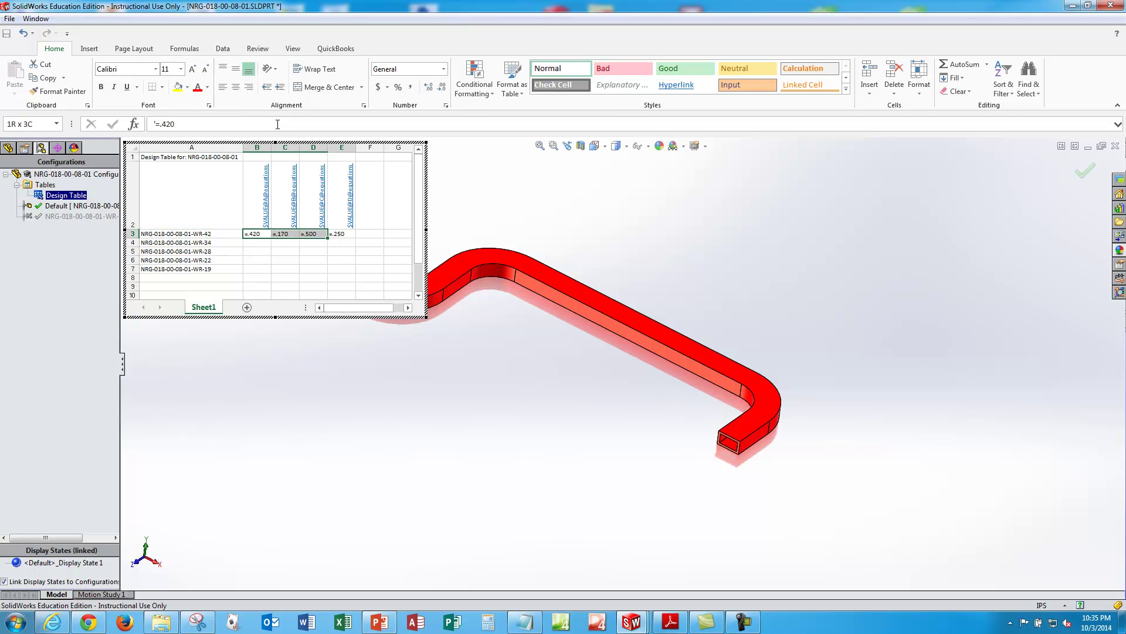
key(shift+Down)
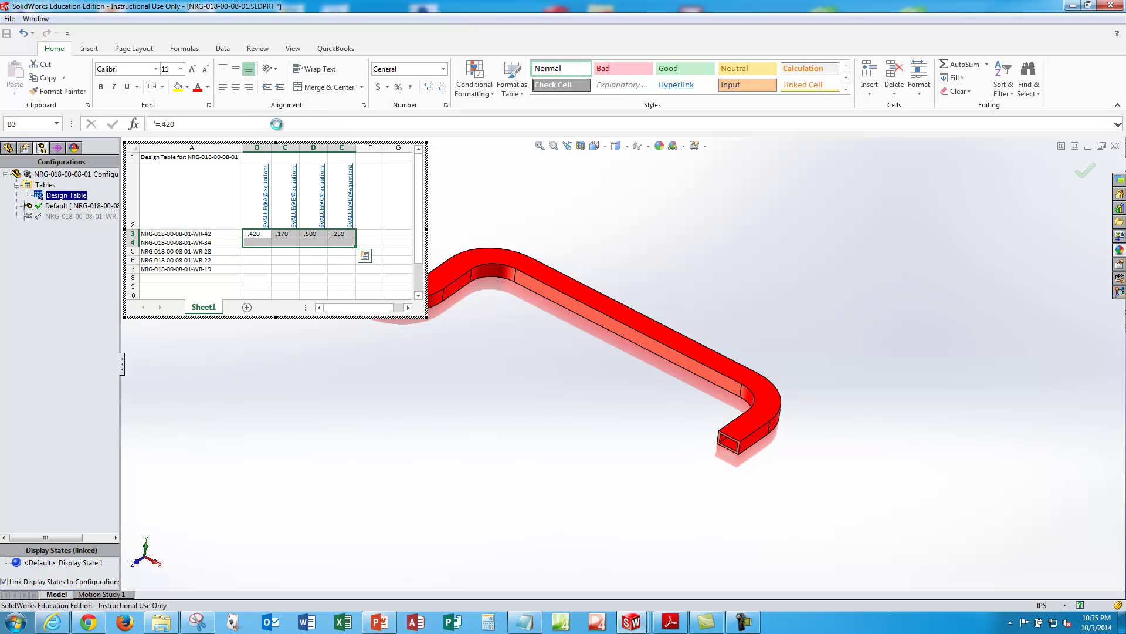
key(ctrl+d)
key(Down)
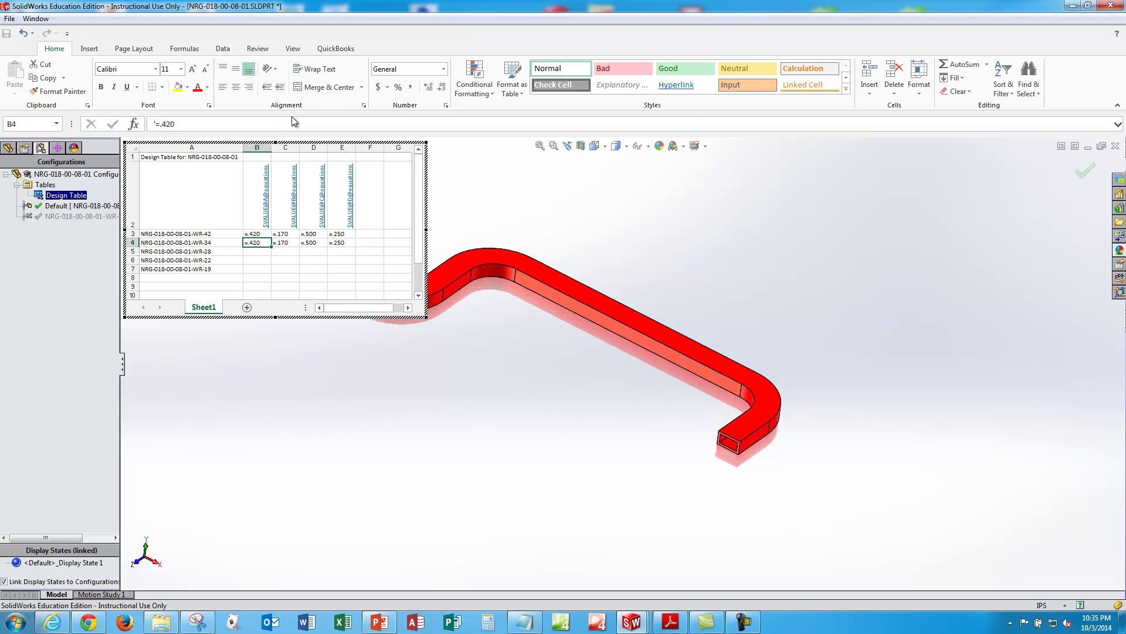
- Change the WR-34 value in B4 to =.340
triple_click(243, 127)
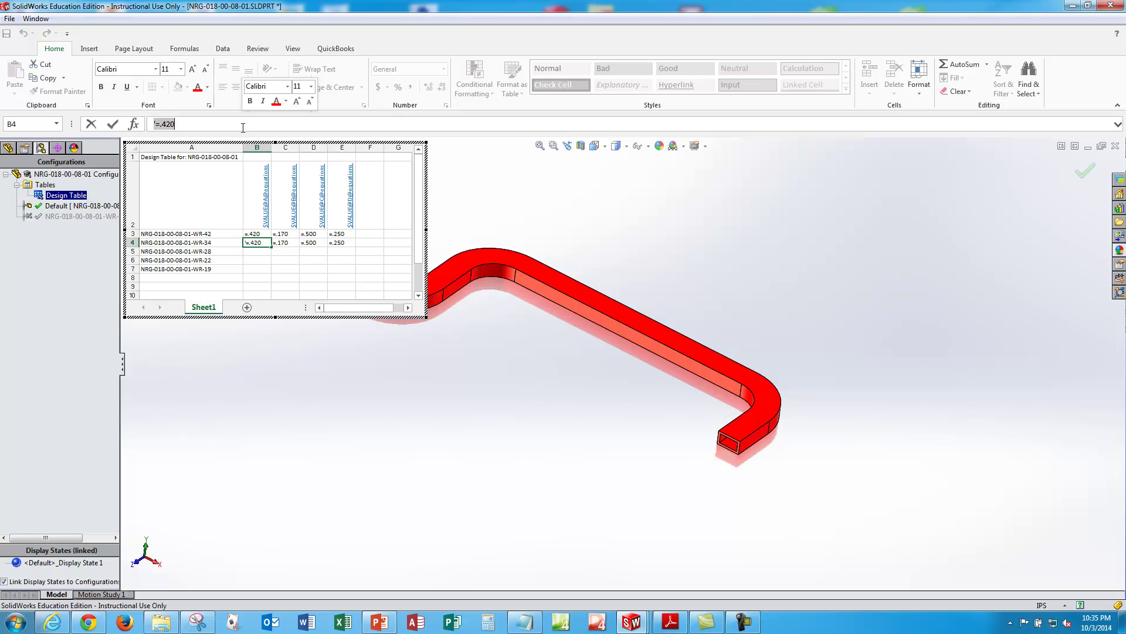
key(BackSpace)
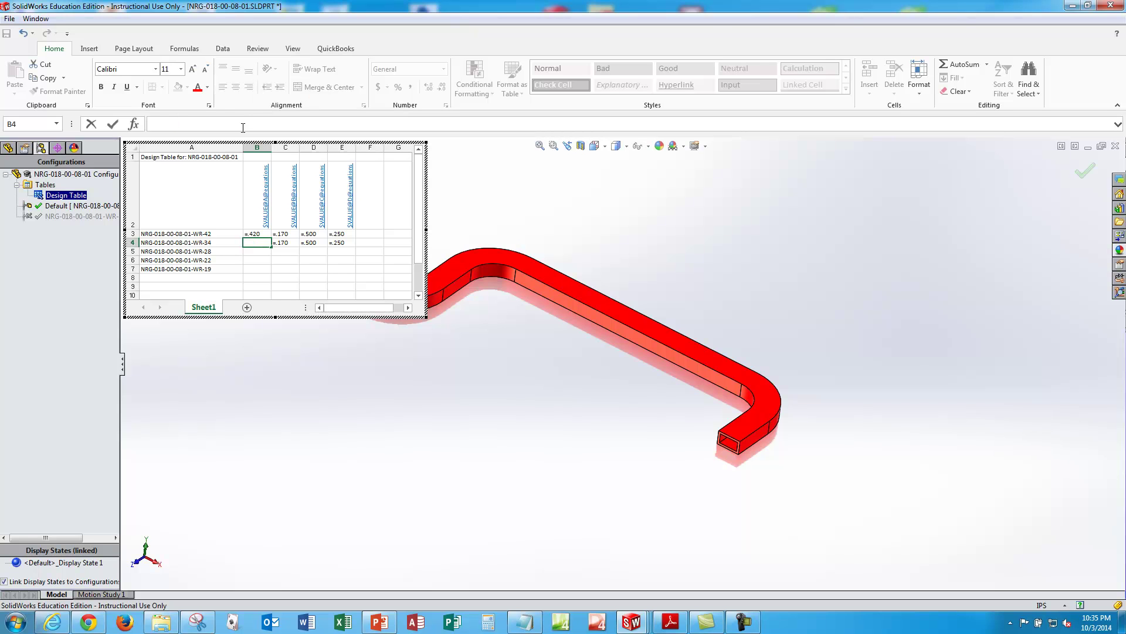
key(Escape)
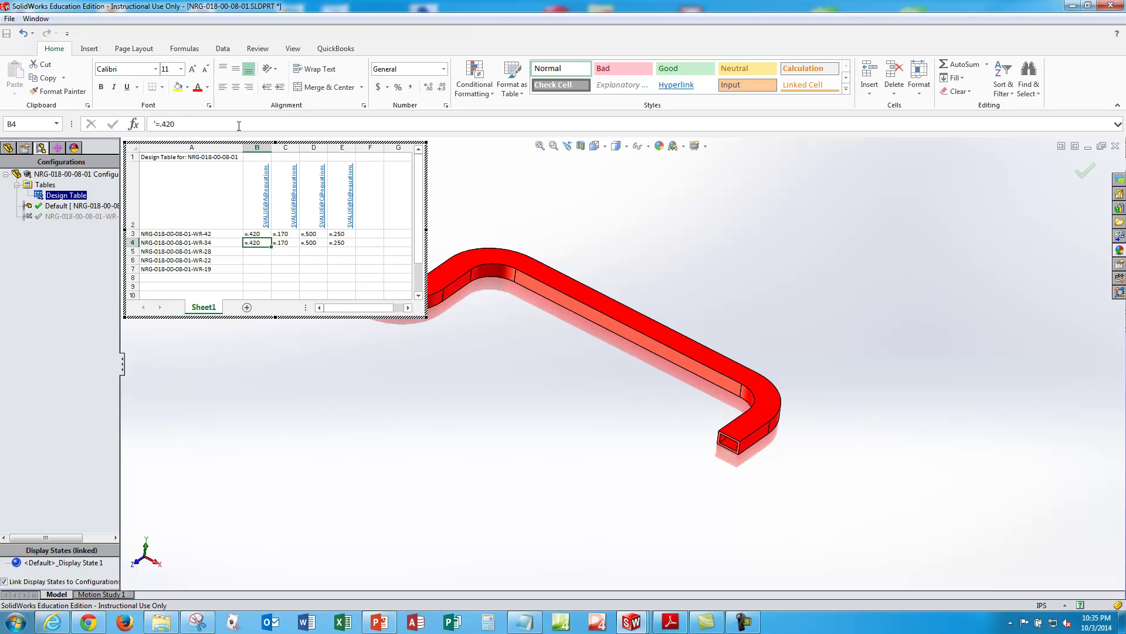
click(238, 125)
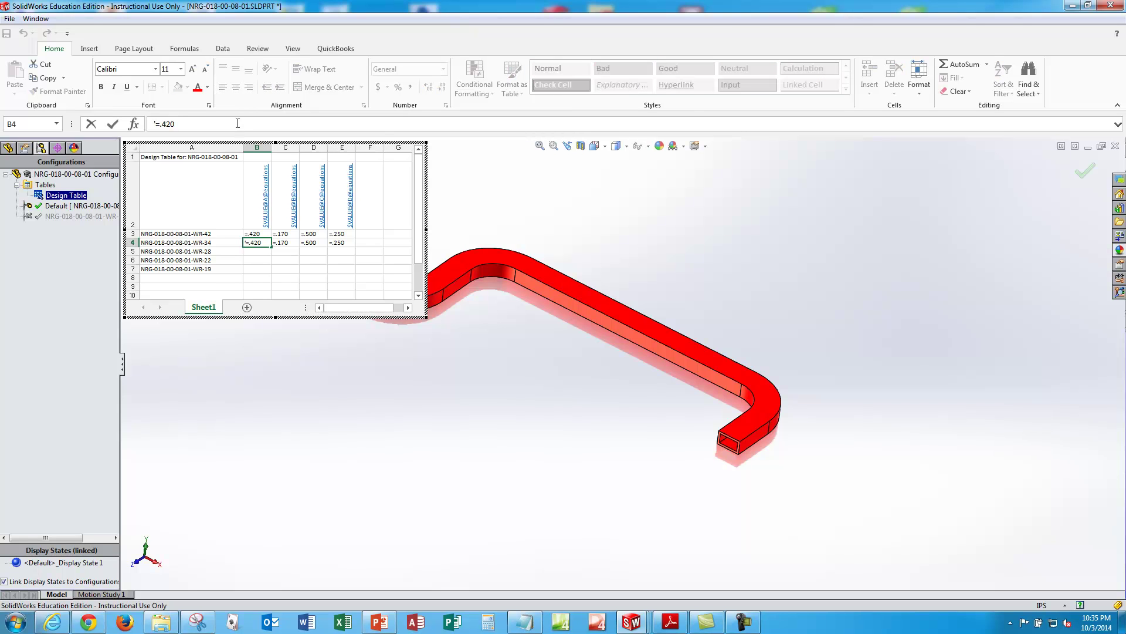
key(BackSpace)
key(Return)
key(Up)
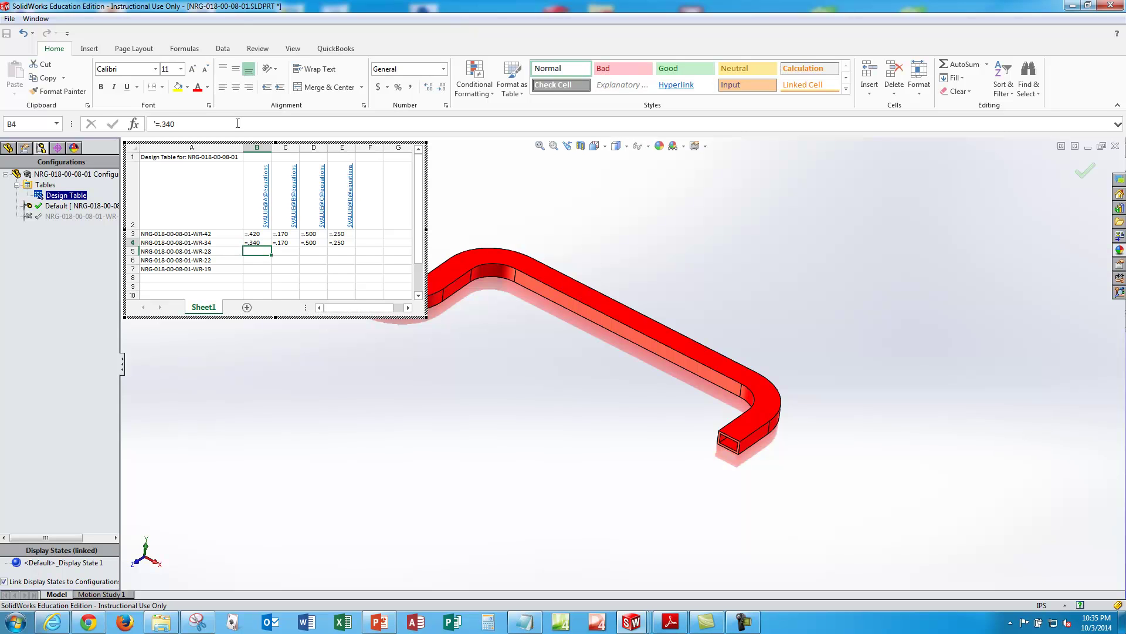
key(Right)
- Set C4 to =.170, change D4 to =.420, and keep E4 at =.250
click(237, 124)
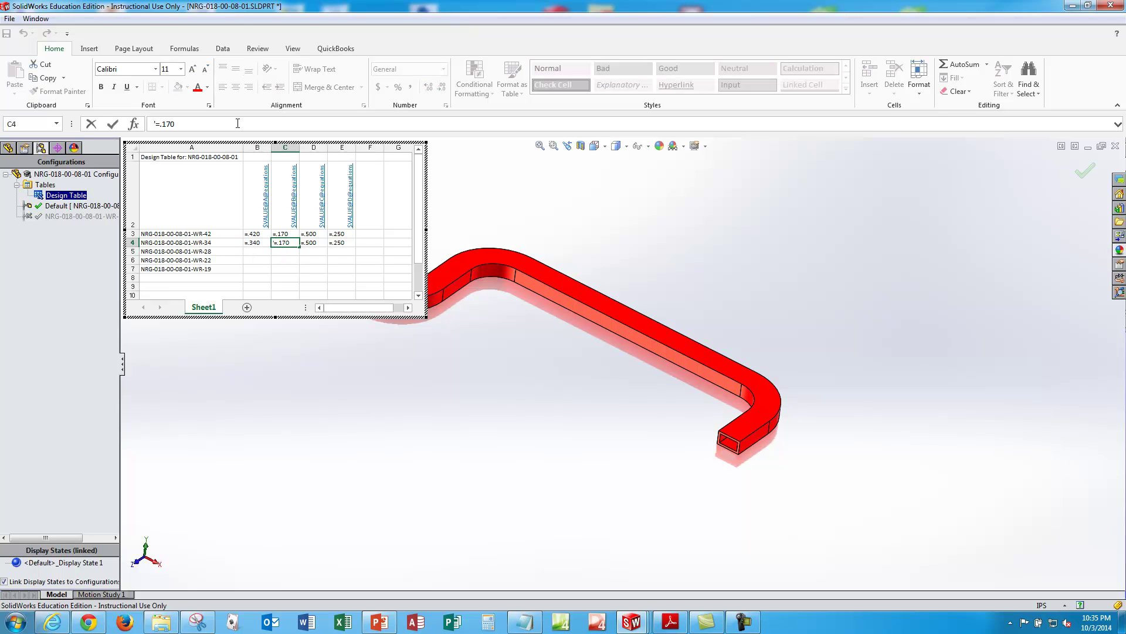
key(BackSpace)
text(0)
key(Return)
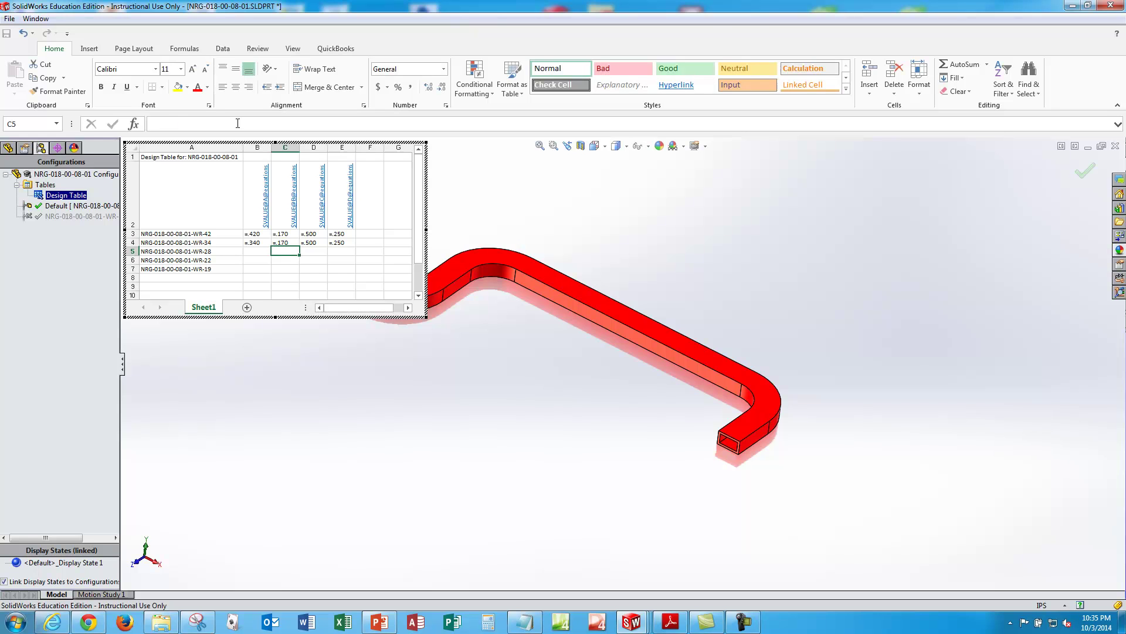
key(Up)
key(Right)
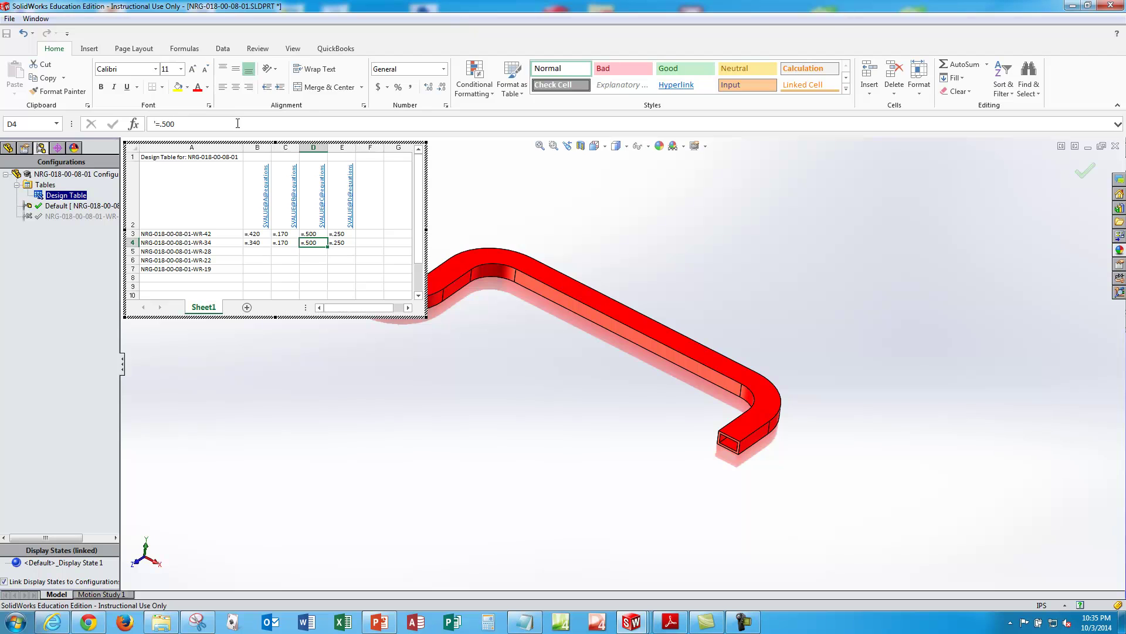
click(230, 124)
key(BackSpace)
key(BackSpace)
key(BackSpace)
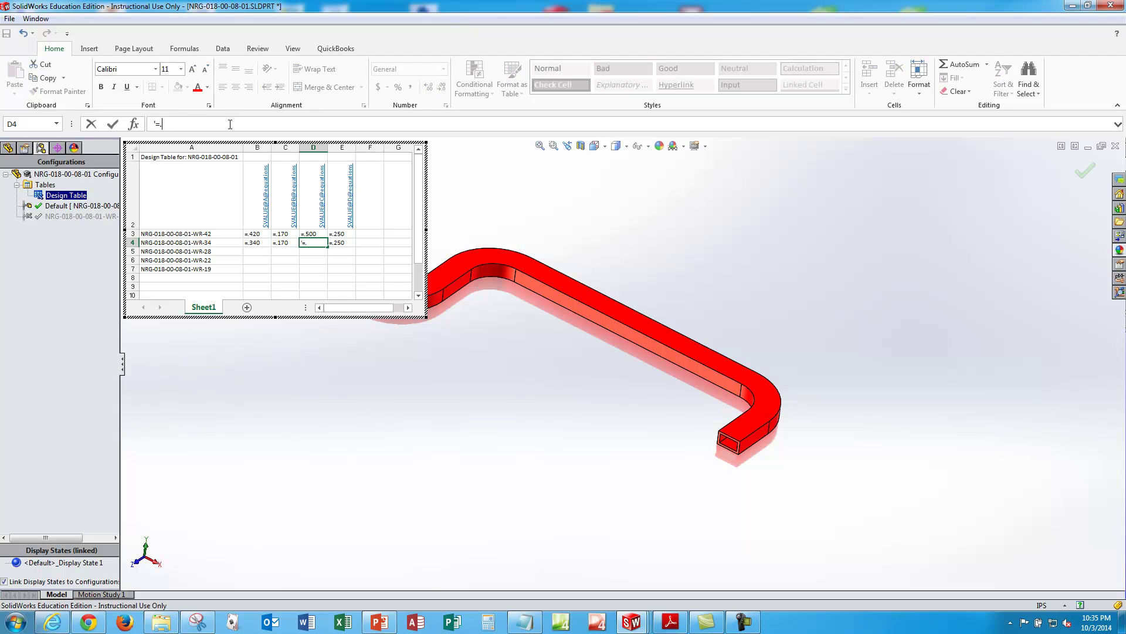
text(420)
key(Return)
key(Up)
key(Right)
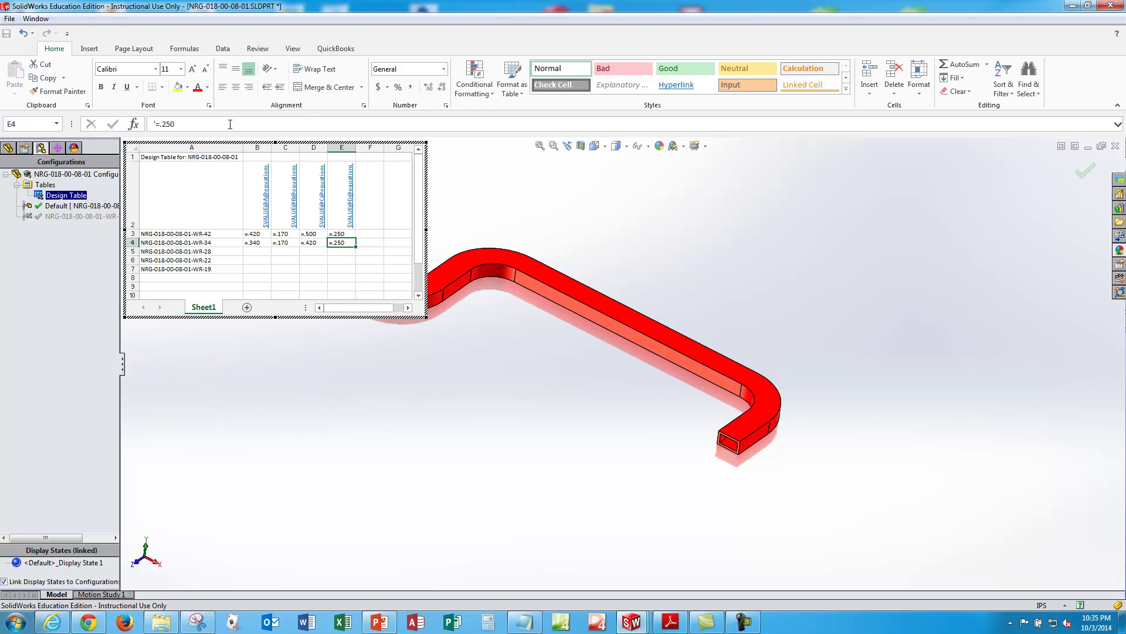
click(230, 123)
key(Return)
- Fill the B4:E4 values down into the WR-28, WR-22 and WR-19 rows
key(Up)
key(Left)
key(Left)
key(Left)
key(shift+Right)
key(shift+Right)
key(shift+Right)
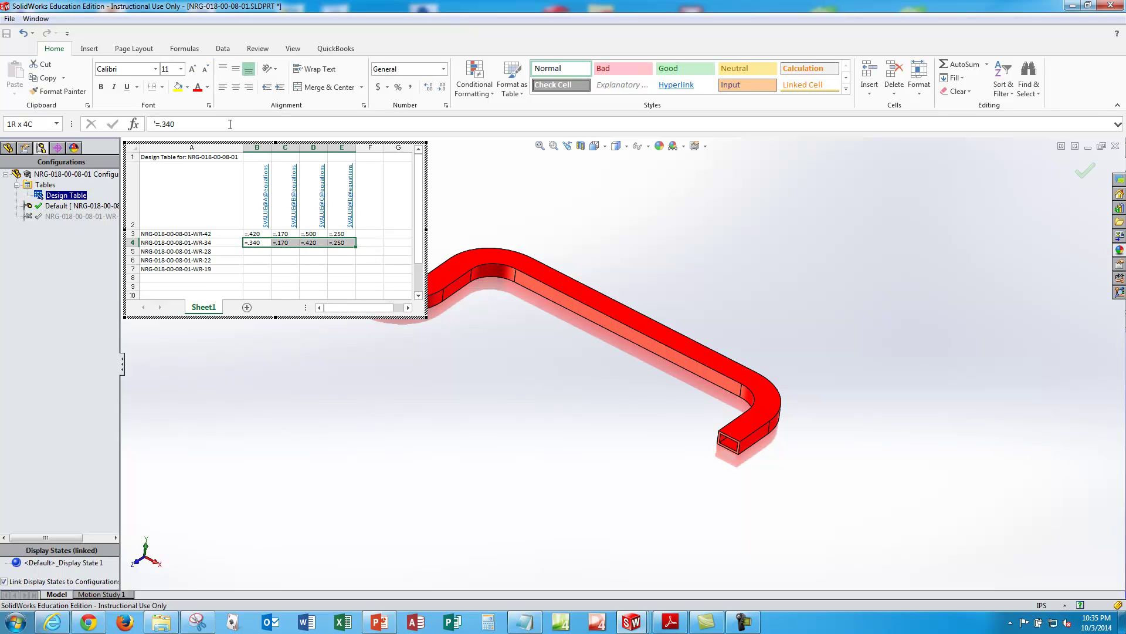
key(shift+Down)
key(shift+Down)
key(shift+Down)
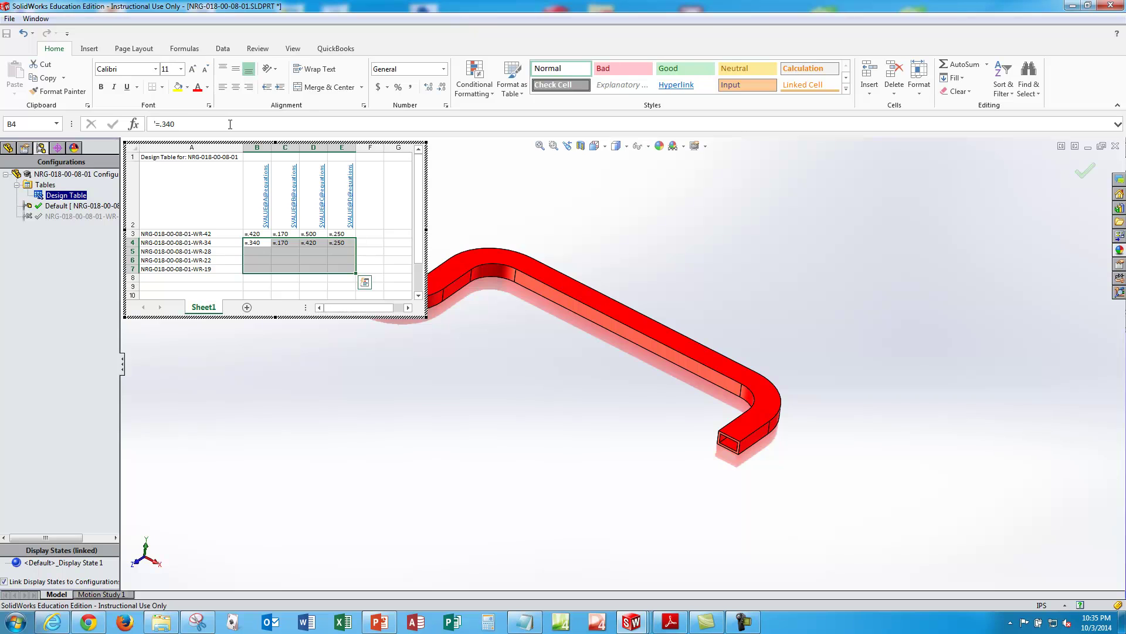
key(ctrl+d)
key(Up)
key(Up)
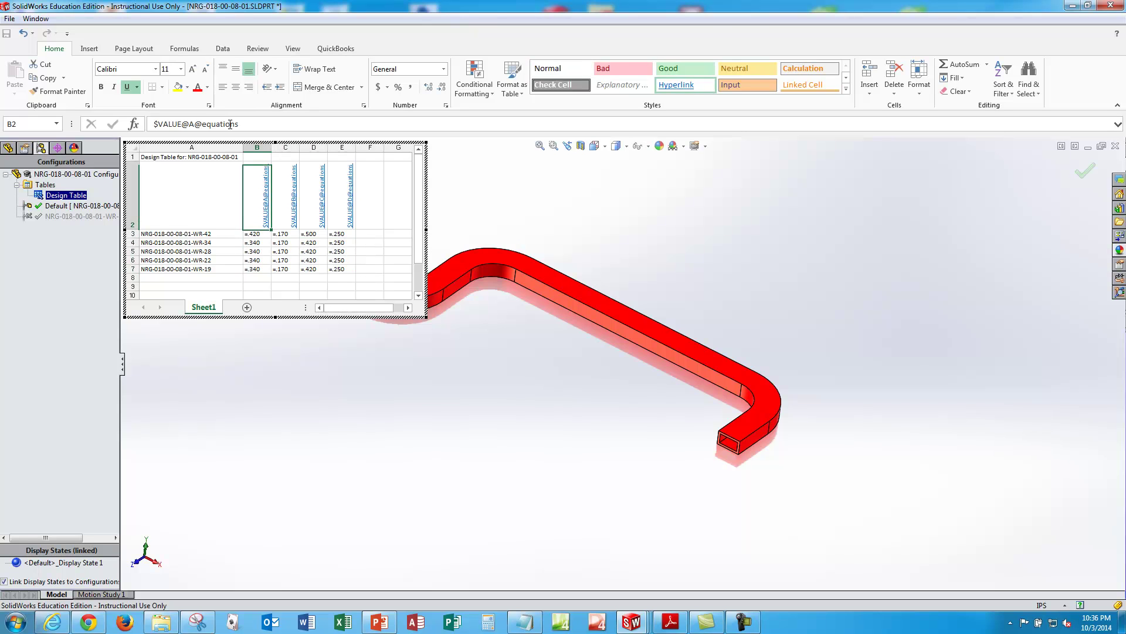
key(Left)
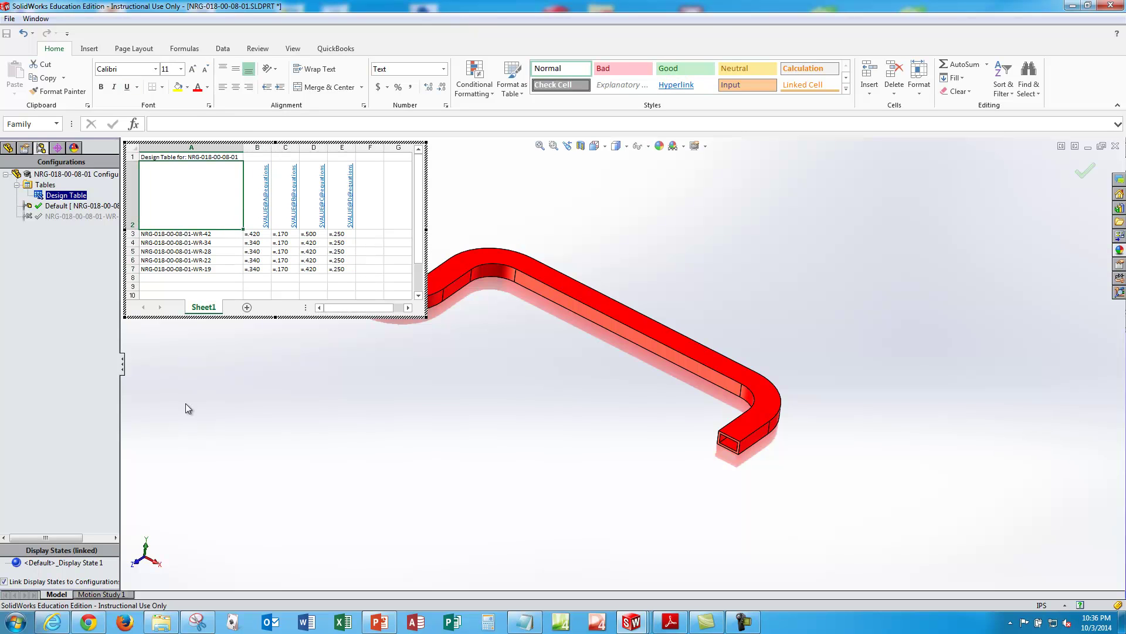
- Close the design table to generate the WR-34, WR-28, WR-22 and WR-19 configurations
click(187, 378)
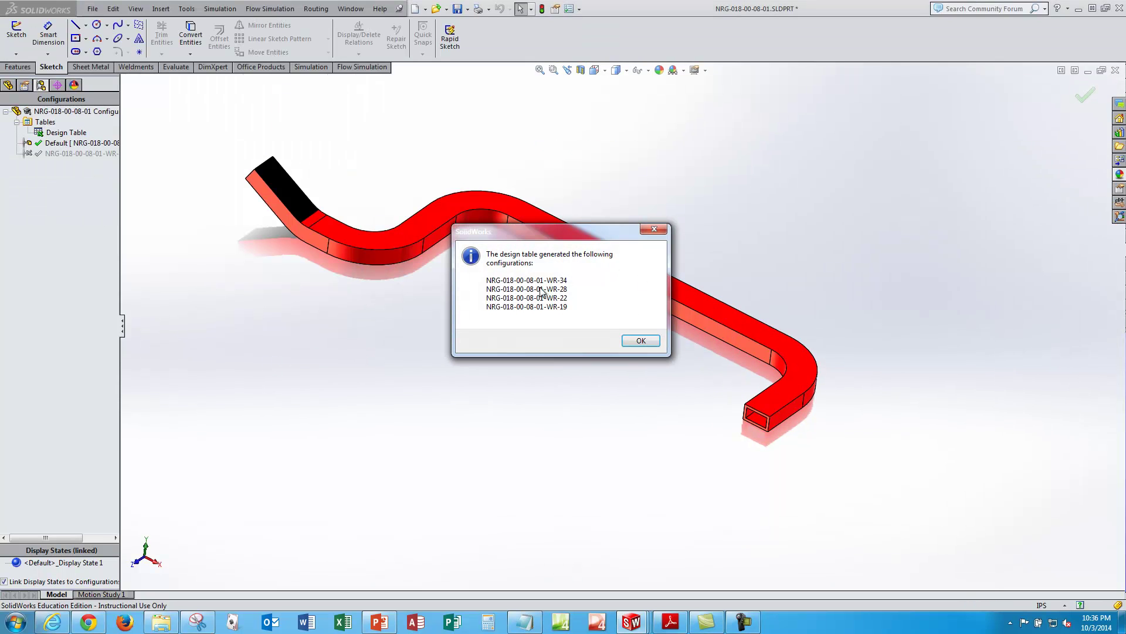
click(641, 340)
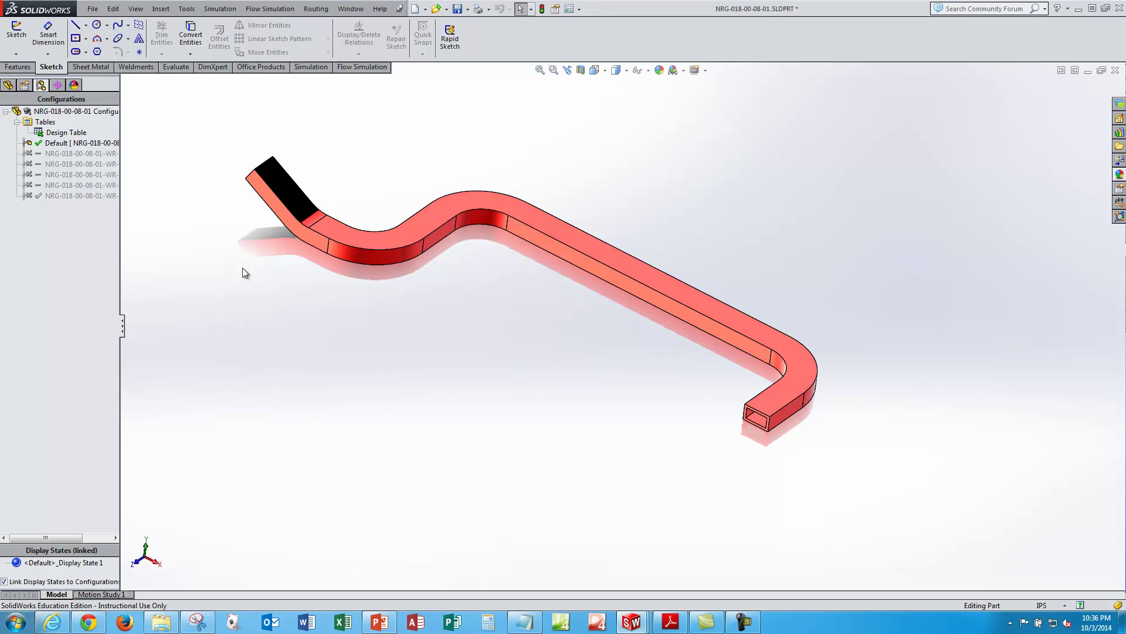
click(78, 154)
click(78, 174)
click(78, 185)
click(78, 163)
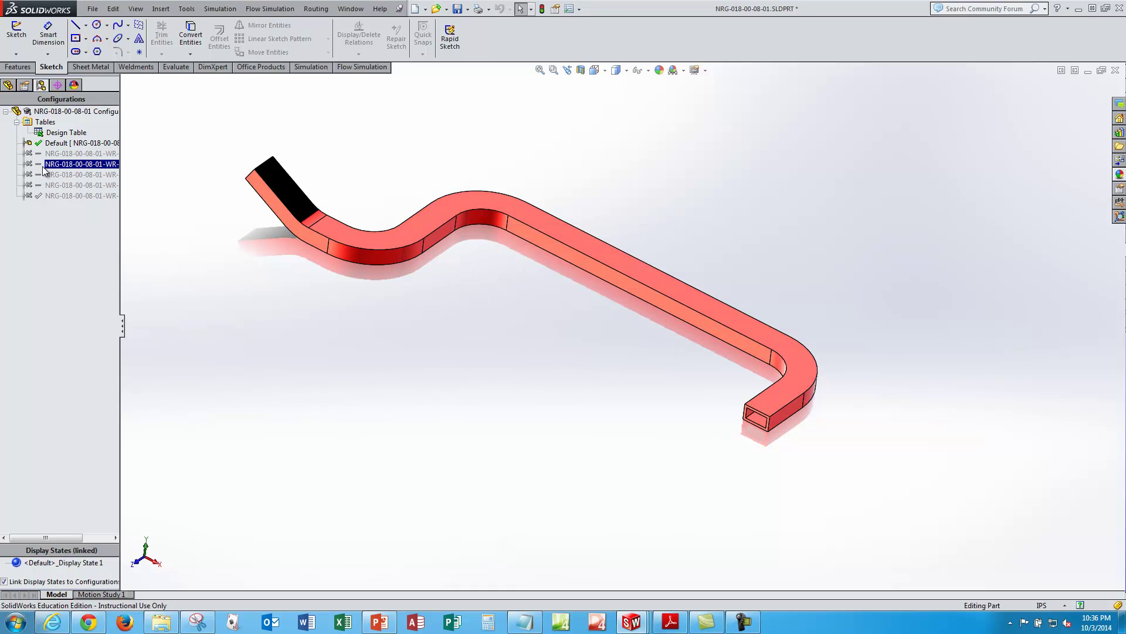
- Activate WR-19 and the other generated WR configurations one after another
click(85, 240)
click(56, 154)
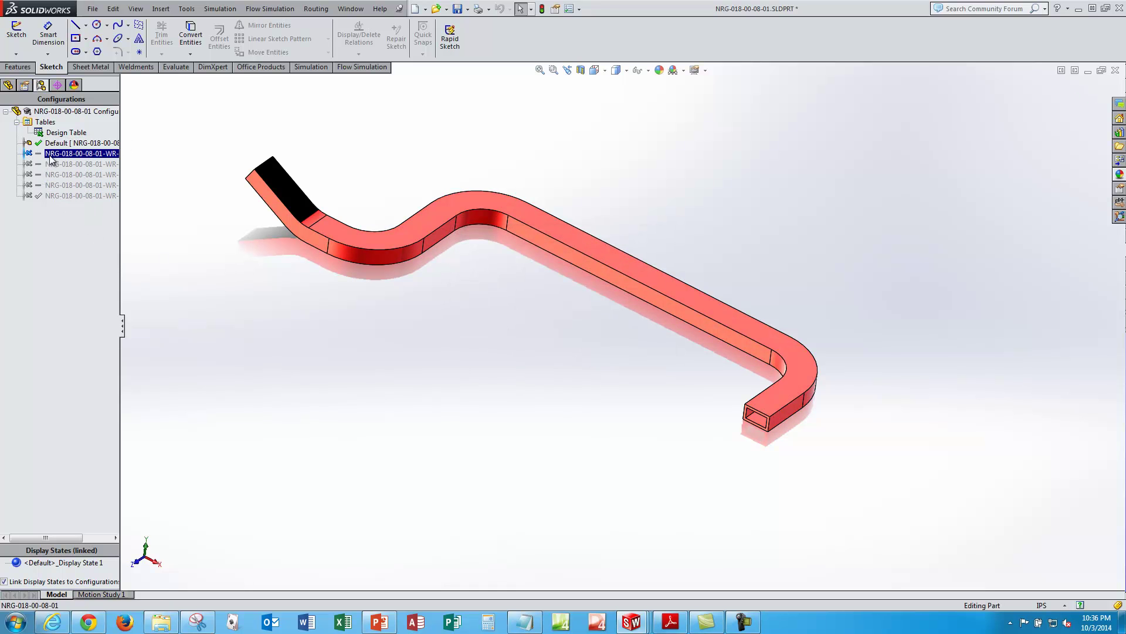
click(54, 164)
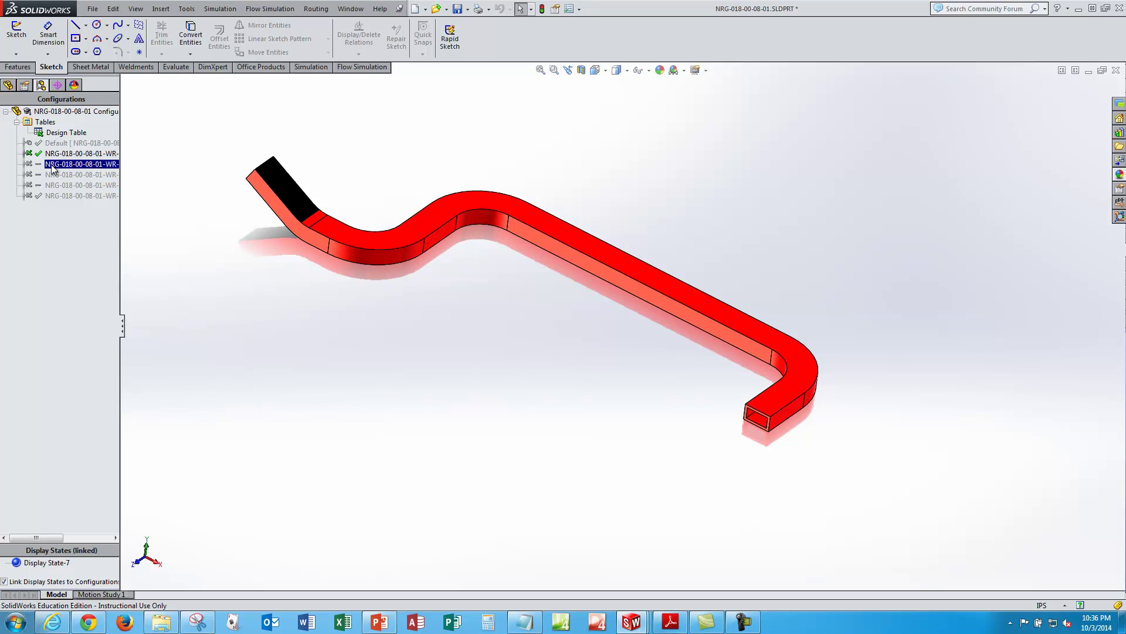
double_click(53, 165)
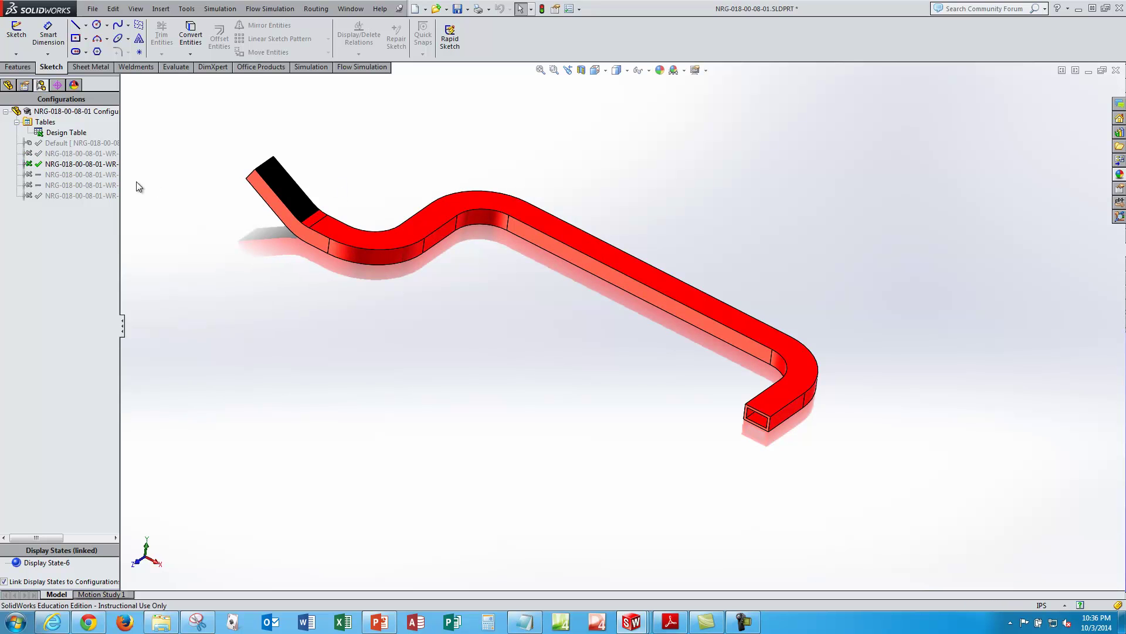
click(69, 175)
double_click(70, 174)
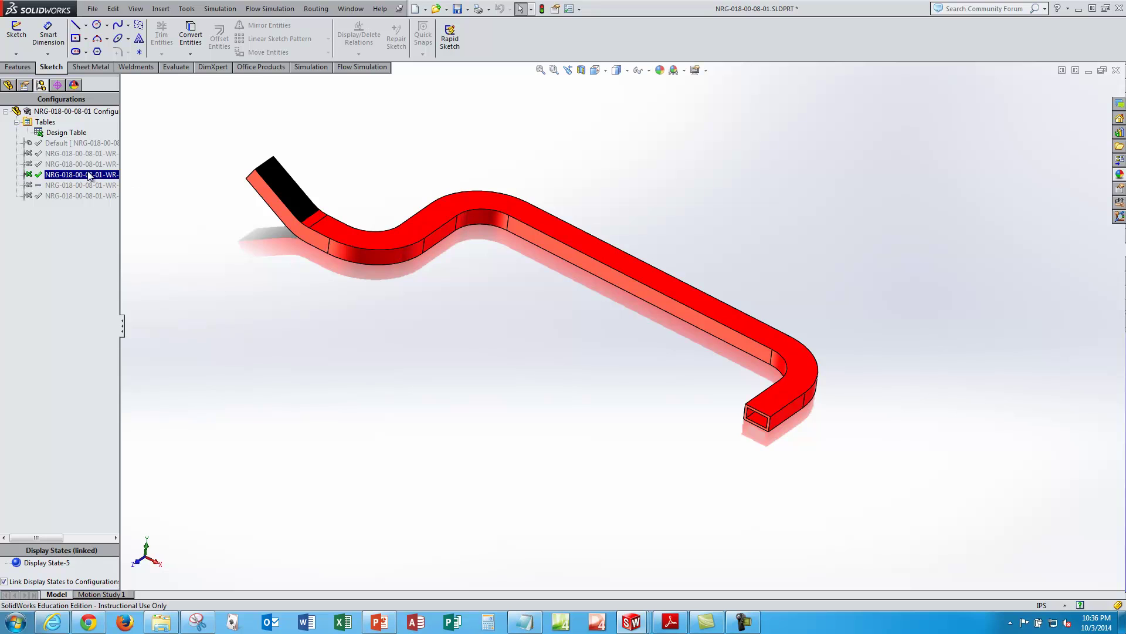
click(68, 154)
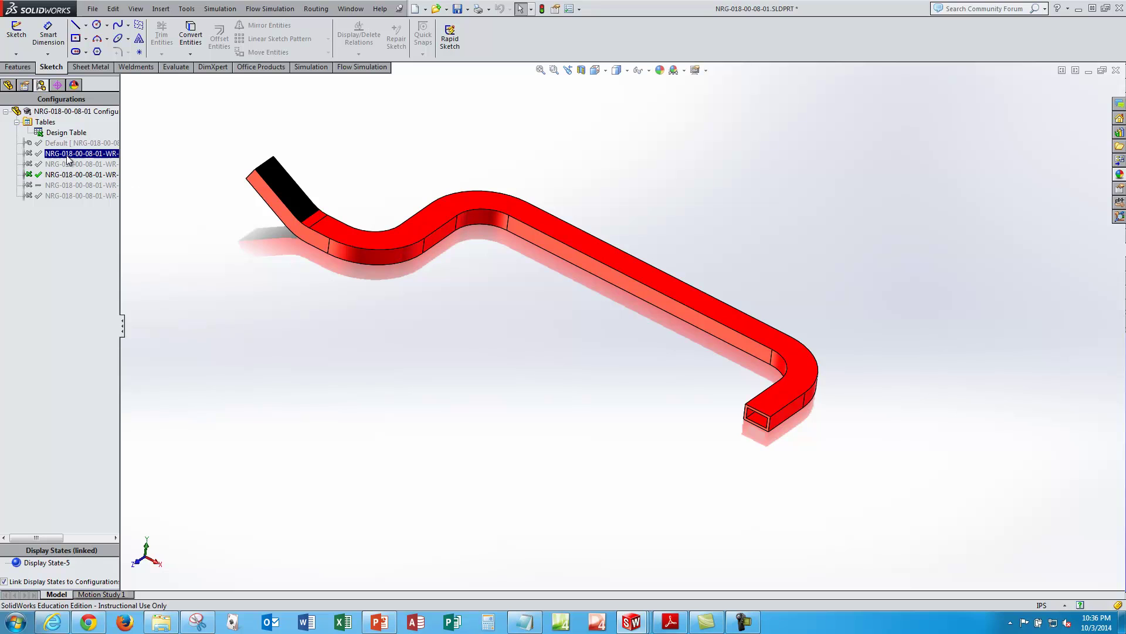
- Save the waveguide part from the FeatureManager tree
click(8, 85)
key(ctrl+s)
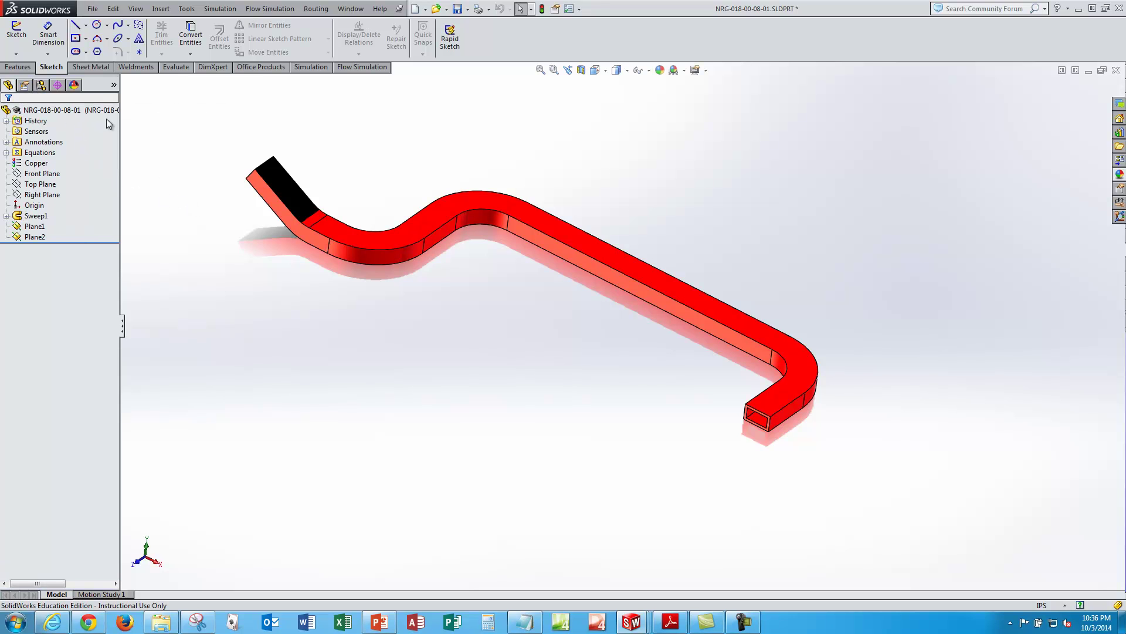
drag(118, 123, 116, 171)
click(169, 114)
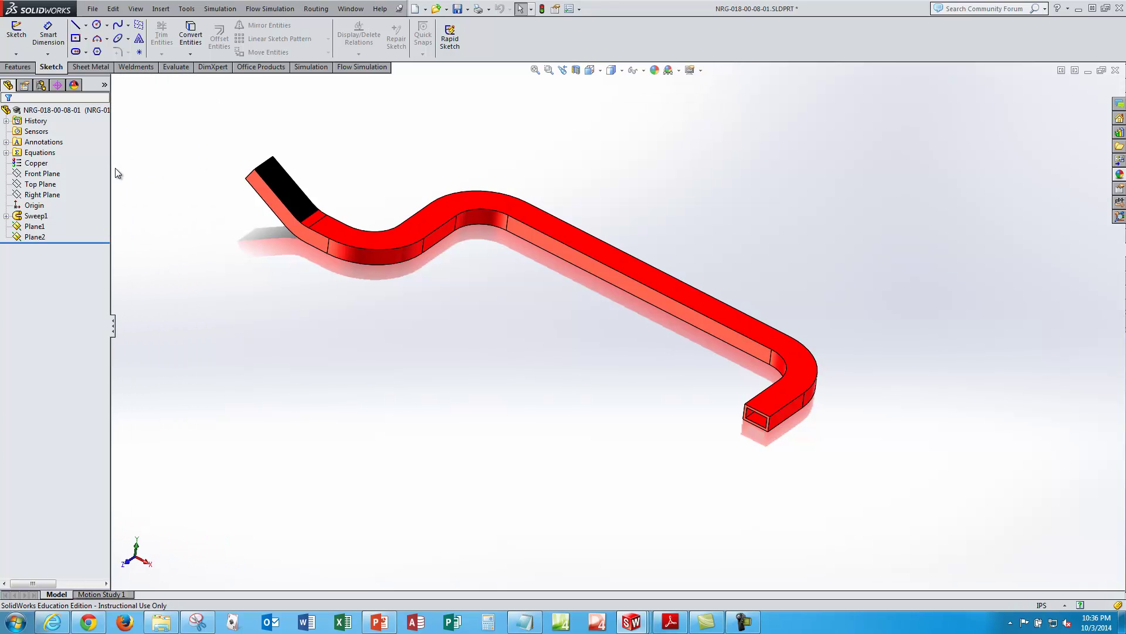
- Make WR-42 the active configuration, then resize the feature tree panel
click(41, 85)
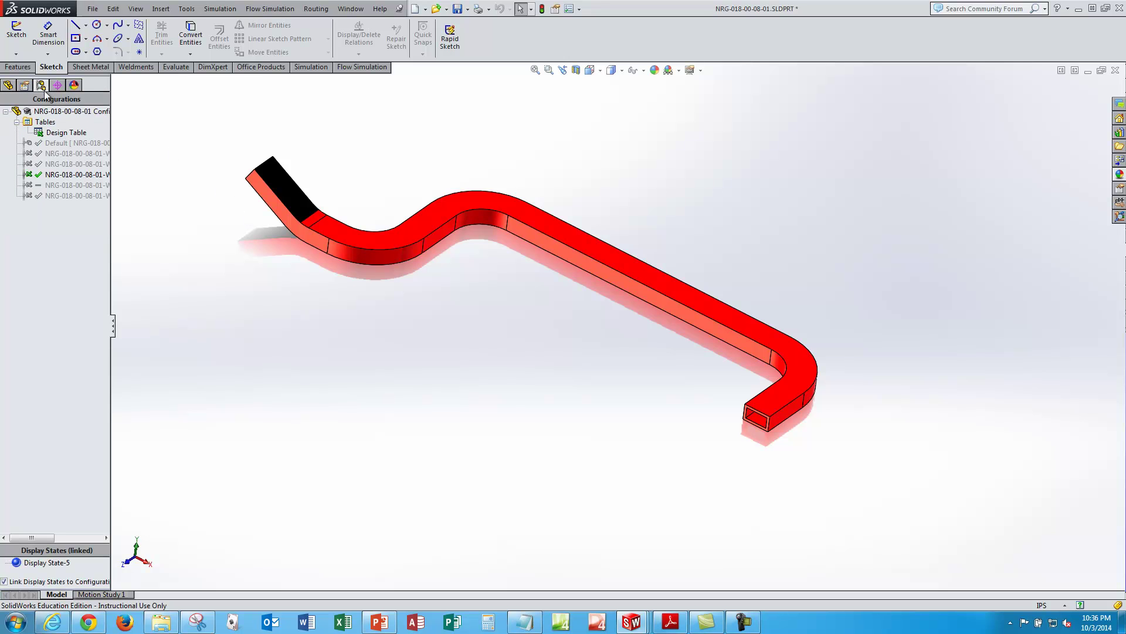
click(62, 154)
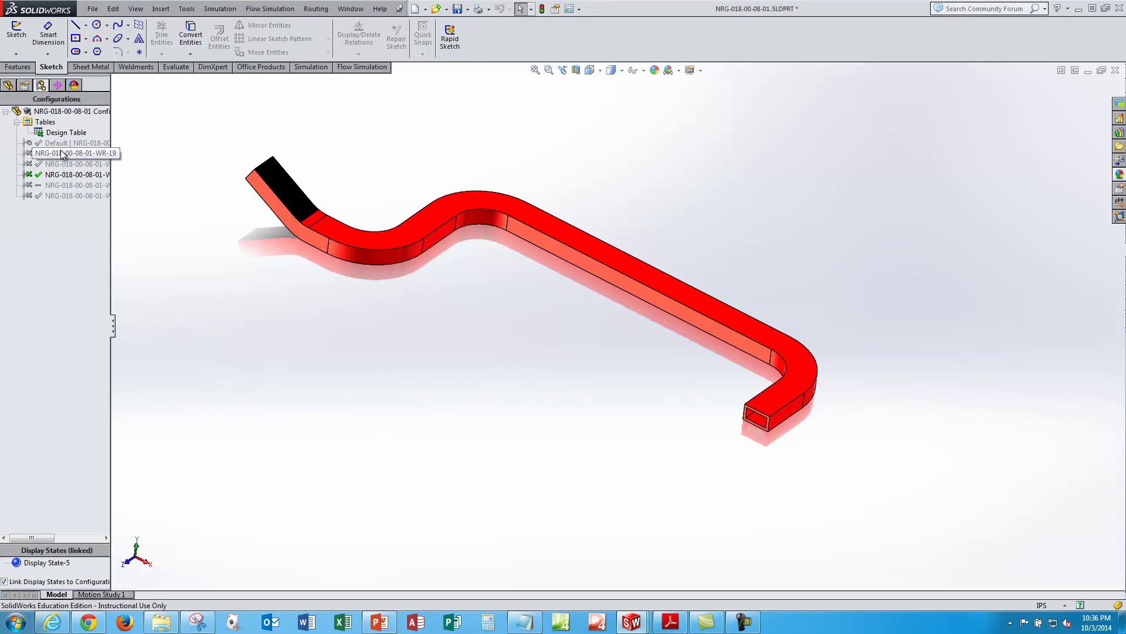
double_click(62, 197)
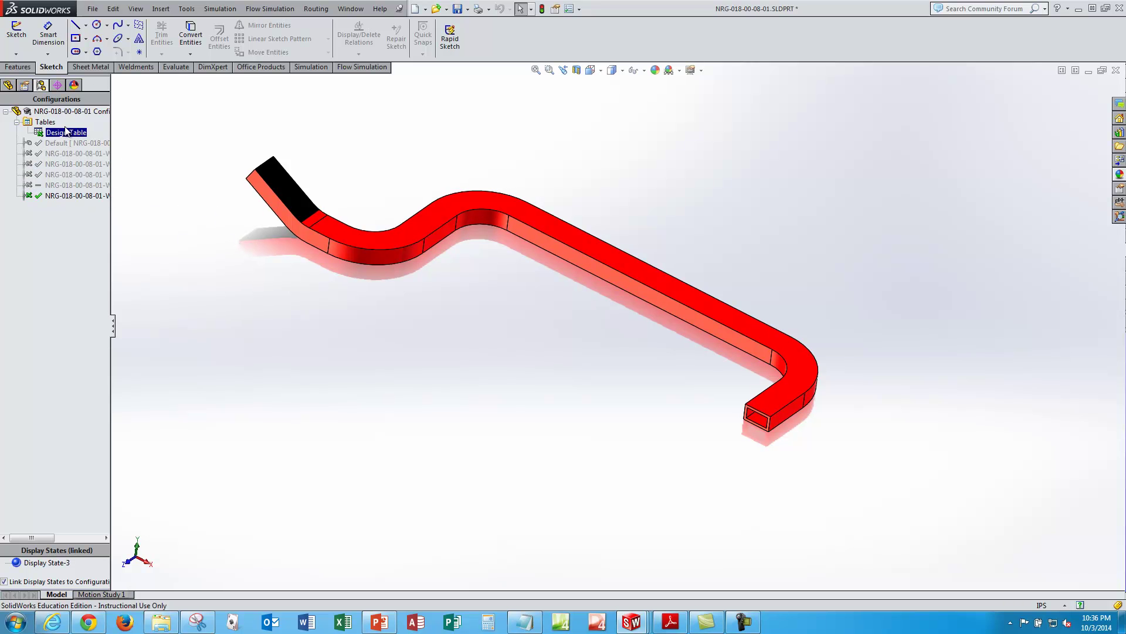
click(8, 85)
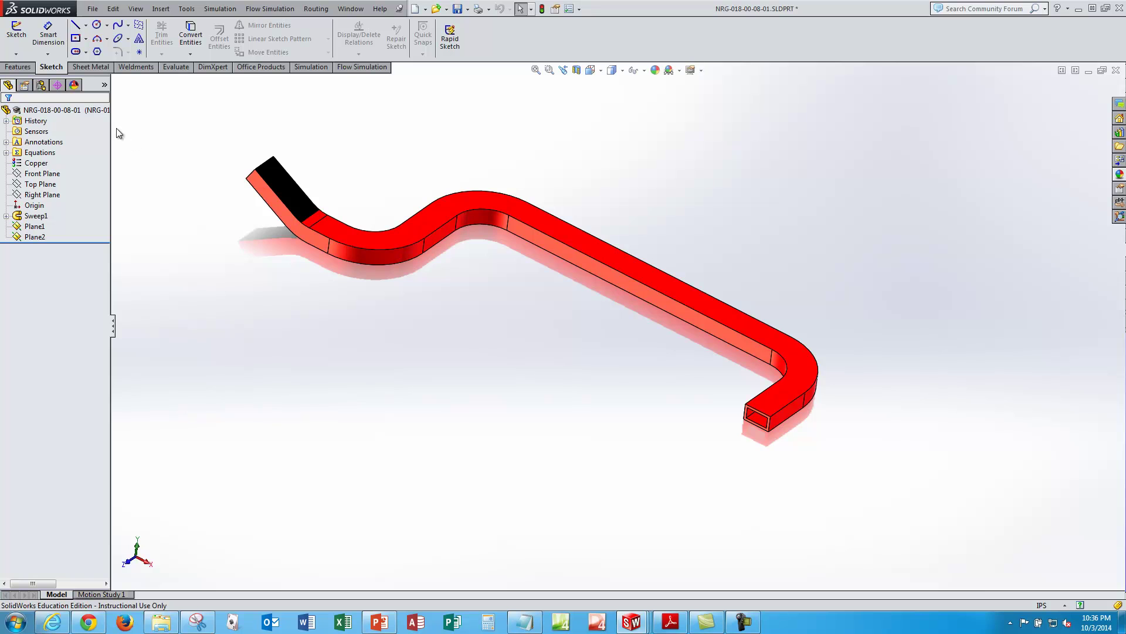
drag(109, 125, 191, 125)
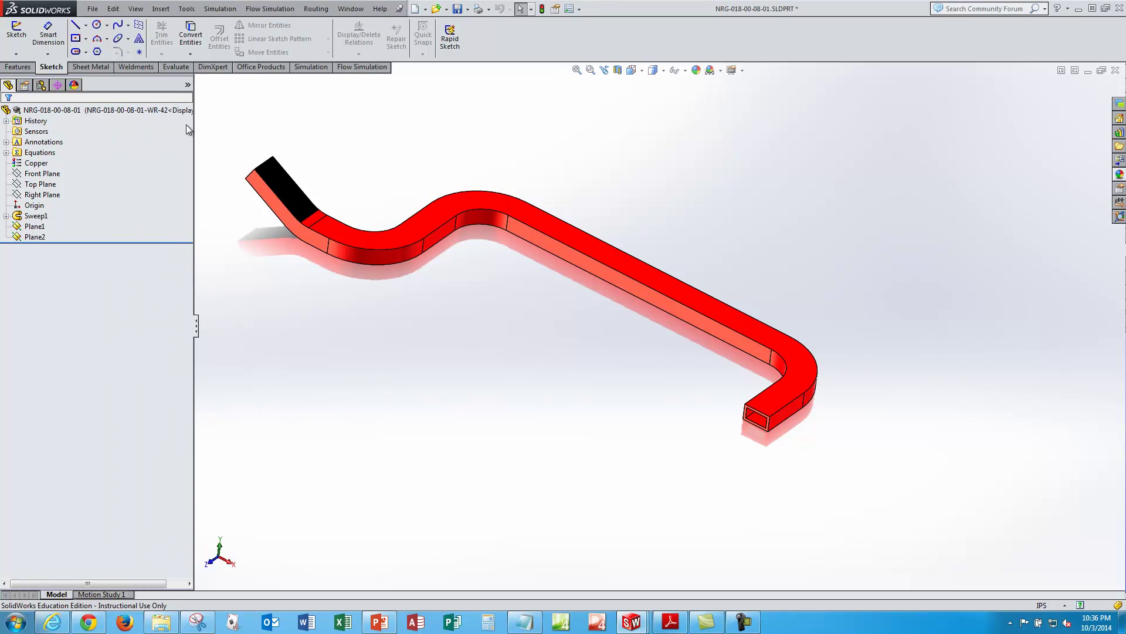
drag(197, 168, 121, 169)
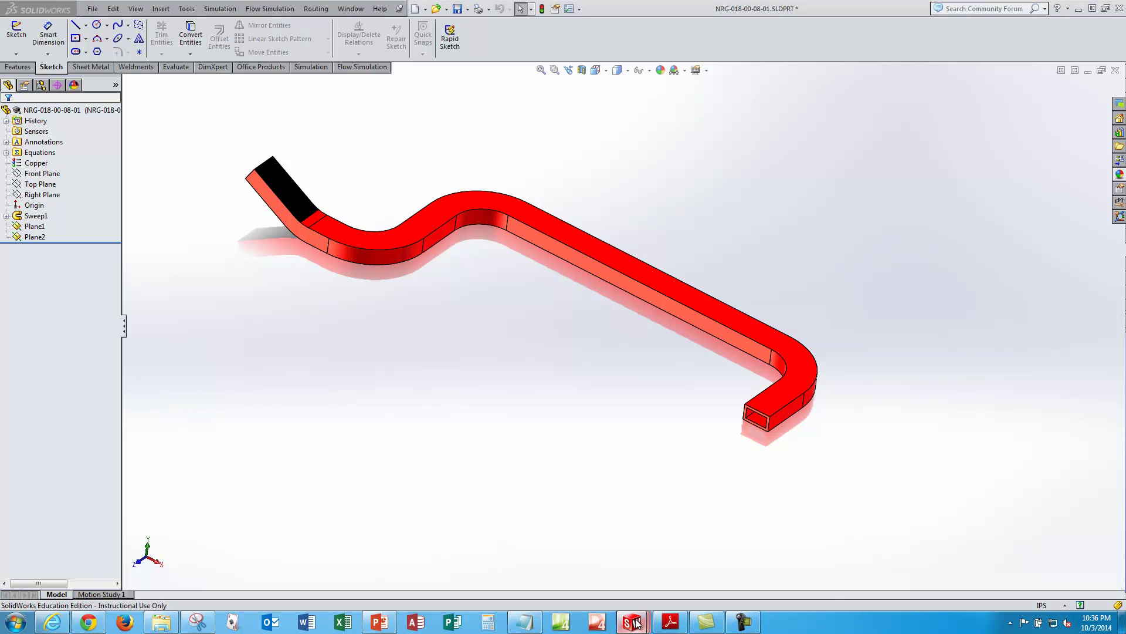
mouse_move(636, 623)
click(641, 564)
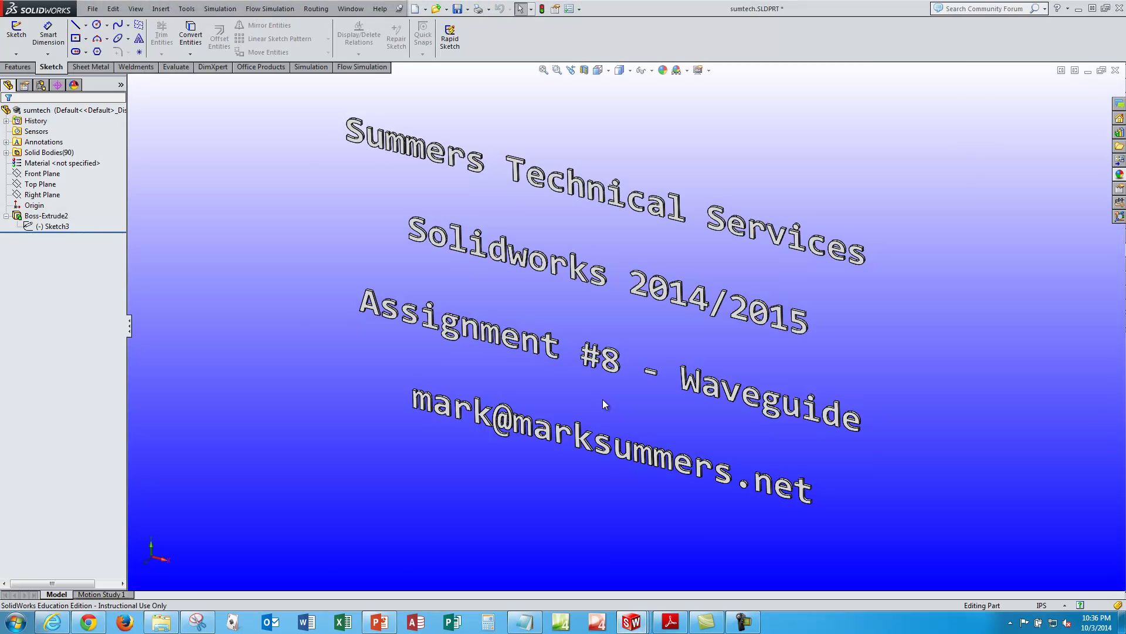